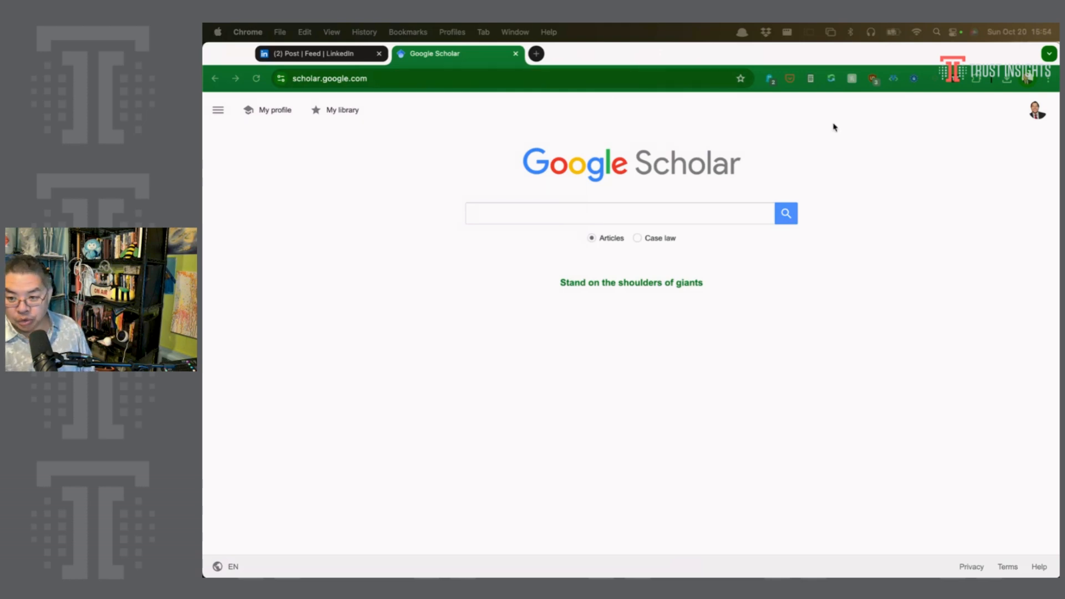
- Search Google Scholar articles for "supreme court cases and economic impacts"
left_click(532, 276)
left_click(545, 213)
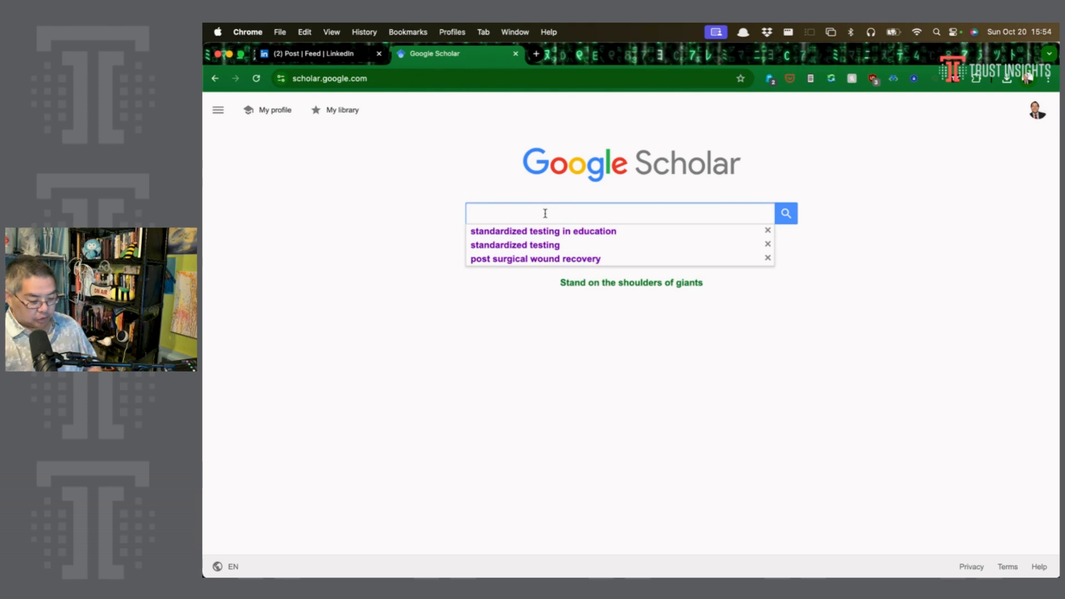
type("supreme court ")
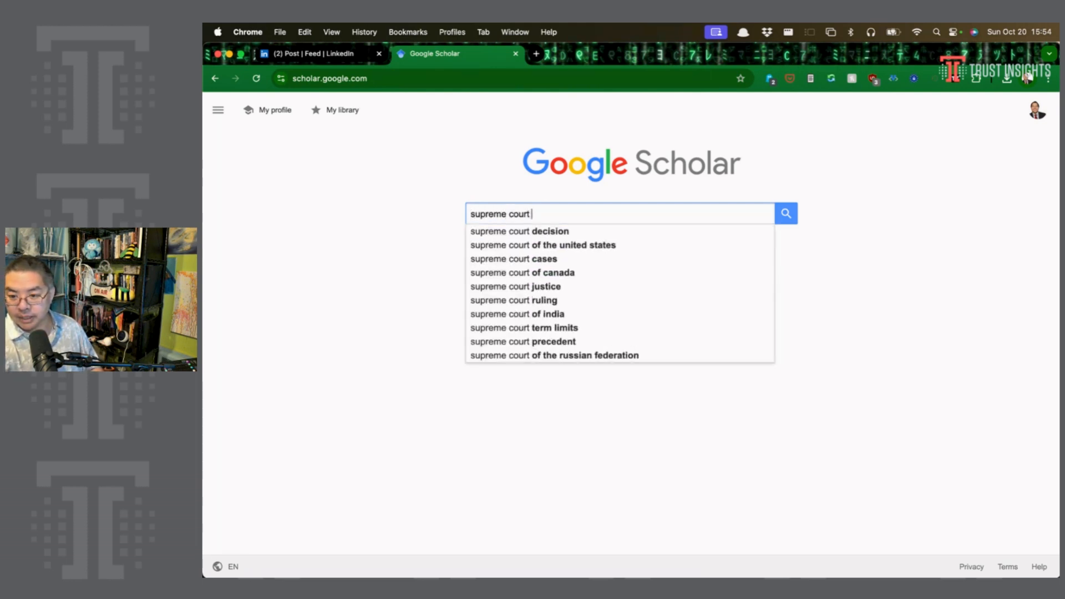
type("cases and economic im")
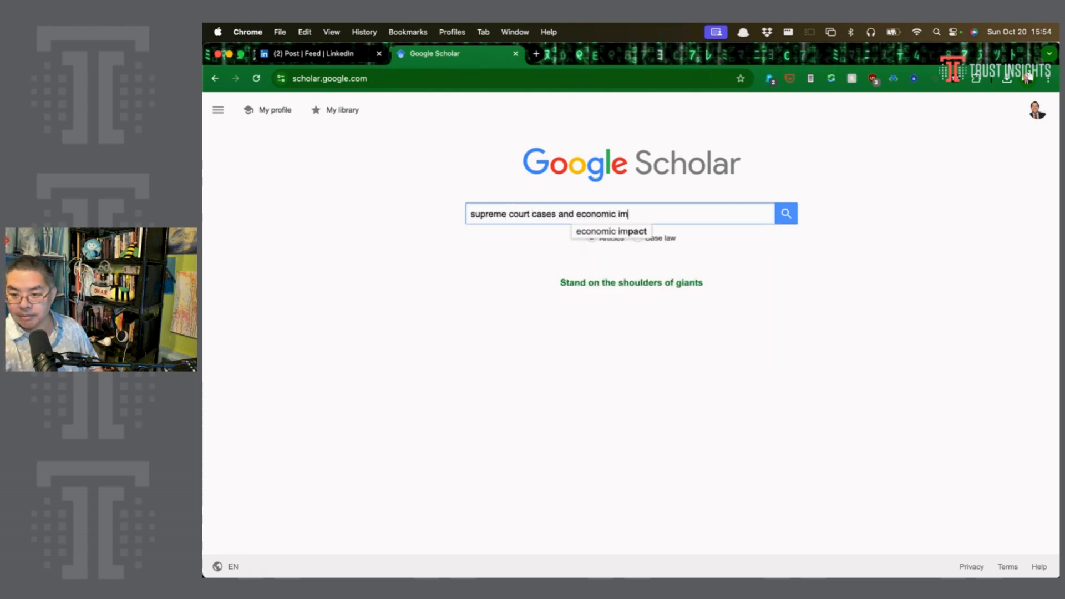
type("pacts")
key("Return")
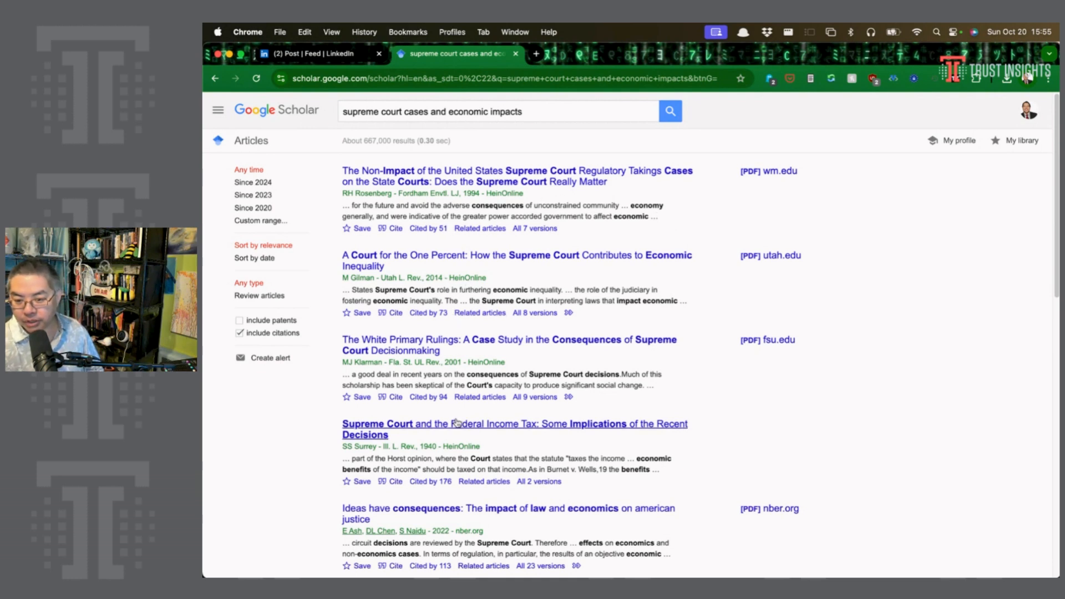
- Open the wm.edu, utah.edu, fsu.edu and nber.org PDF results in separate background tabs
left_click(777, 173, "super")
left_click(765, 259, "super")
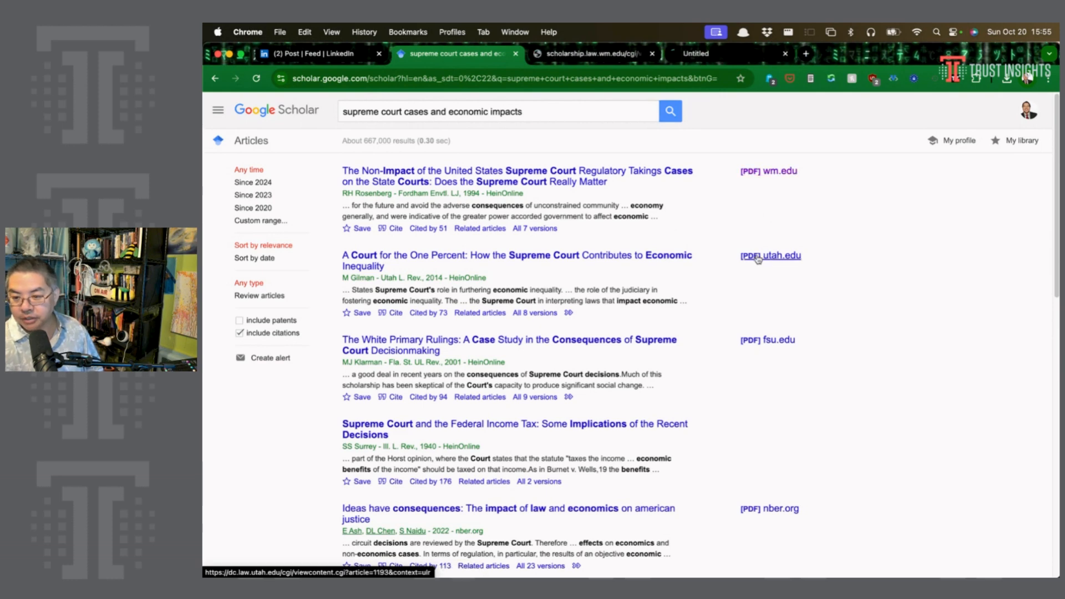
left_click(768, 340, "super")
scroll(754, 361, "down", 3)
scroll(746, 365, "up", 2)
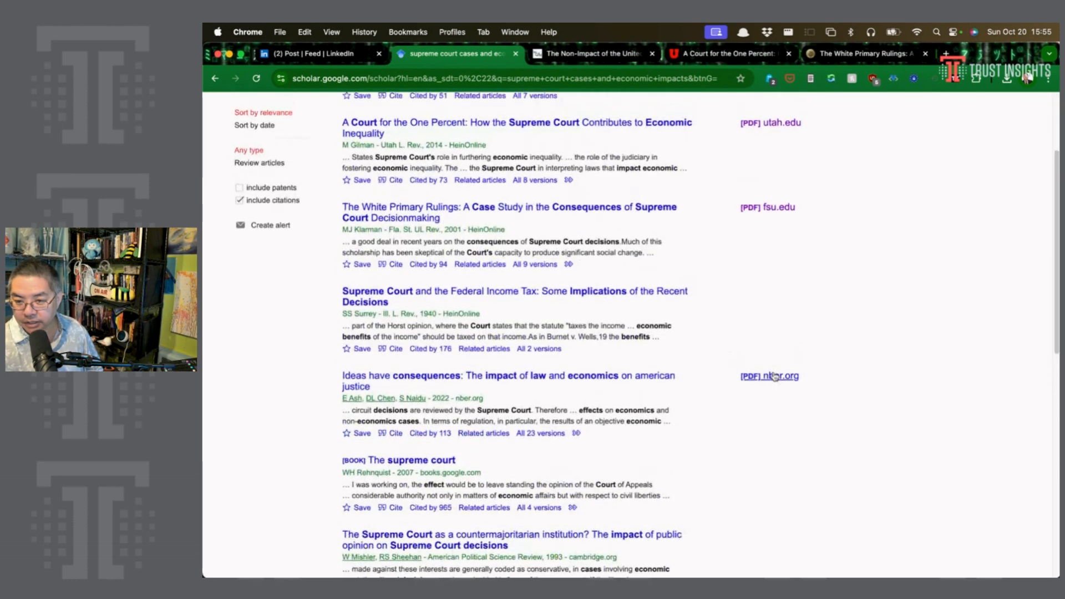
scroll(738, 383, "up", 2)
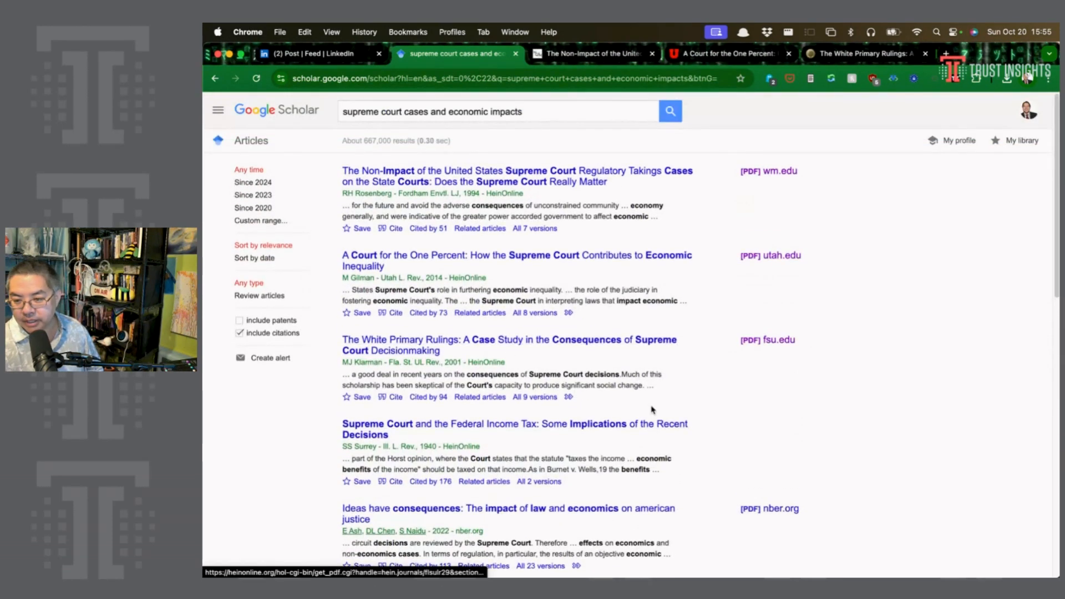
scroll(727, 409, "down", 4)
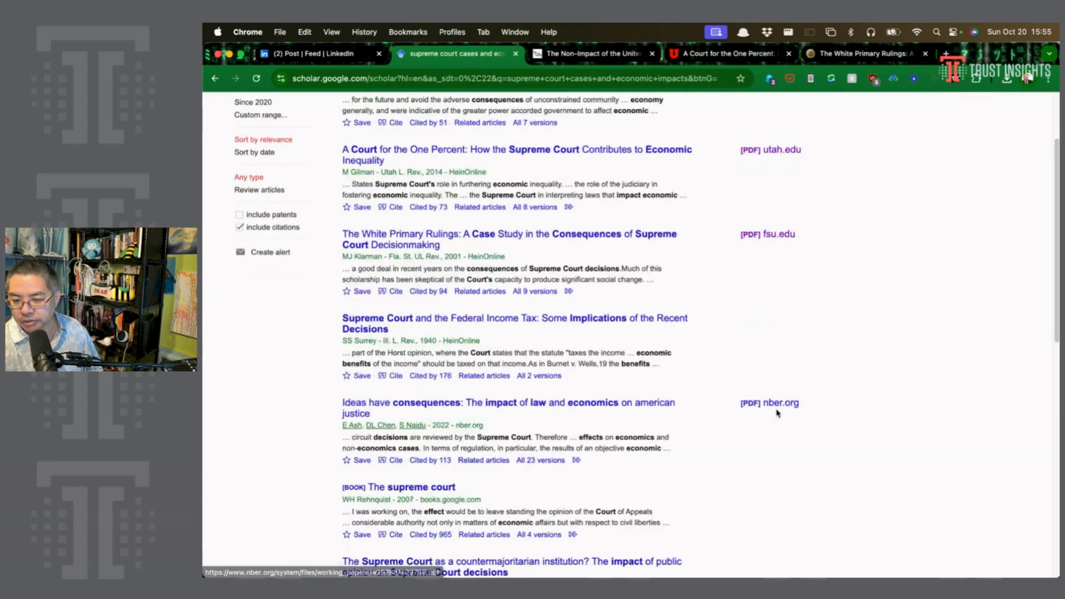
left_click(780, 405, "super")
- Open the PDFs of "Penalizing punitive damages" and "Selecting on the Economy?" in background tabs and return to the start of the results
scroll(738, 433, "down", 8)
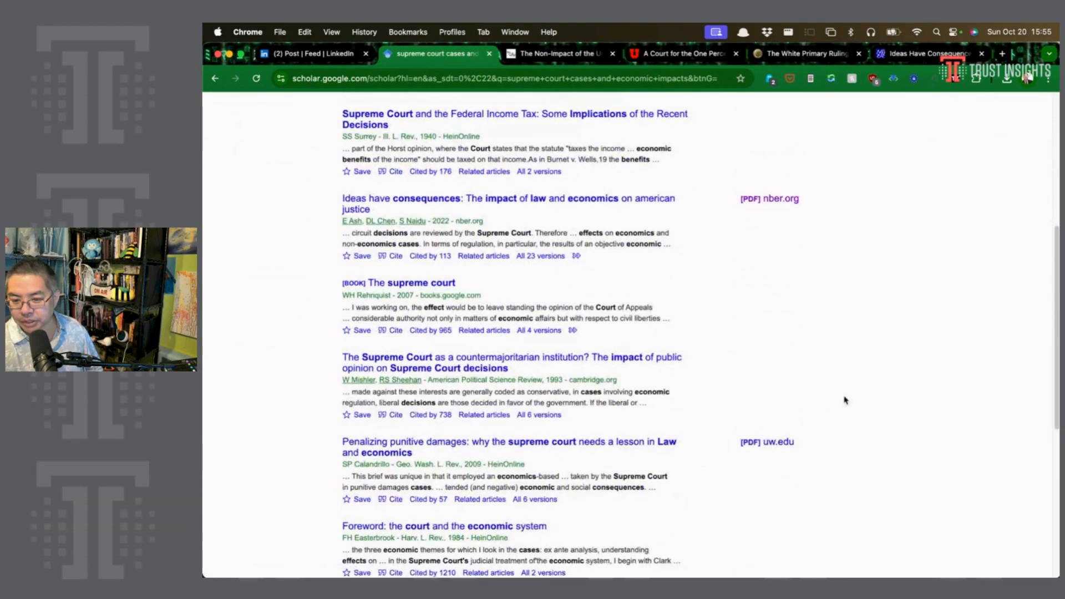
scroll(499, 383, "down", 5)
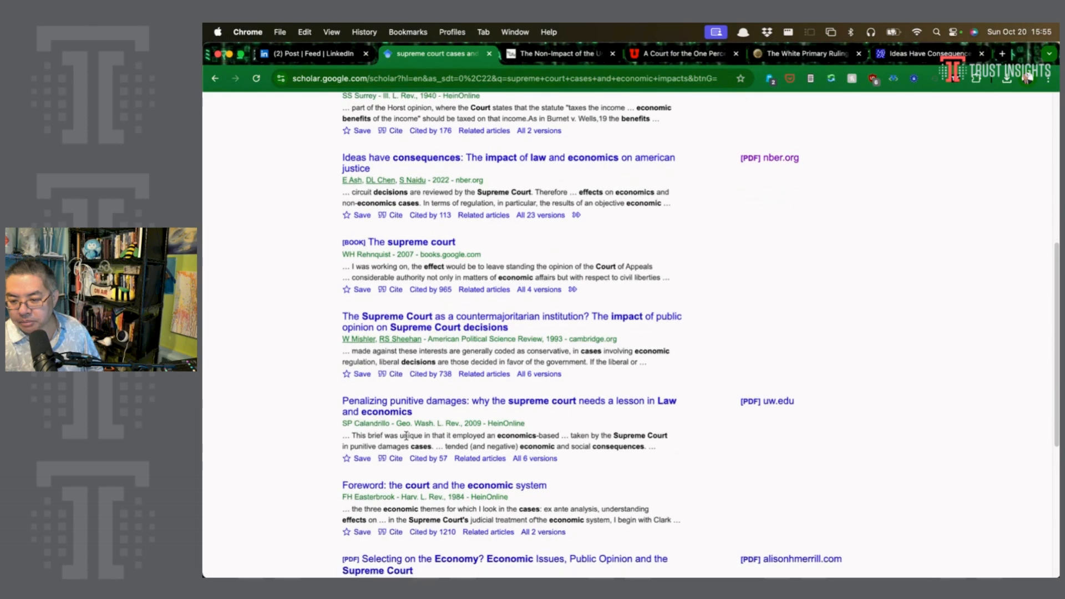
left_click(776, 311, "super")
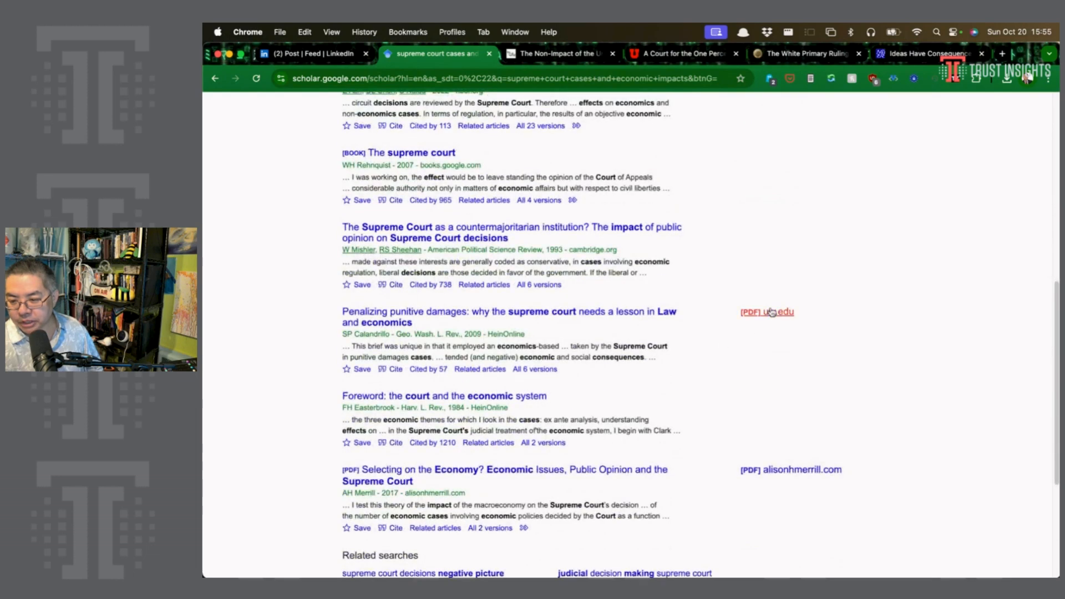
scroll(499, 405, "down", 4)
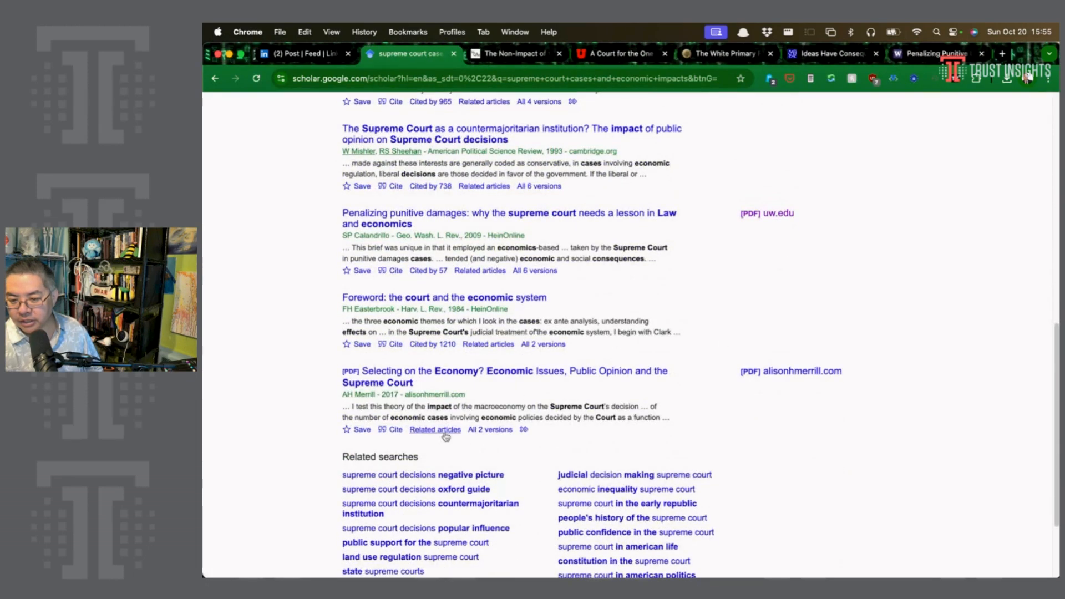
left_click(802, 371, "super")
scroll(559, 194, "up", 10)
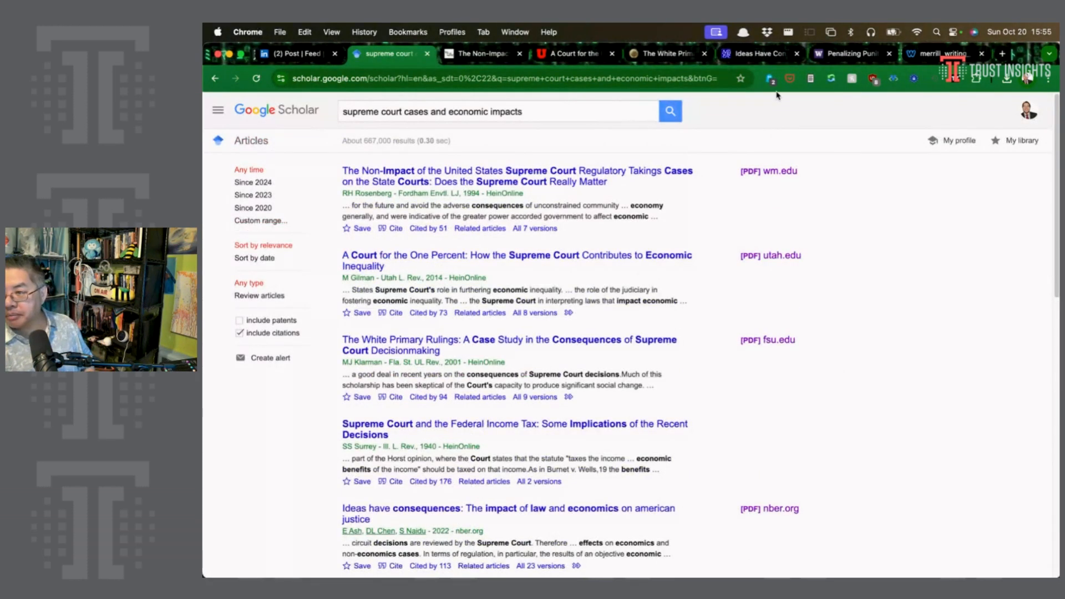
- Examine the list of web addresses of all open tabs using the browser's tab-list extension
left_click(810, 78)
left_click(718, 133)
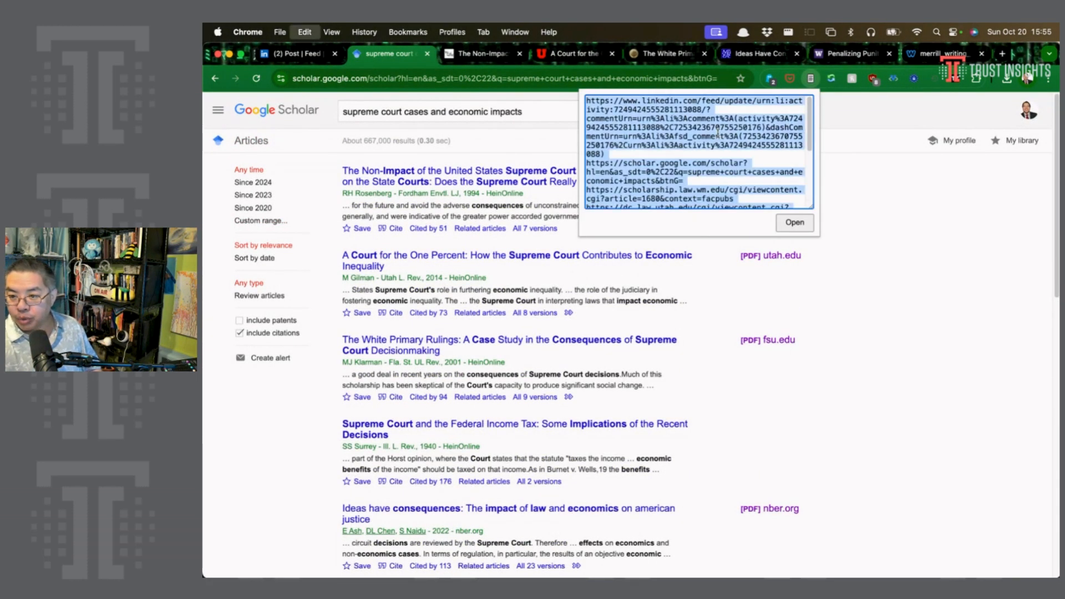
left_click(866, 280)
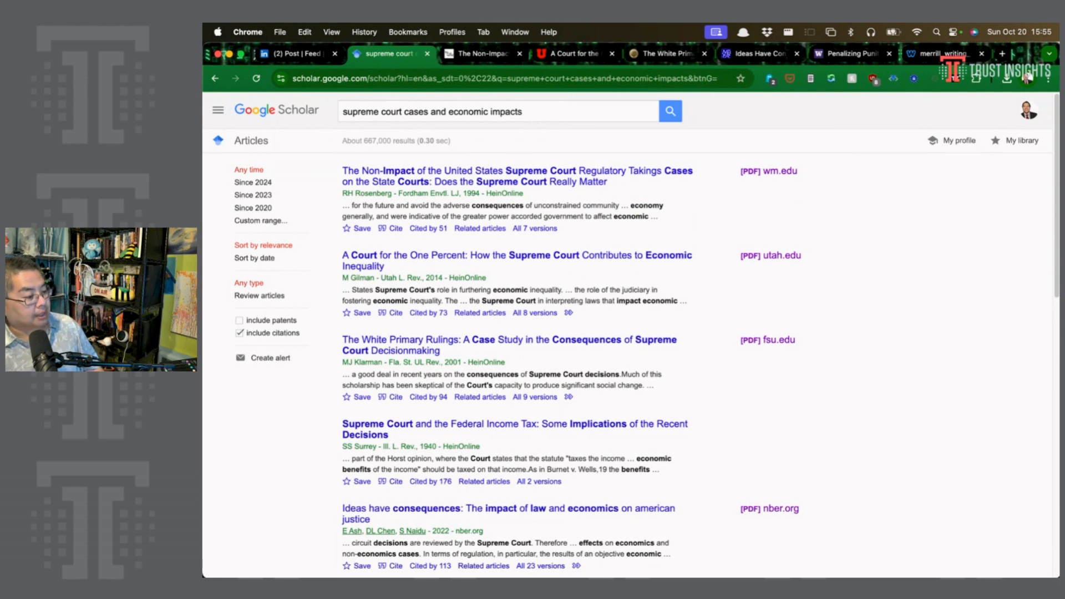
key("super+Tab")
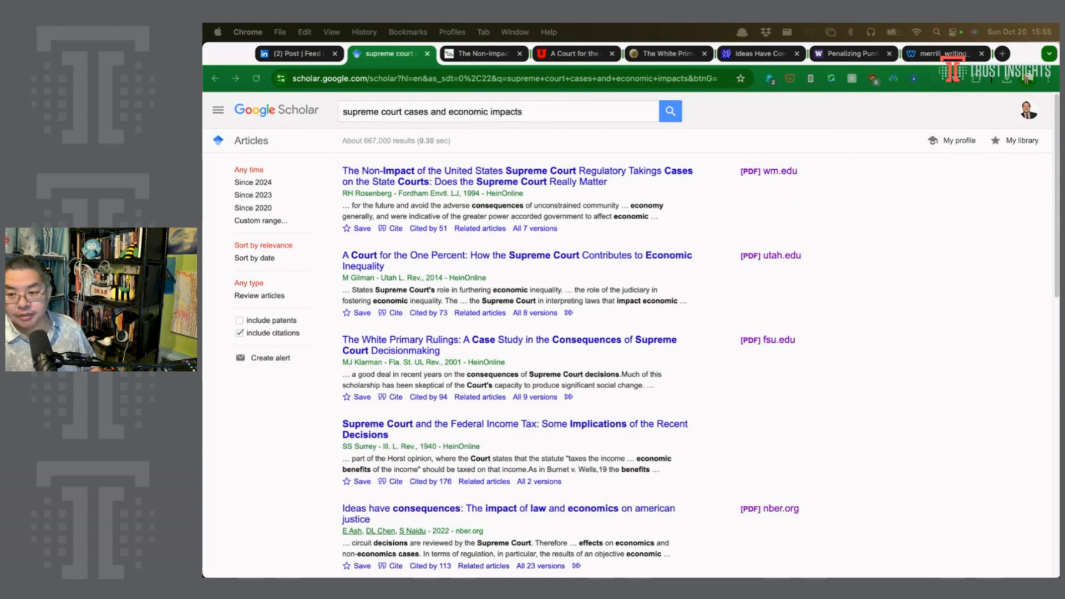
key("super+Tab")
- Download the PDFs of "The Non-Impact of the United States Supreme Court Regulatory Takings Cases" and "A Court for the One Percent"
left_click(482, 53)
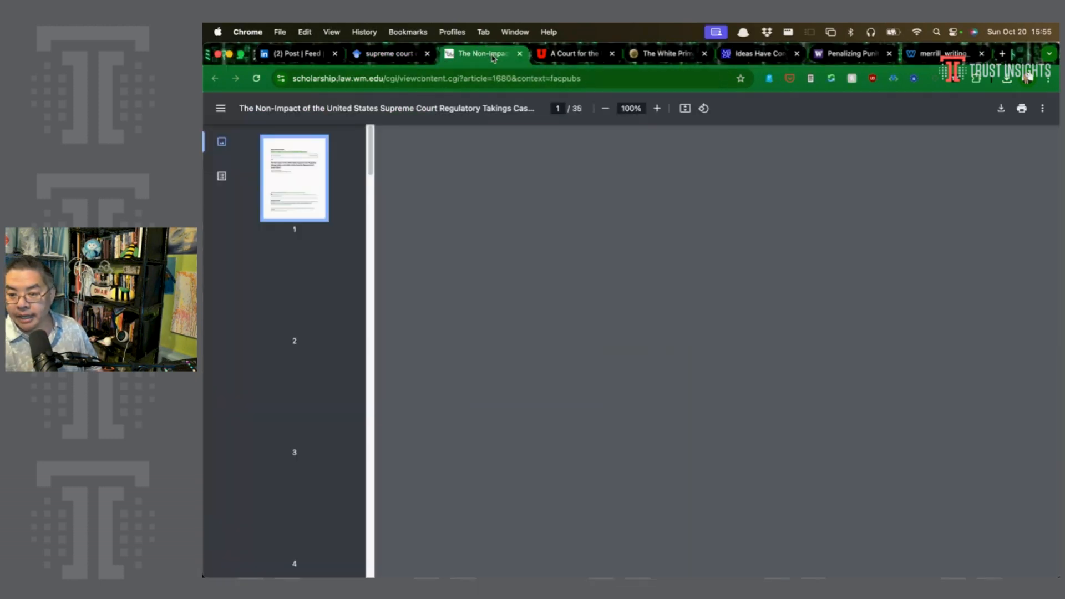
left_click(1001, 108)
left_click(738, 343)
key("ctrl+Tab")
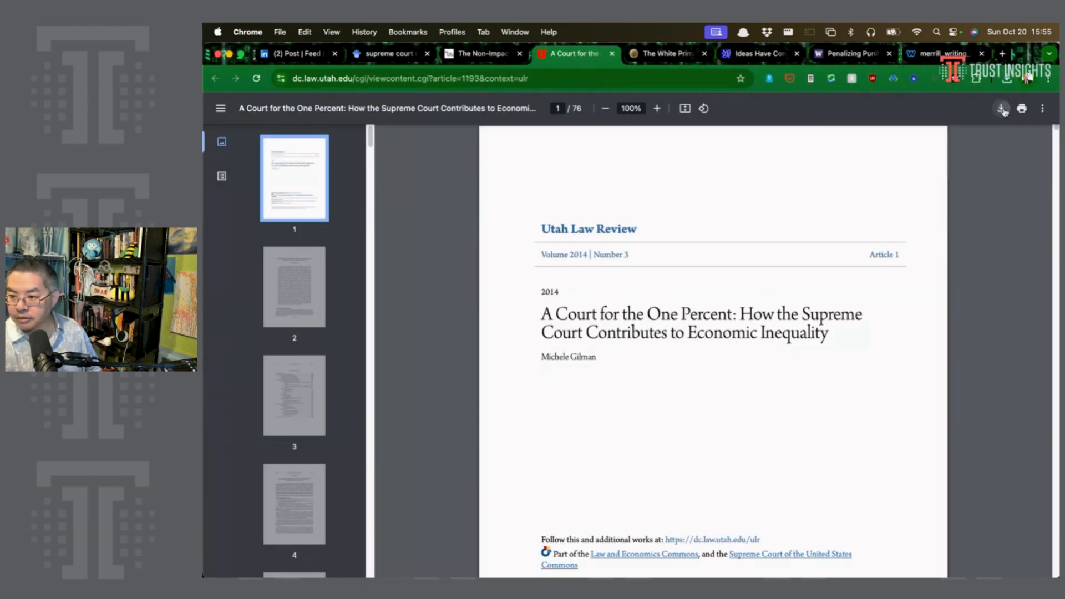
left_click(1001, 109)
left_click(727, 344)
key("ctrl+Tab")
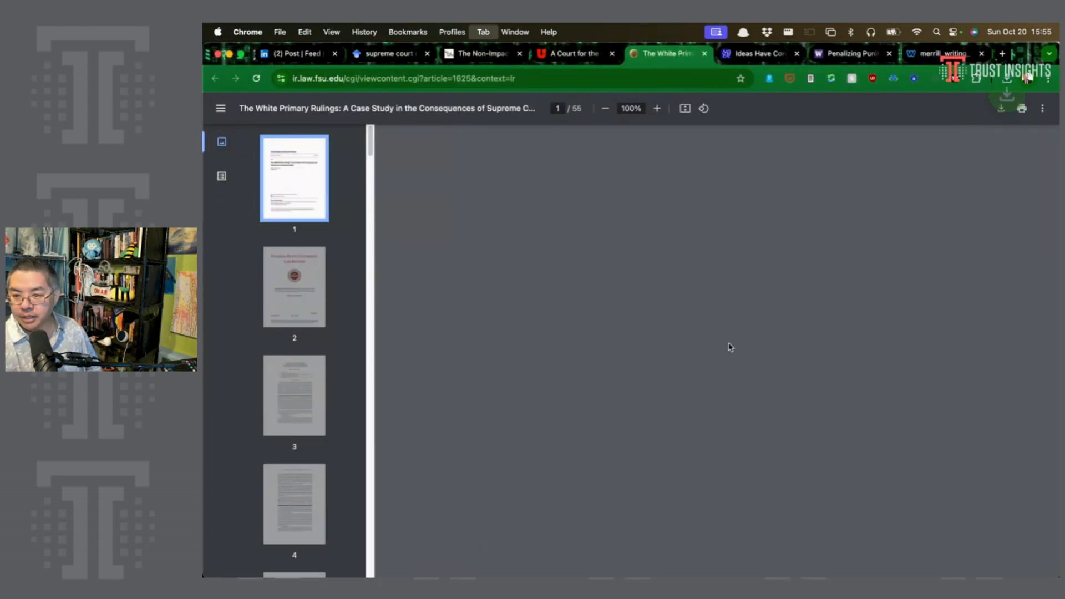
- Open perplexity.ai in a new tab after the last PDF
key("super+9")
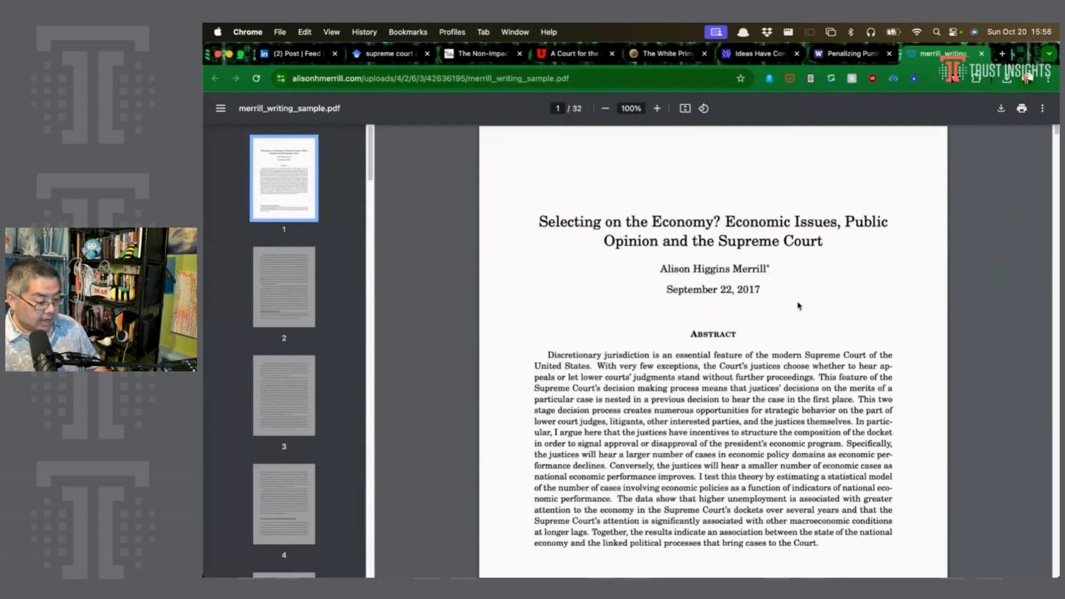
key("super+t")
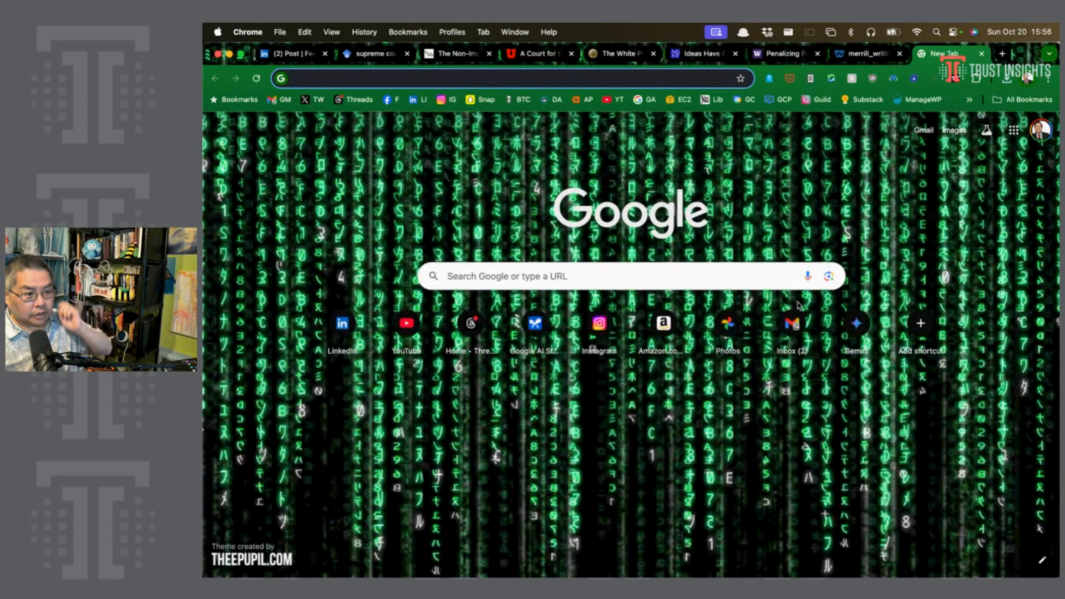
type("per")
key("Return")
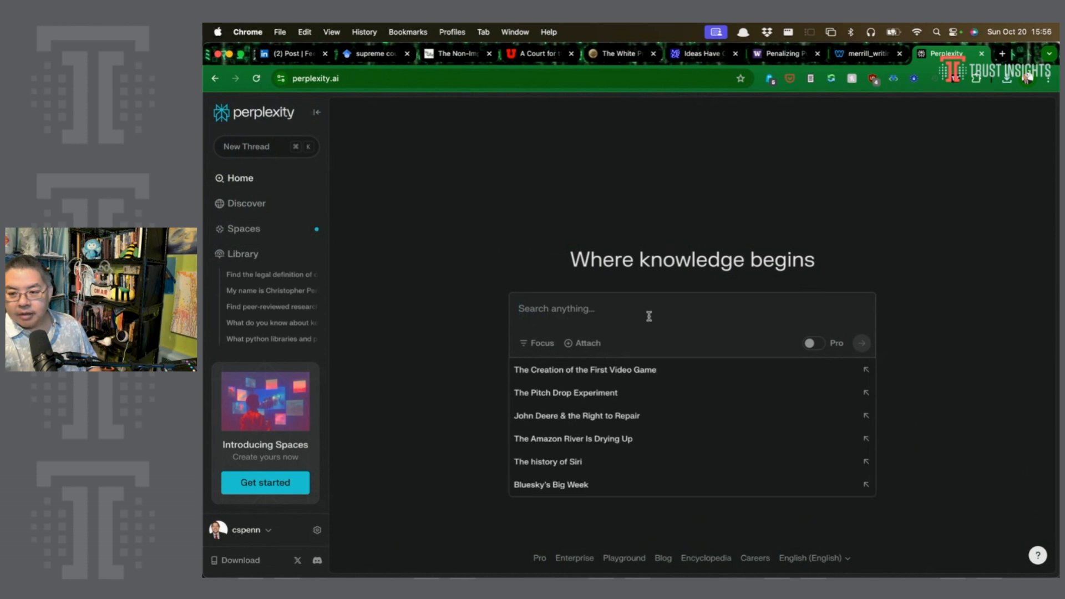
- Begin the prompt with "Find peer-reviewed studies, research, and cases that examine the economic impact of Supreme Court rulings. Restrict your search to"
type("Find peer-reviewed studies, research, and cases")
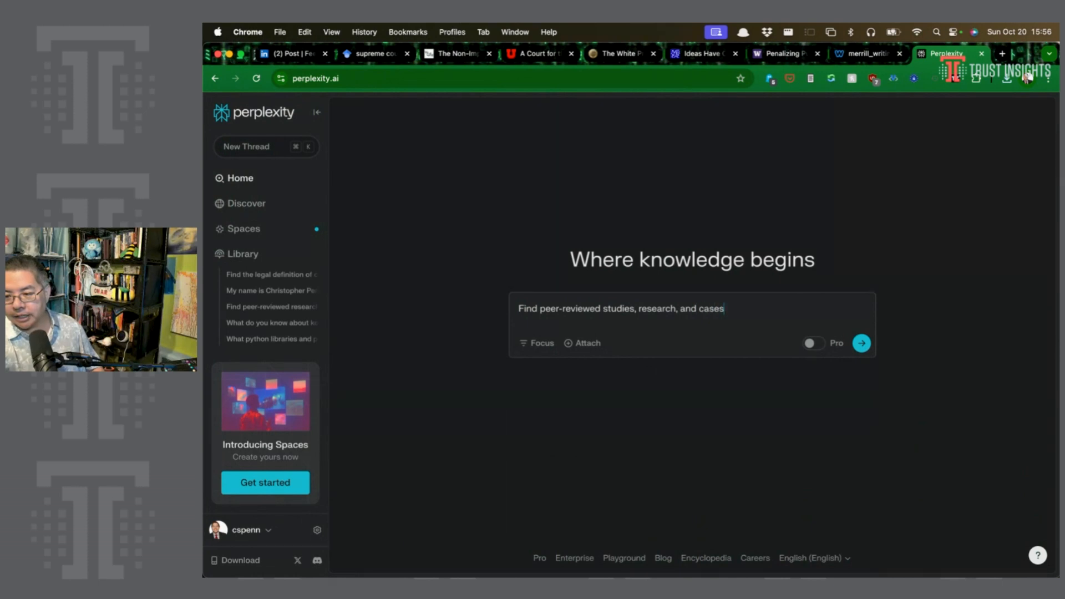
type(" that ")
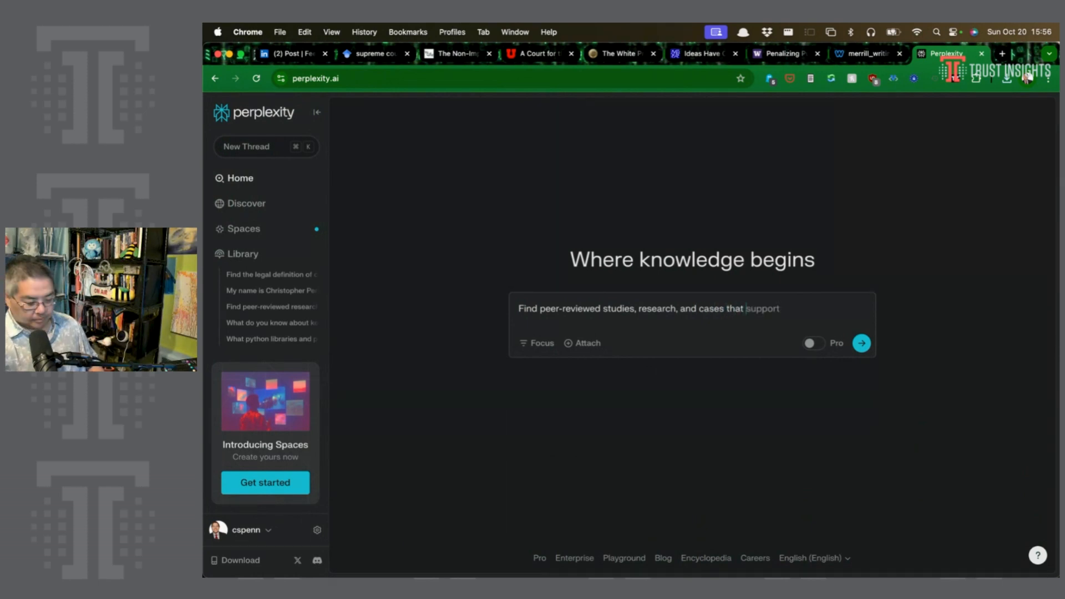
type("examine the ")
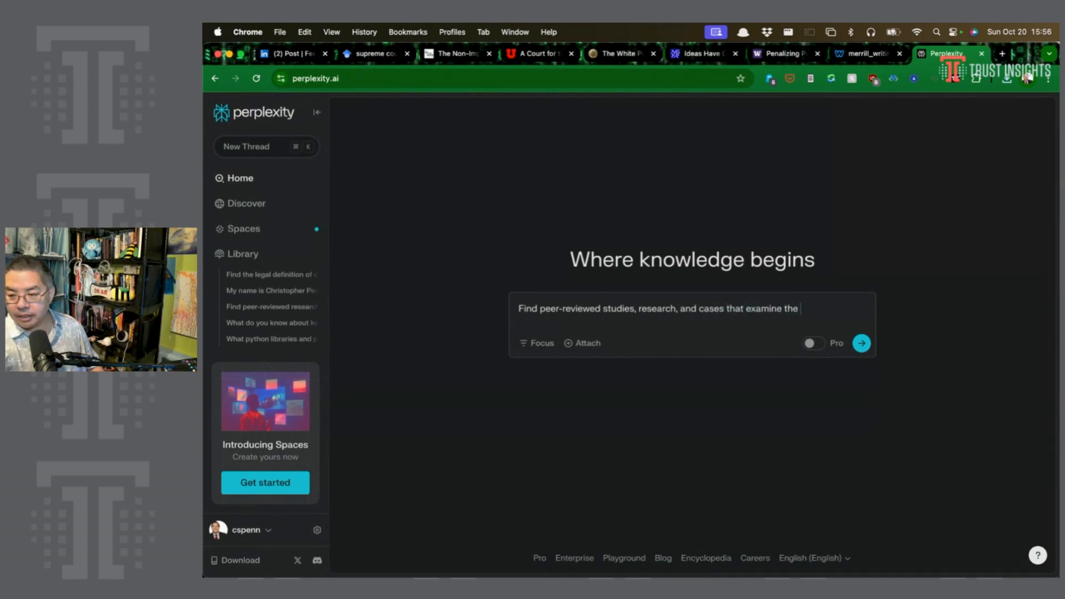
type("economic impact of Su")
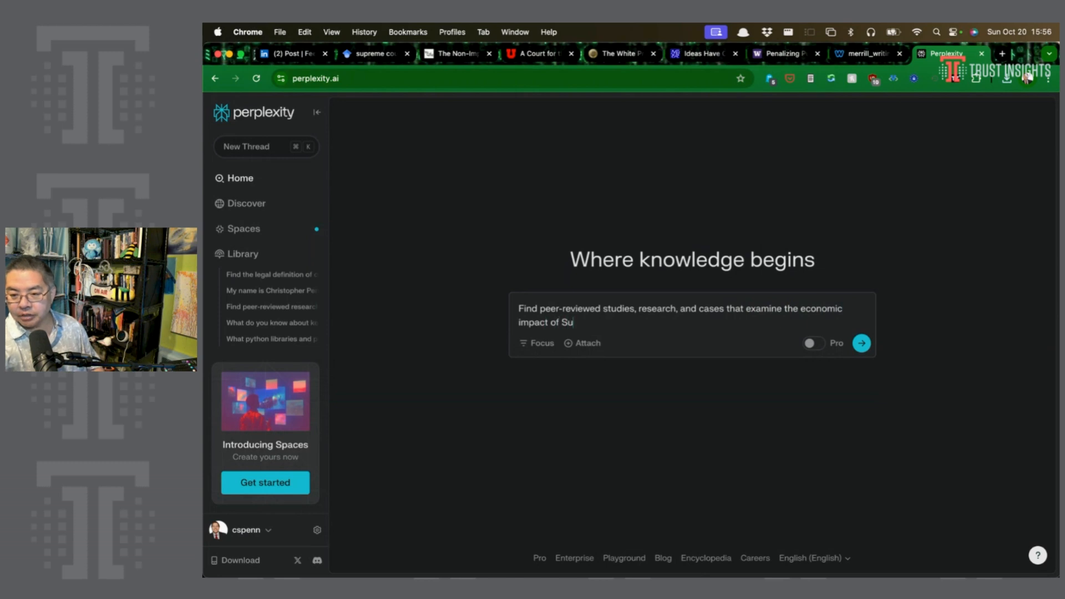
type("preme Court rulings. Restrict your search to ap")
key("BackSpace")
key("BackSpace")
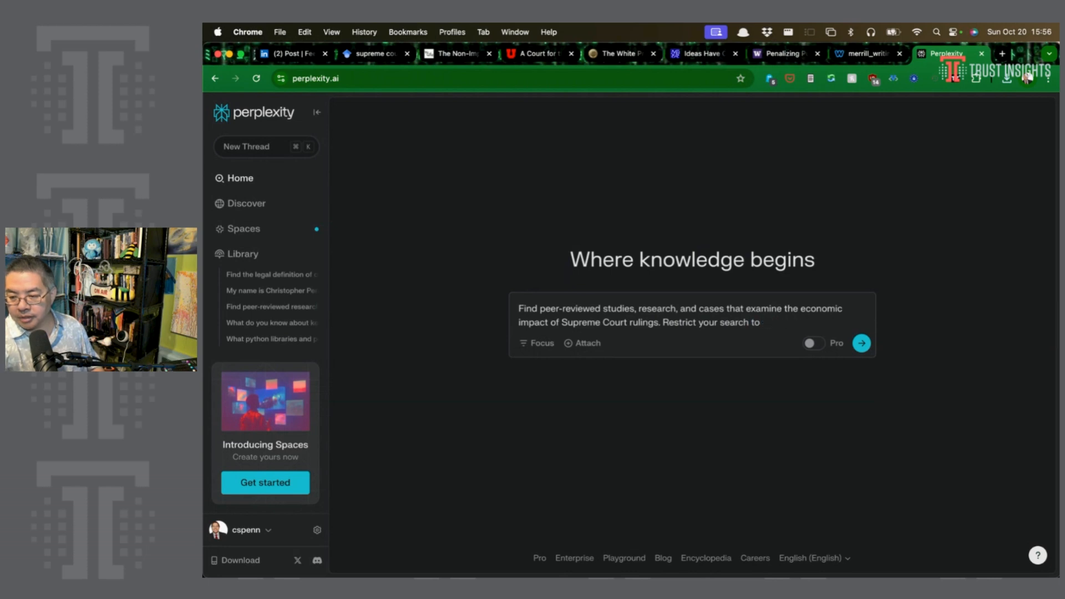
- Complete the prompt with "papers and content published in the 21st century." and submit it with Pro search enabled
type("papers and content published in the")
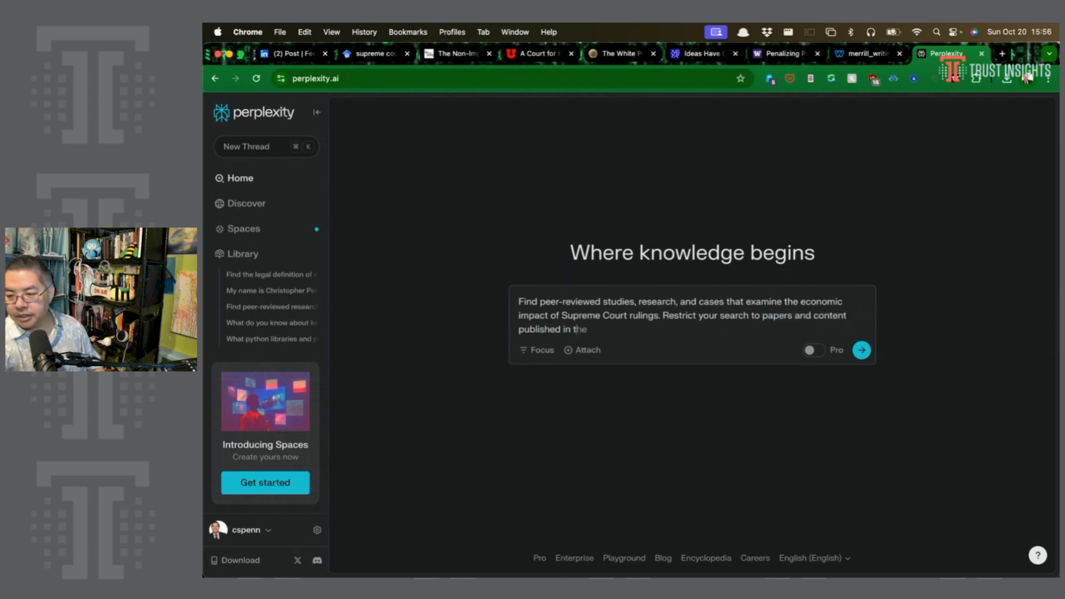
type(" 231st century.")
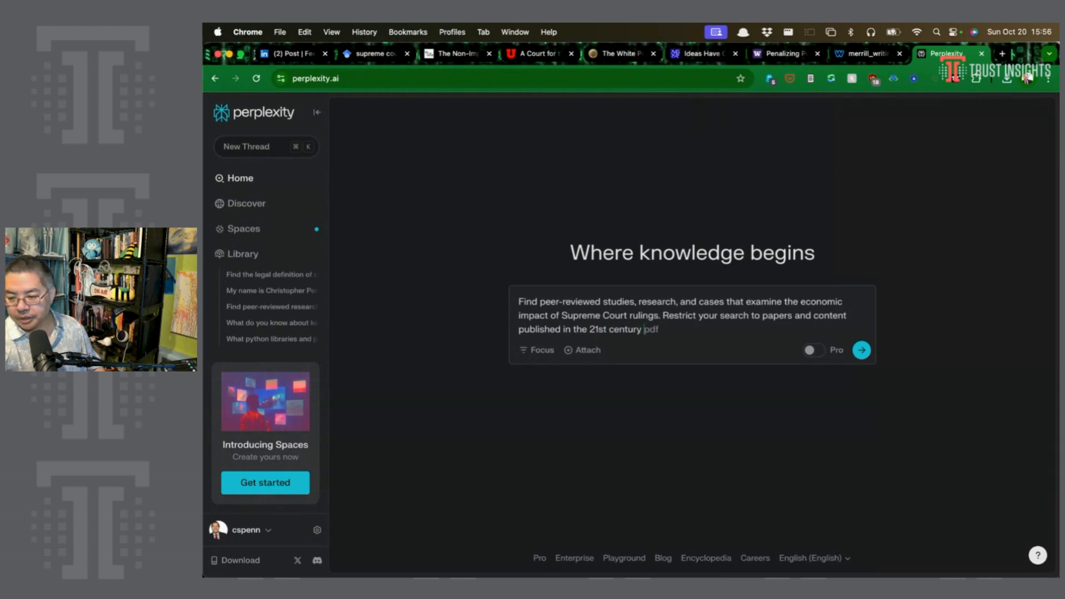
left_click(807, 350)
left_click(861, 350)
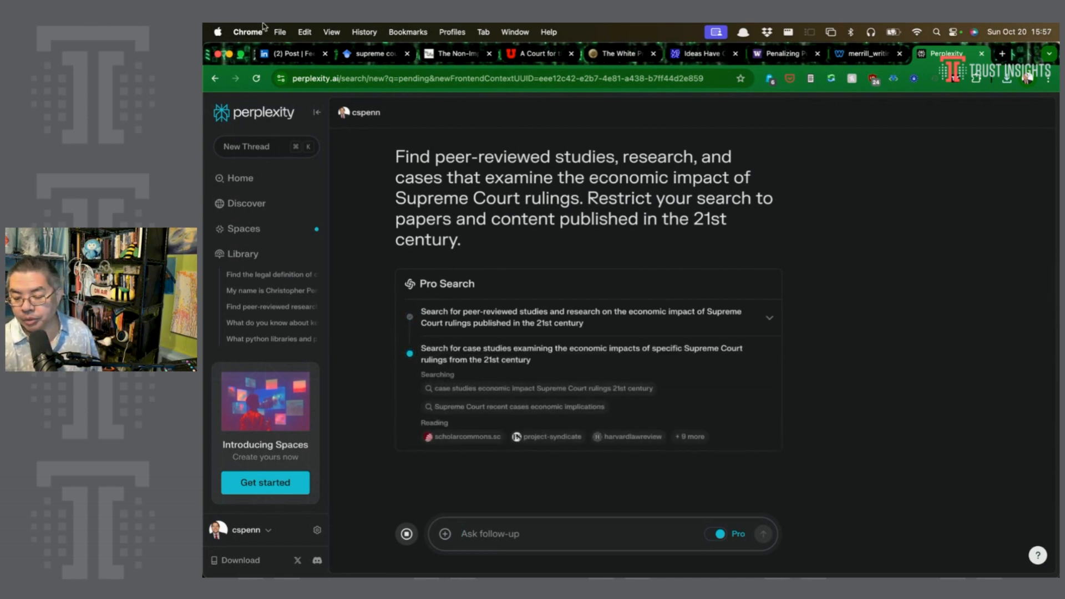
- Review the answer's sources and its section on economic policy trends, and preview the citation of the first study
scroll(605, 396, "down", 1)
scroll(610, 436, "down", 1)
scroll(785, 466, "down", 2)
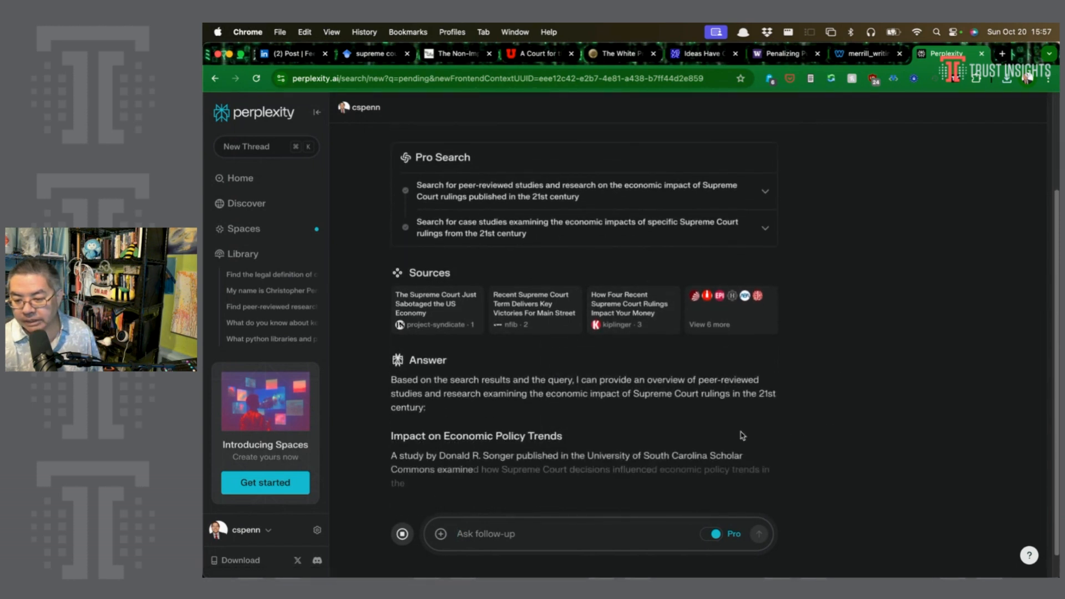
scroll(669, 423, "down", 1)
scroll(643, 420, "down", 1)
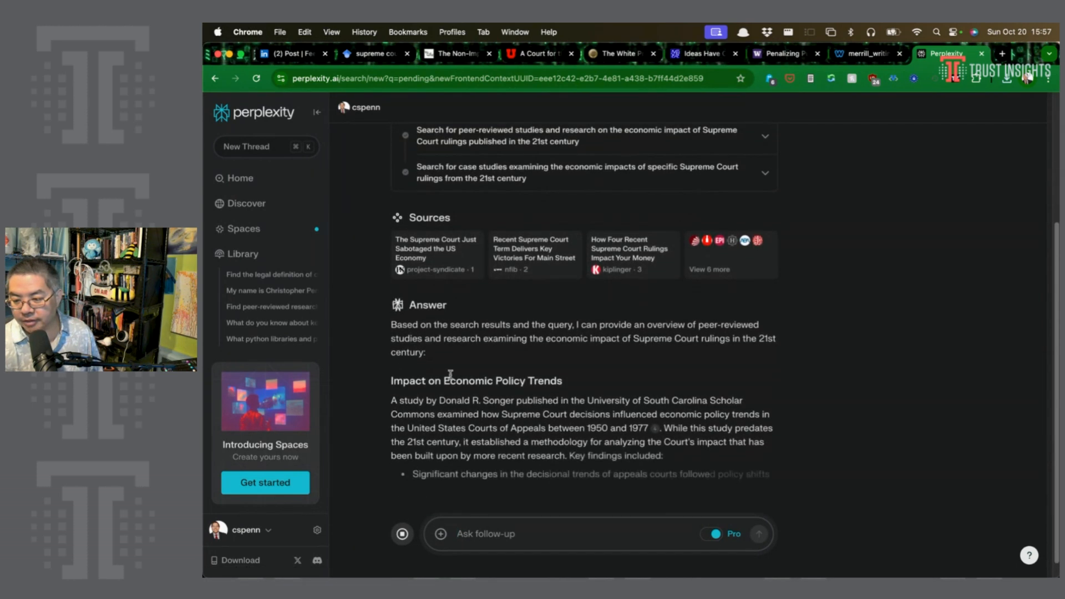
scroll(471, 366, "down", 1)
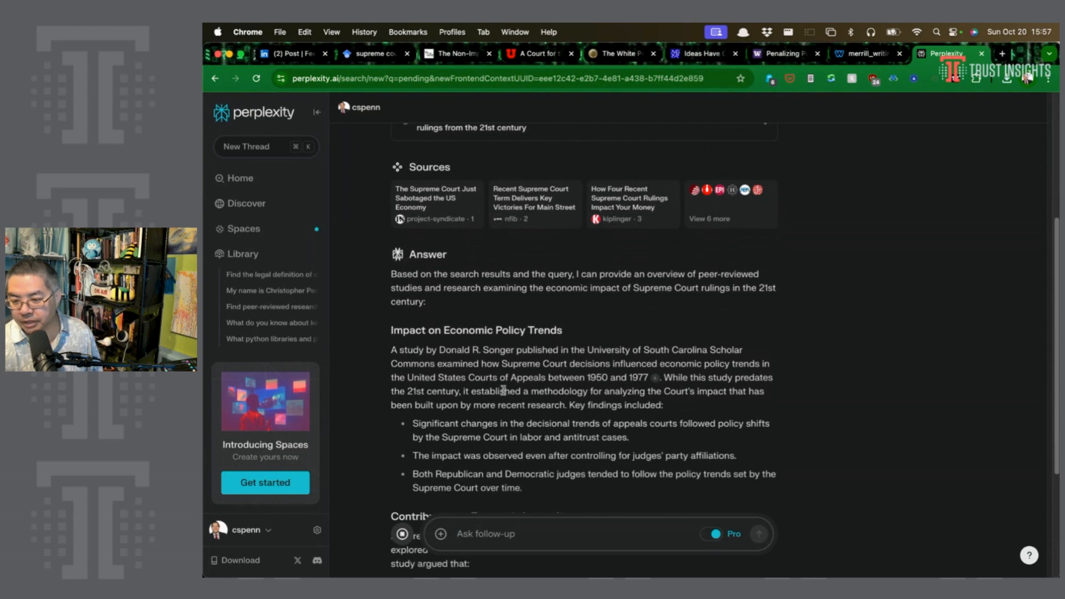
scroll(558, 382, "down", 1)
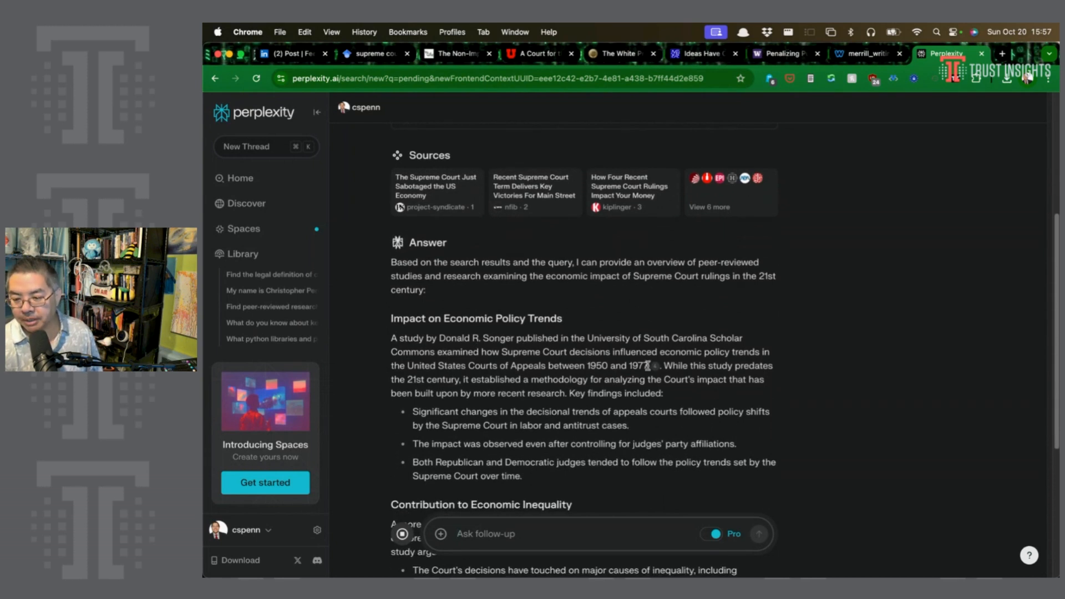
mouse_move(656, 368)
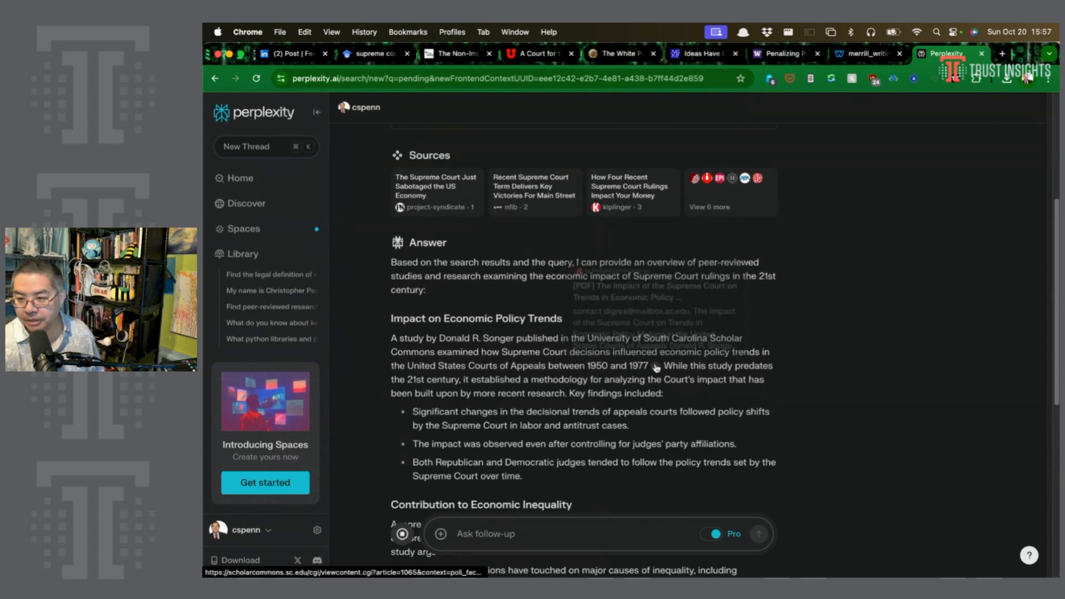
- Open the cited University of South Carolina study on trends in economic policy making, save its PDF, and close it
left_click(656, 367)
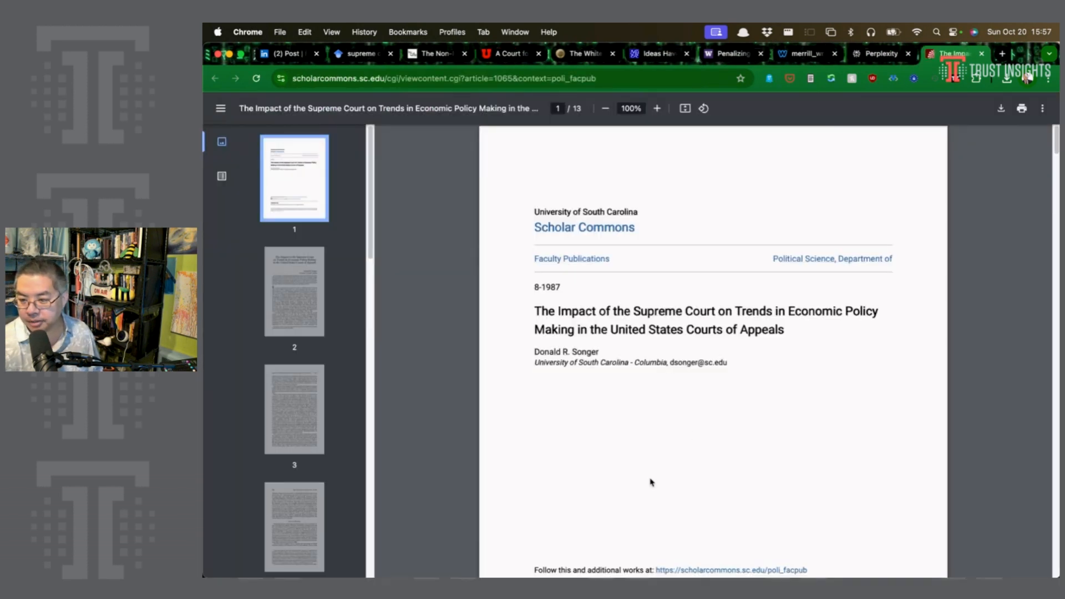
scroll(578, 347, "down", 5)
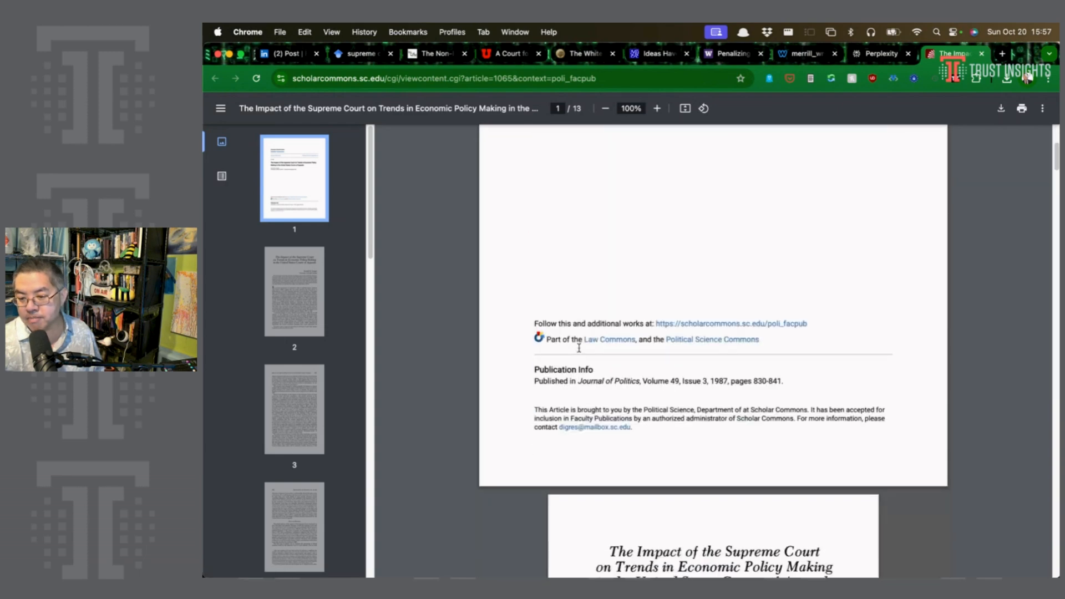
key("super+s")
key("Return")
key("super+w")
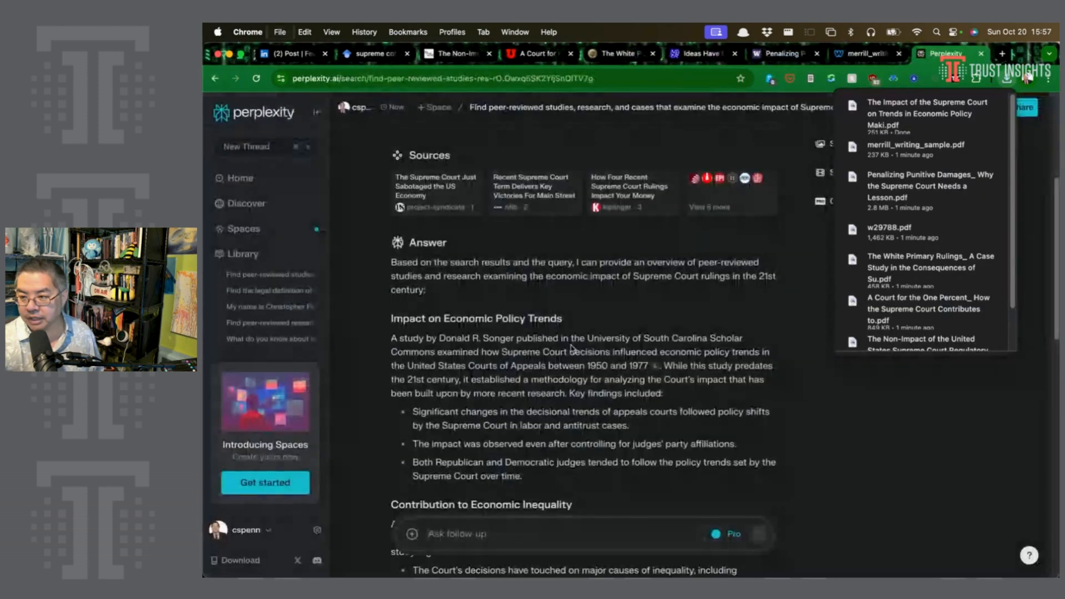
- Check the Utah Law Review article cited under "Contribution to Economic Inequality" and close it
scroll(620, 413, "down", 5)
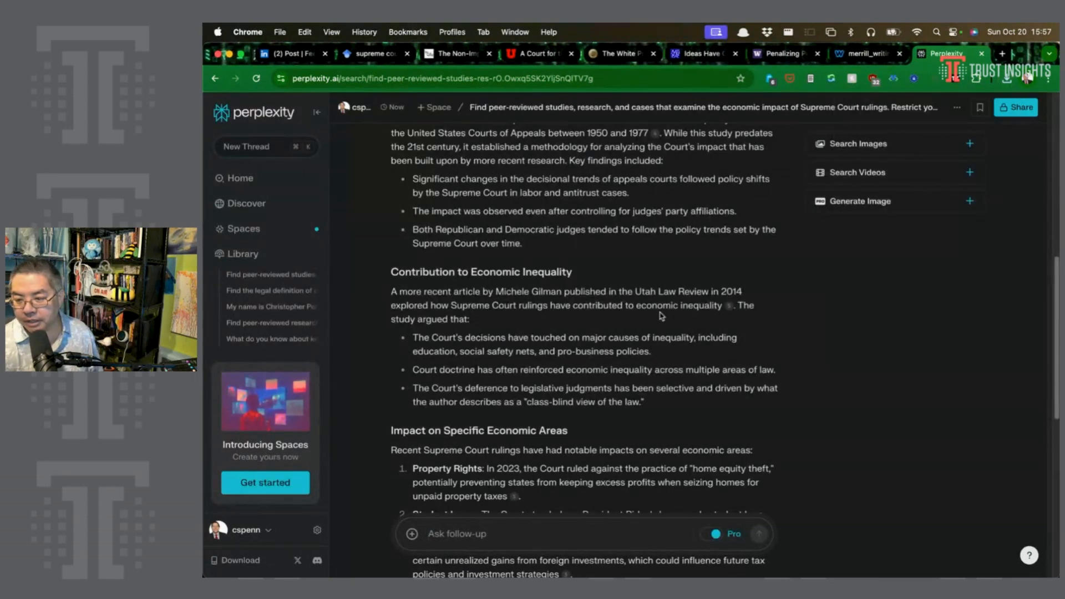
left_click(728, 305)
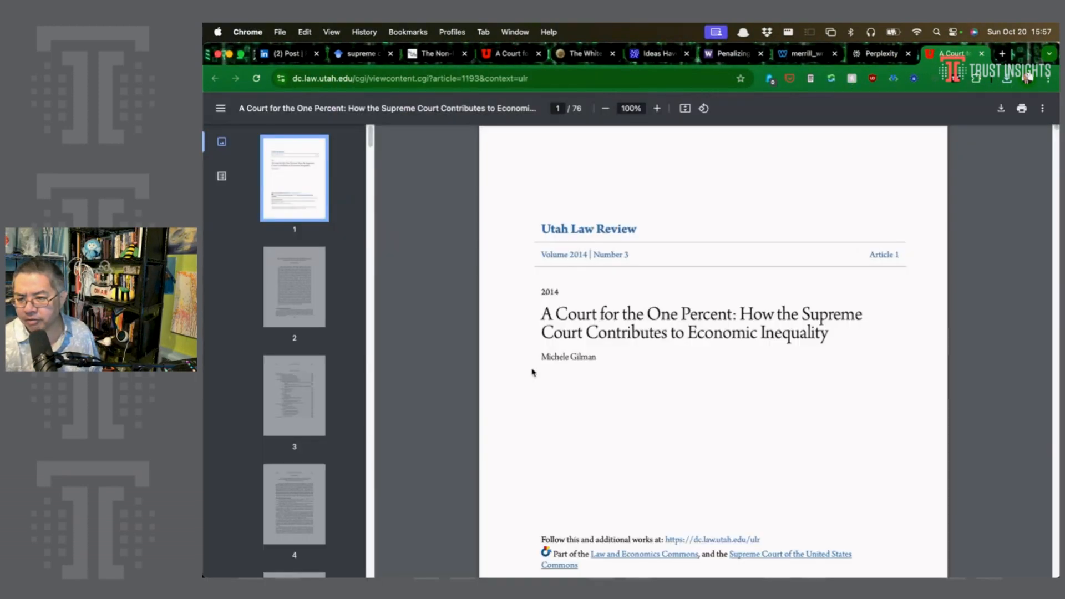
key("super+w")
- Preview the citations under "Impact on Specific Economic Areas", check the NFIB article cited for business regulation, and close it
scroll(516, 336, "down", 3)
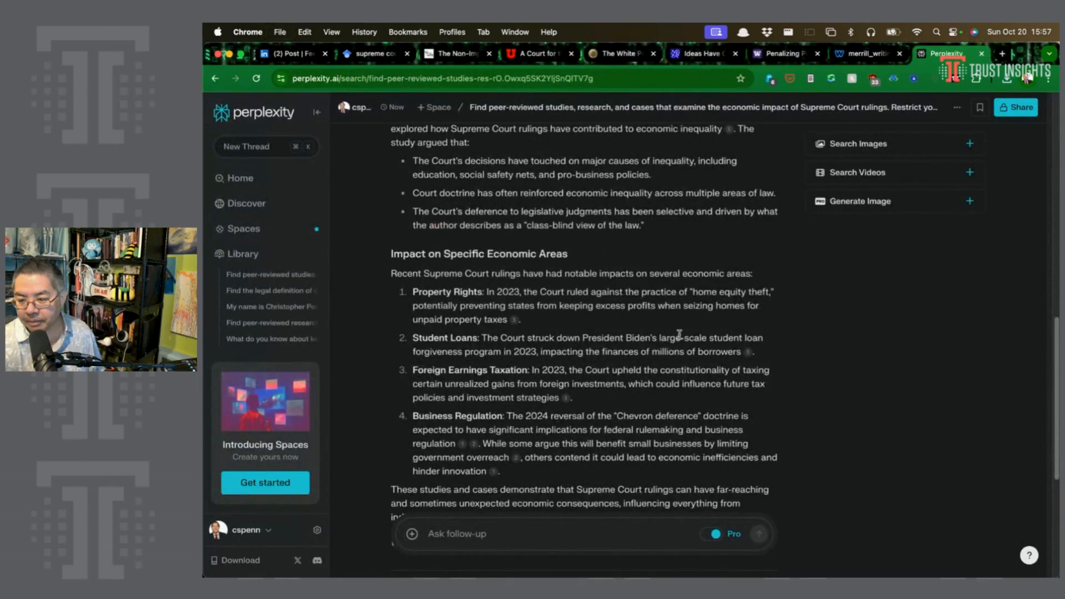
mouse_move(511, 322)
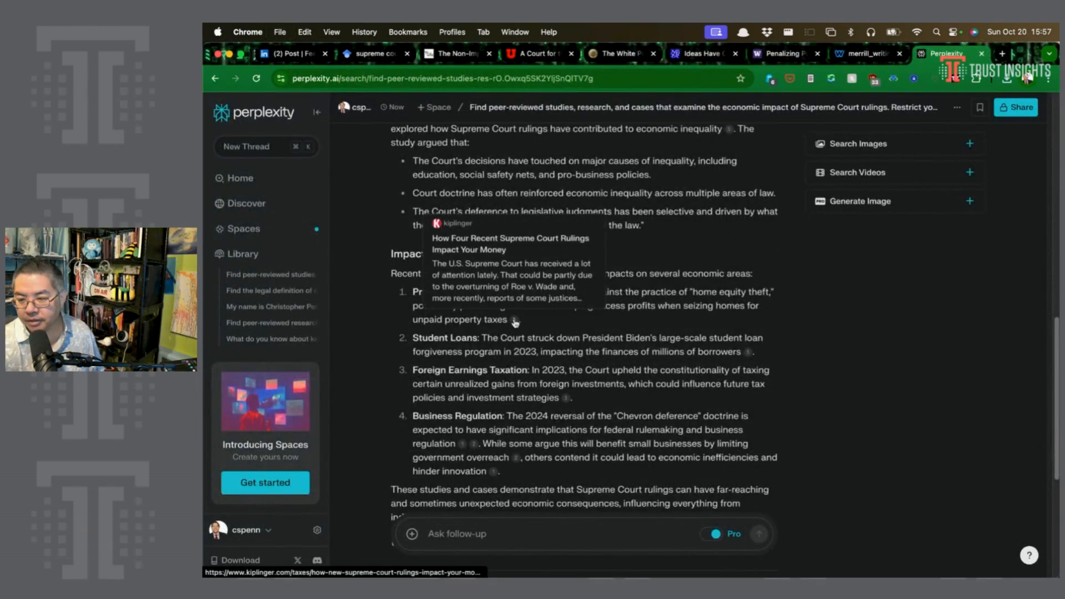
mouse_move(746, 354)
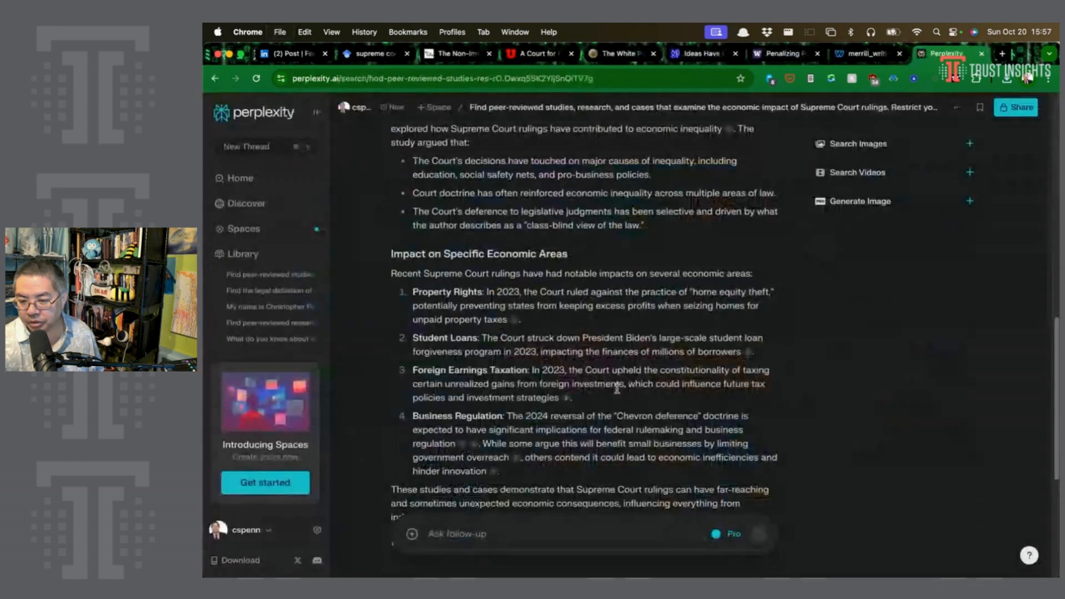
scroll(616, 388, "down", 4)
scroll(763, 294, "up", 1)
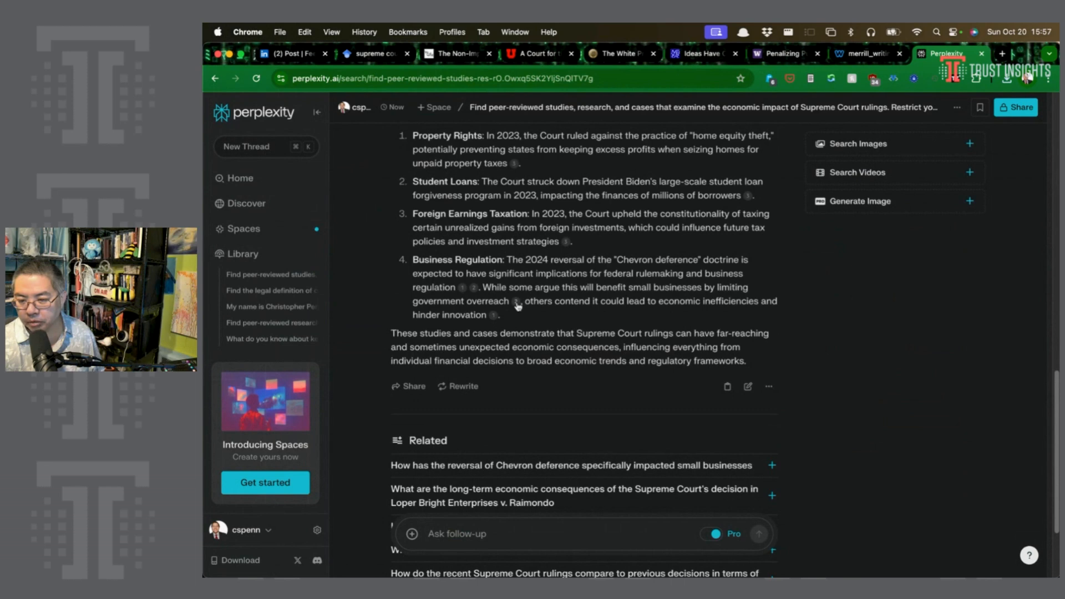
mouse_move(517, 304)
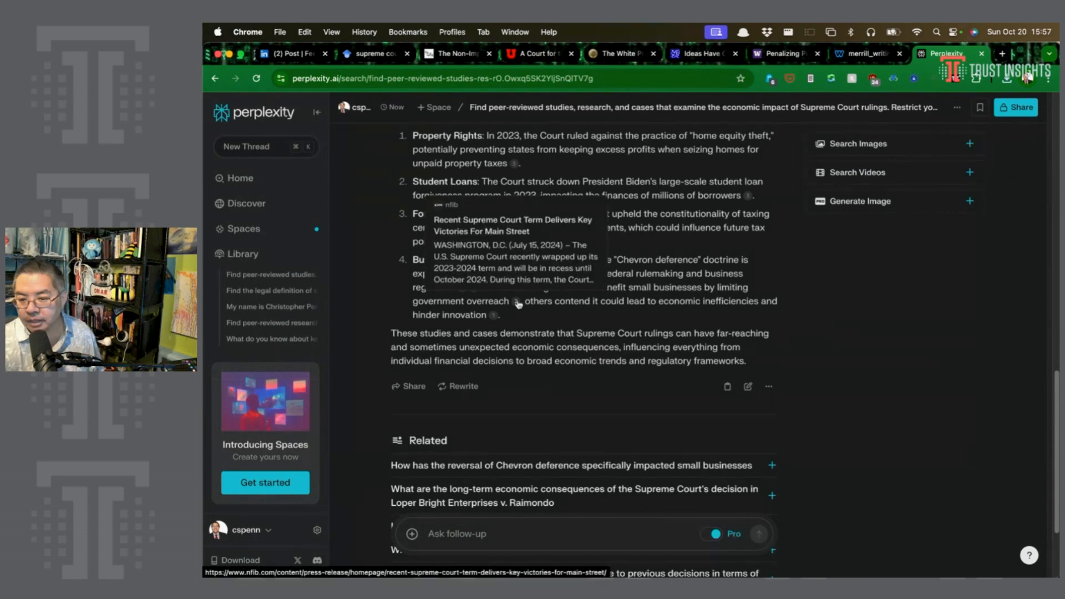
left_click(518, 303)
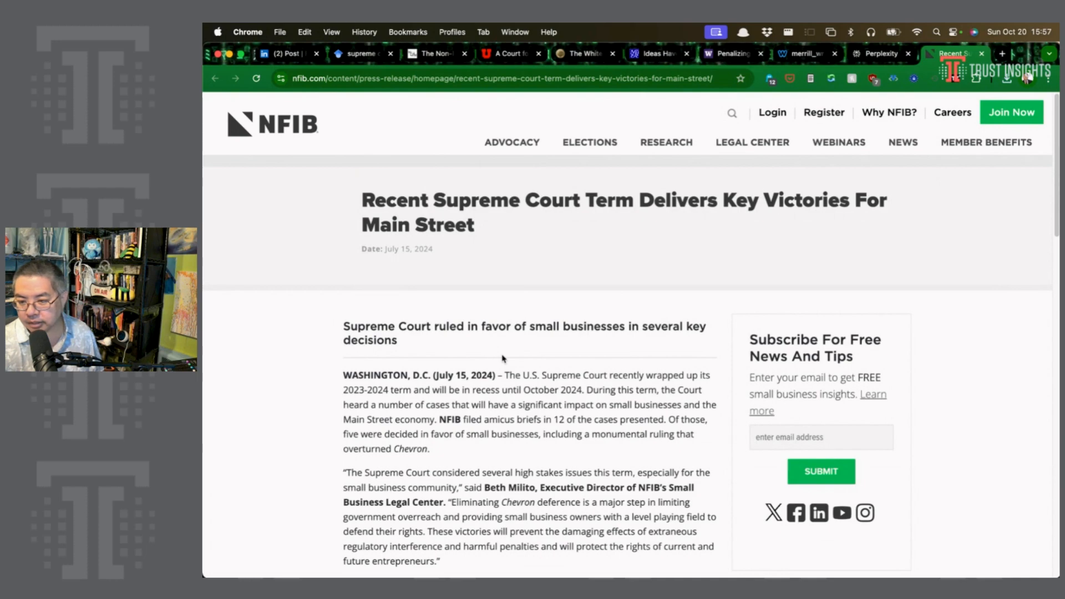
key("super+w")
- Check the Project Syndicate article cited for economic inefficiencies, close it, and return to the beginning of the answer
left_click(500, 355)
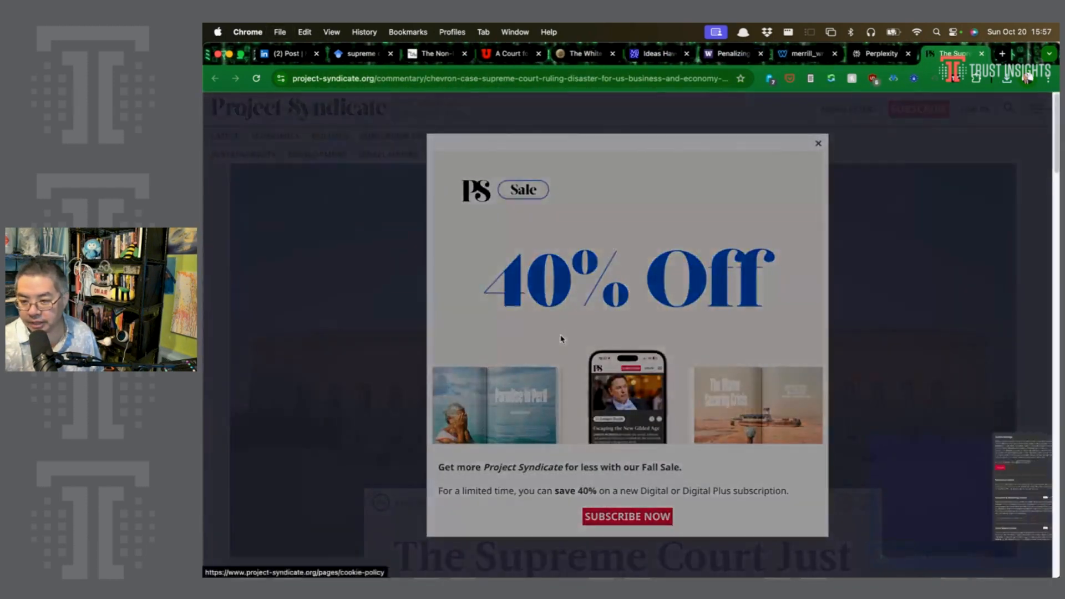
key("super+w")
scroll(546, 314, "down", 3)
scroll(545, 314, "up", 15)
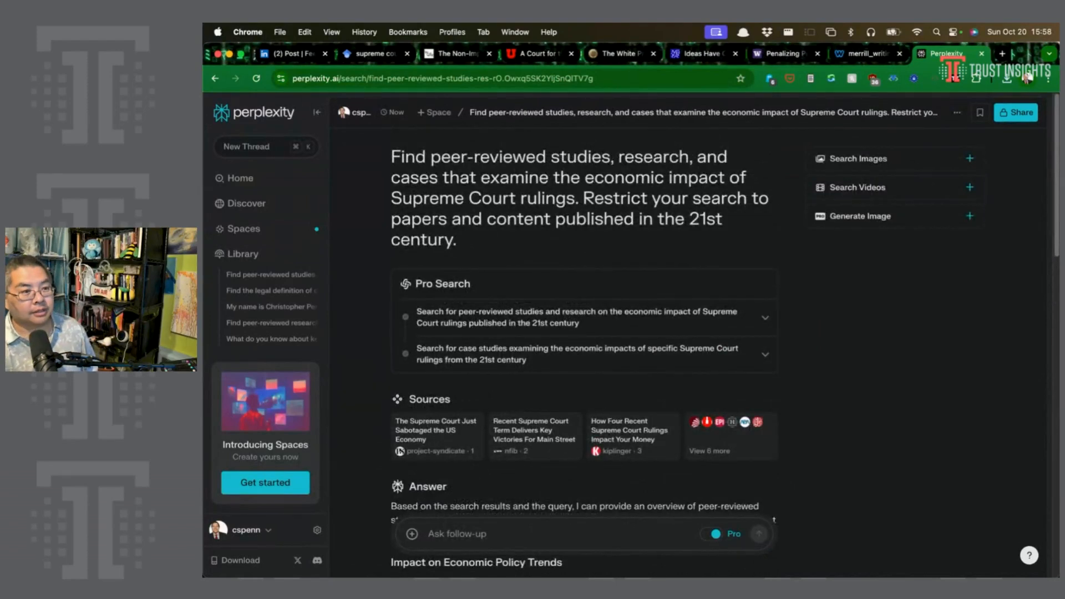
key("super+p")
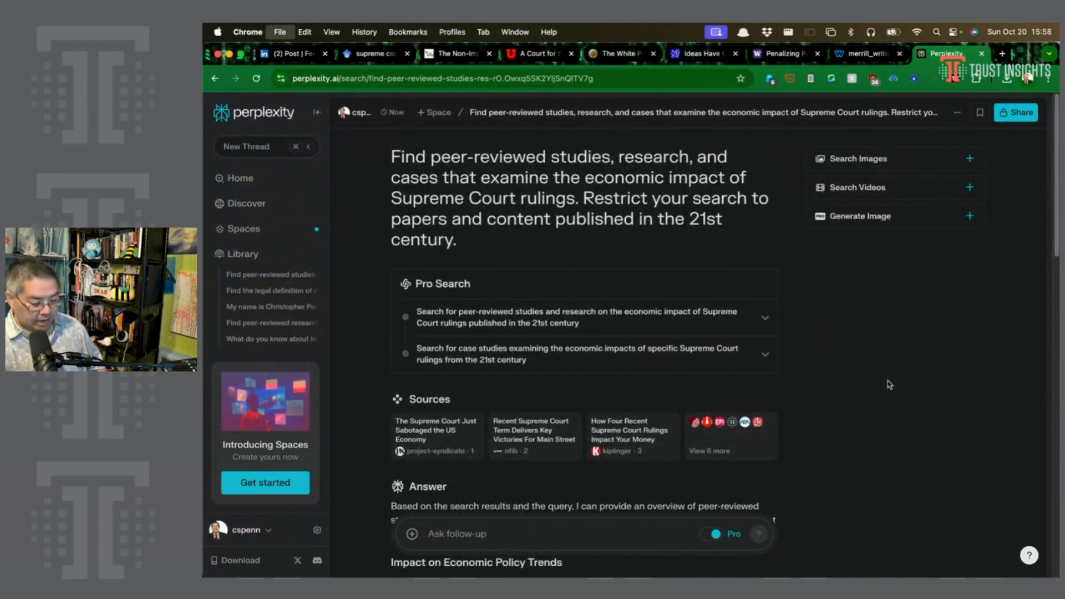
- Open notebooklm.google.com in a new tab
key("super+t")
type("notebooklm.google.com")
key("Return")
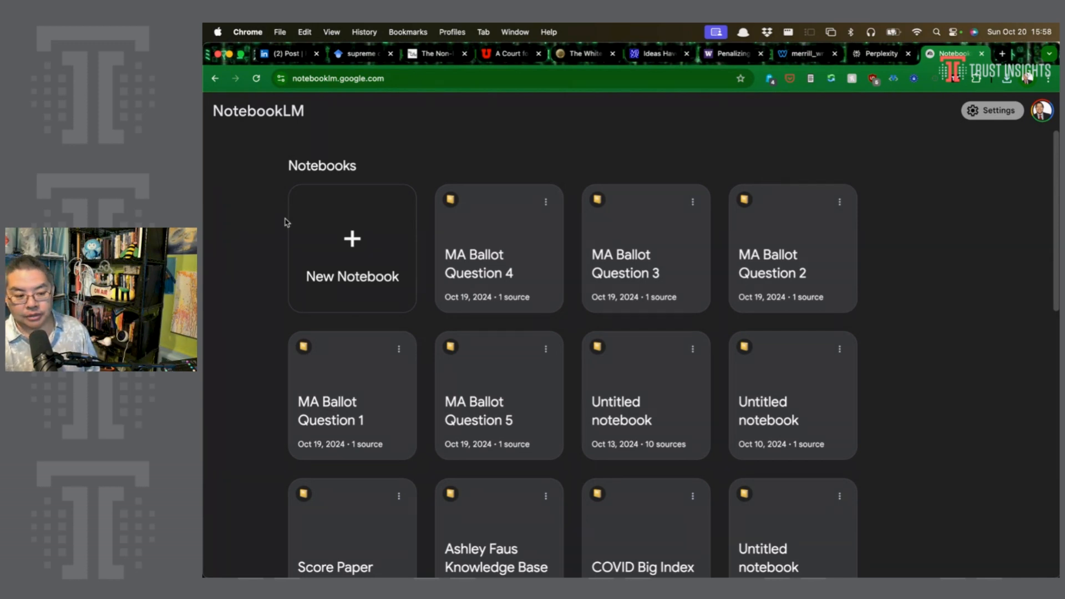
- Create a new notebook and upload the seven downloaded Supreme Court PDFs as its sources
left_click(367, 237)
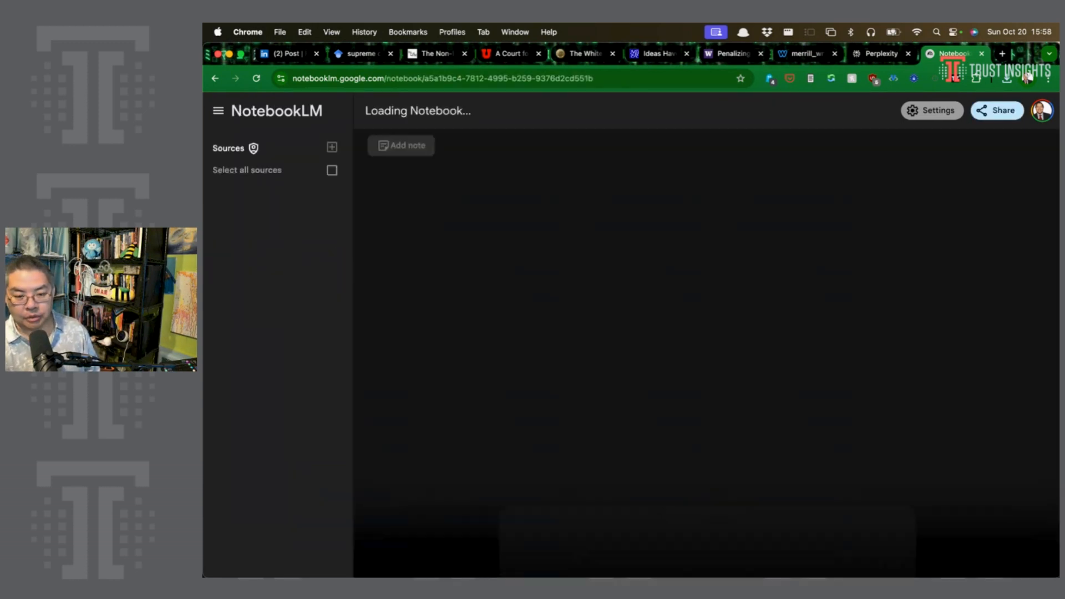
key("super+Tab")
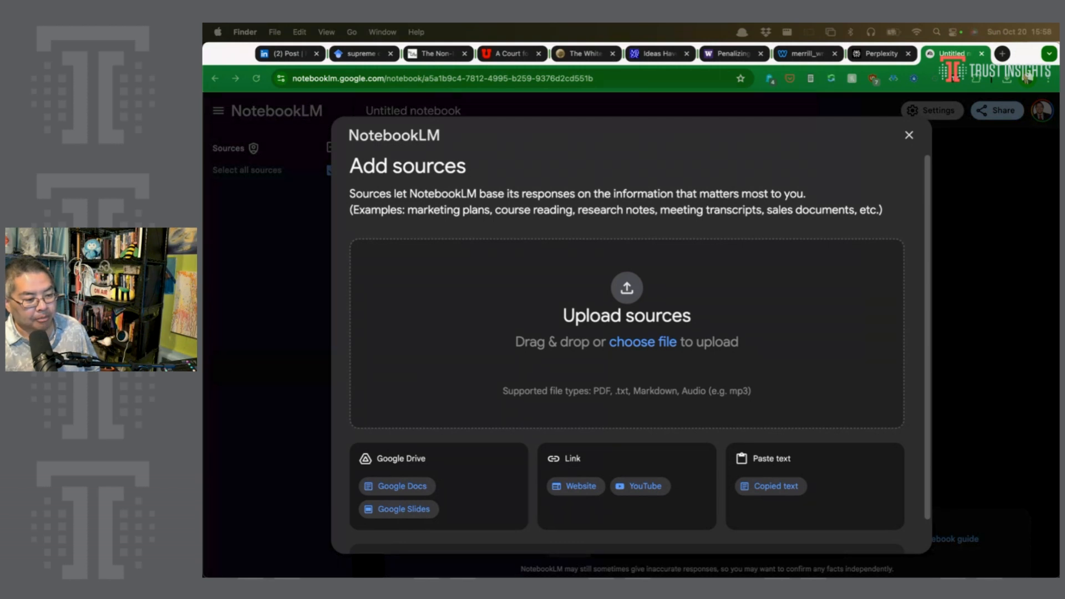
left_click_drag(554, 333, 684, 359)
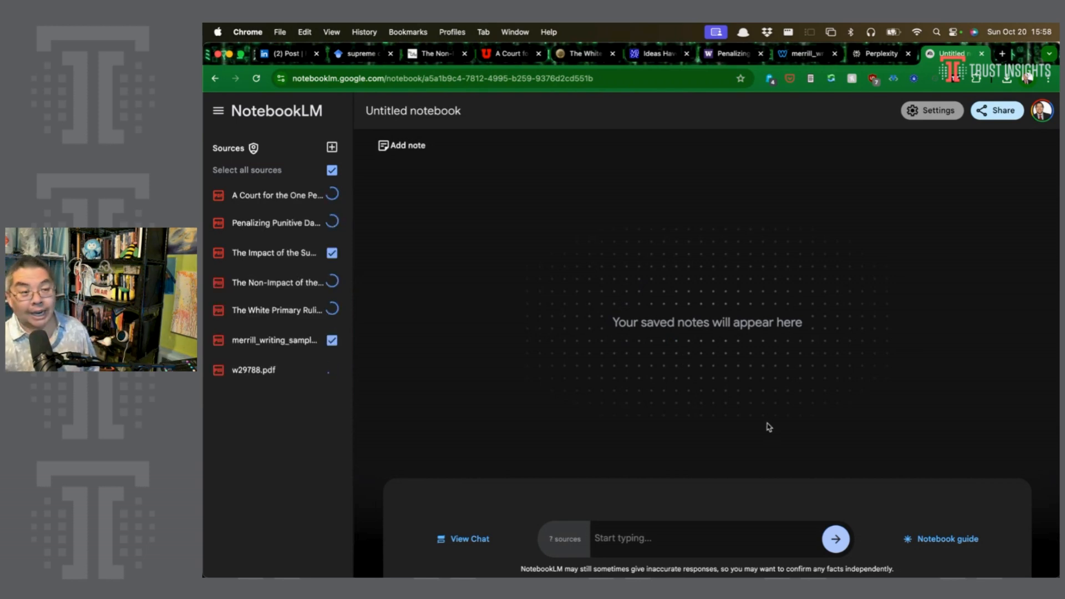
- Generate a briefing doc, table of contents, study guide, FAQ, and timeline from the notebook's sources
left_click(936, 536)
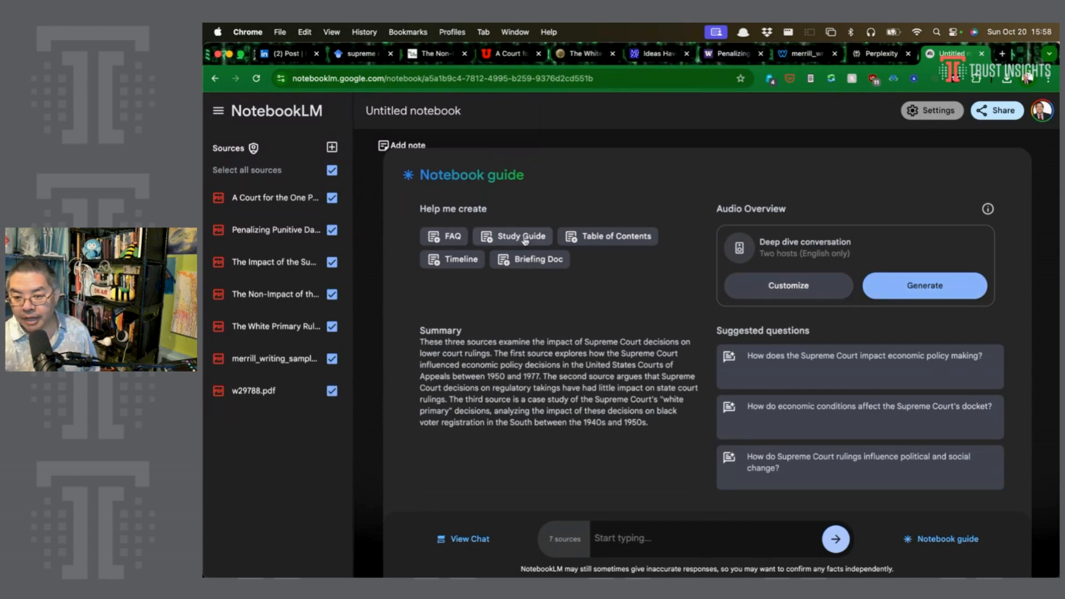
left_click(536, 260)
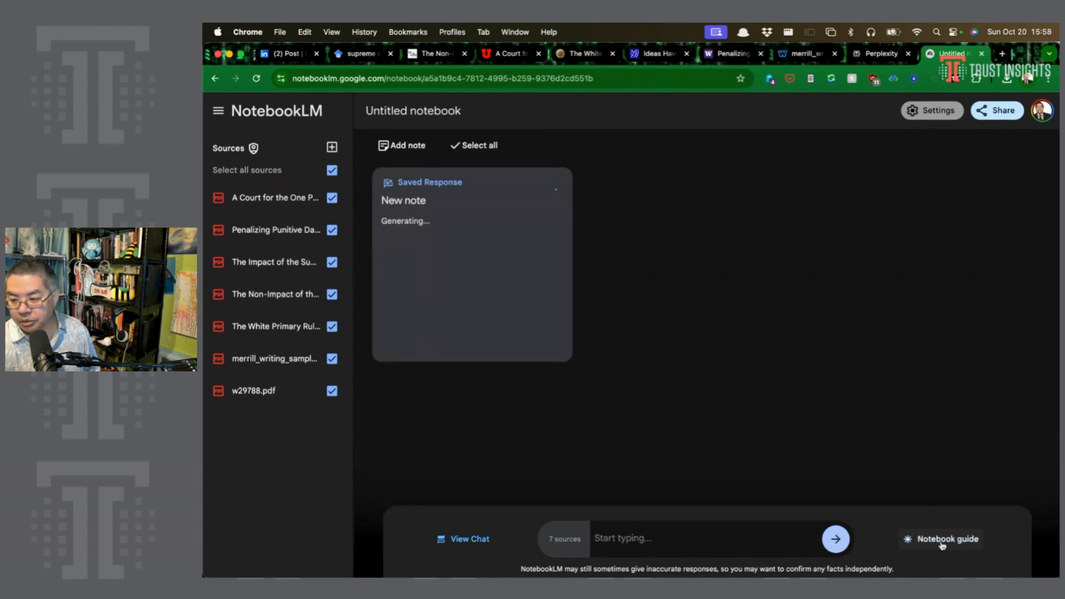
left_click(937, 548)
left_click(620, 242)
left_click(942, 539)
left_click(532, 236)
left_click(948, 539)
left_click(444, 239)
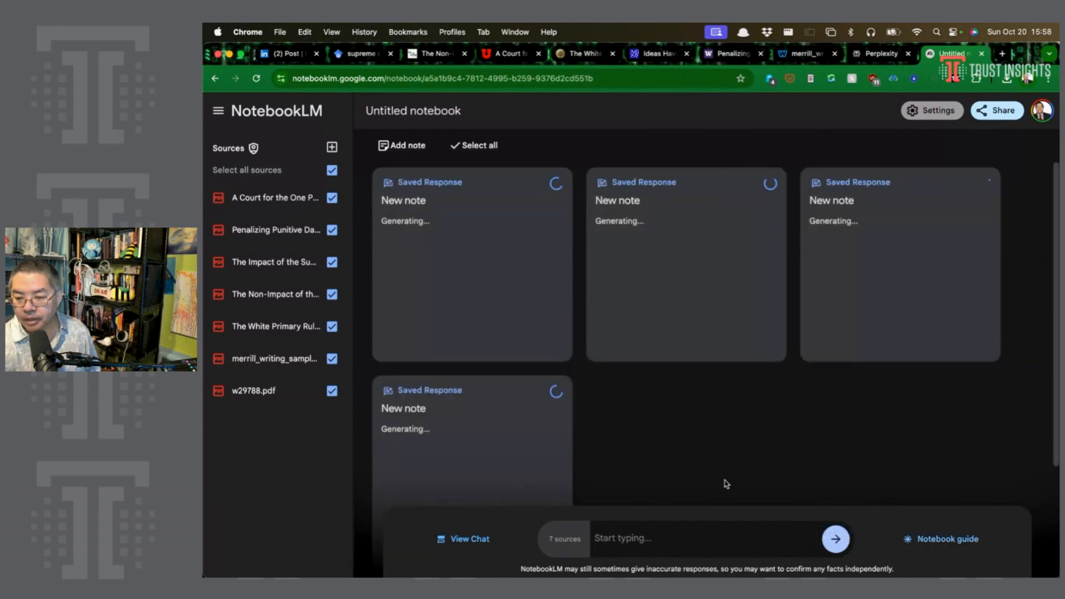
left_click(943, 539)
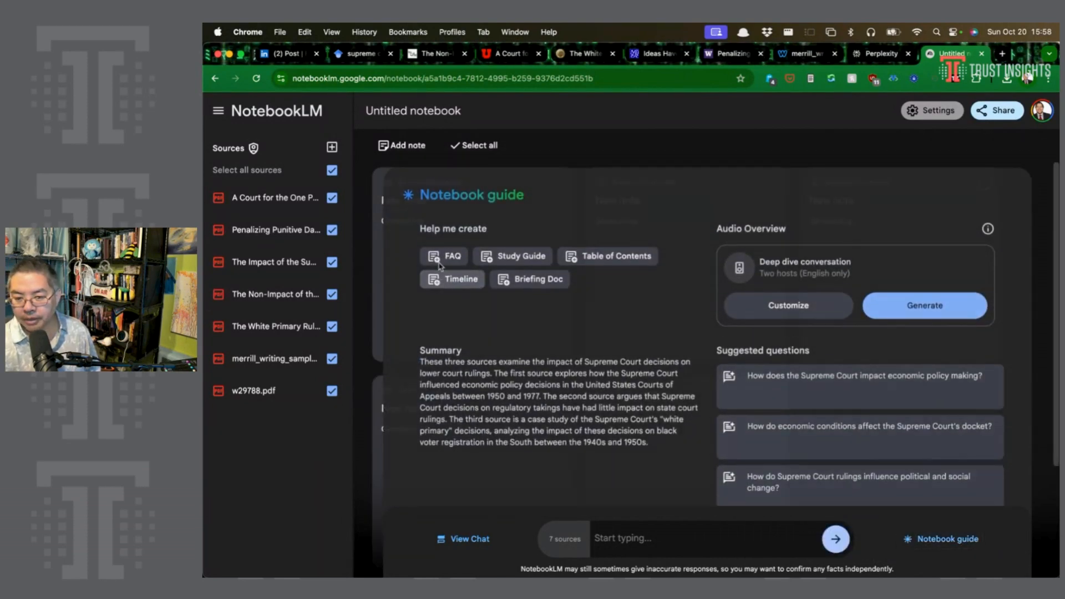
left_click(443, 274)
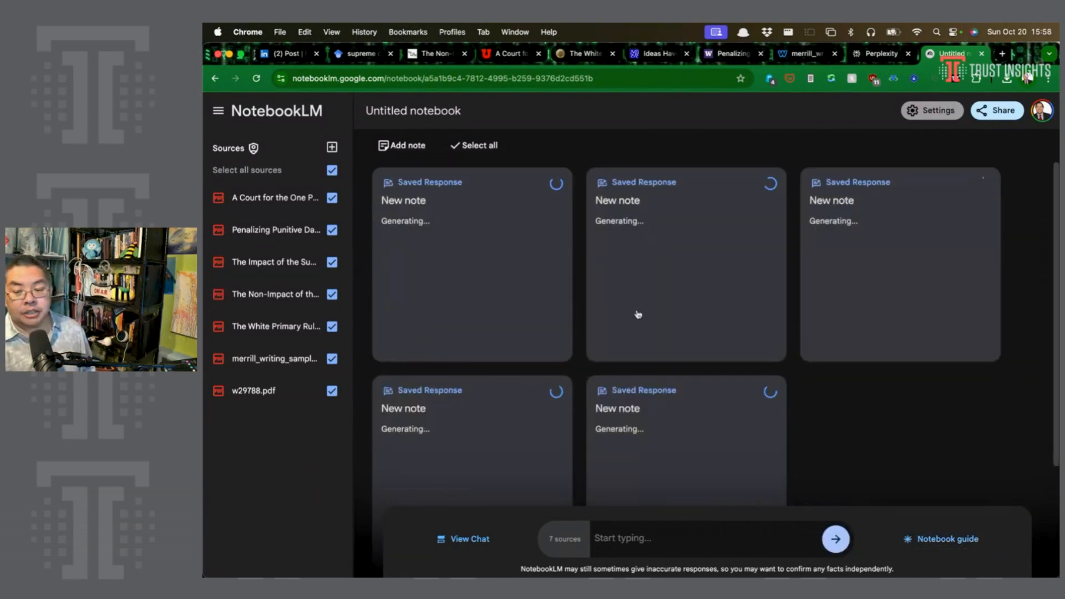
- View the generated table of contents note and close it
left_click(637, 312)
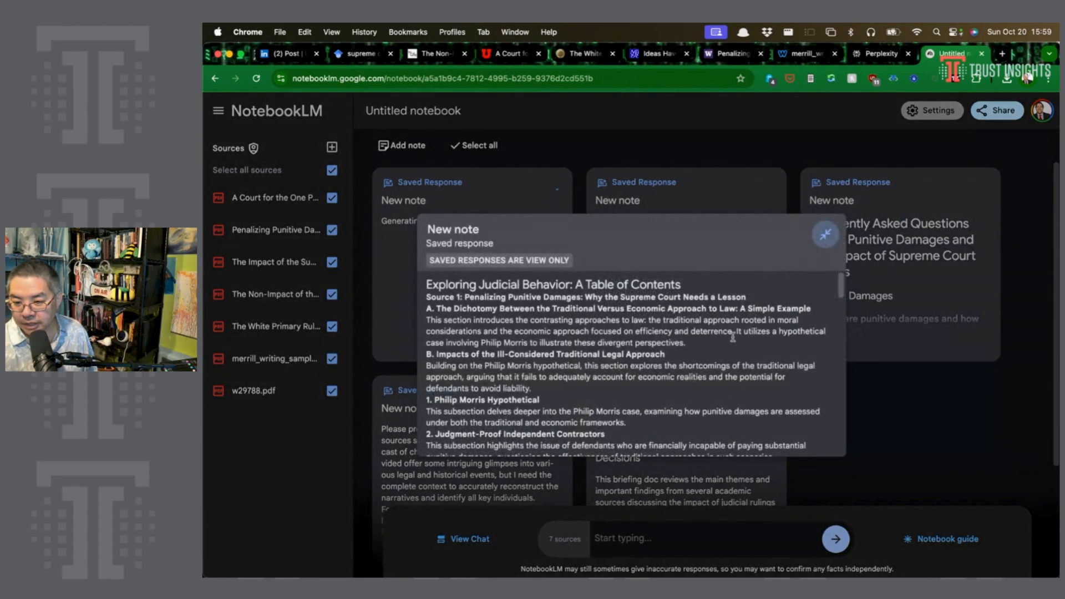
left_click(826, 234)
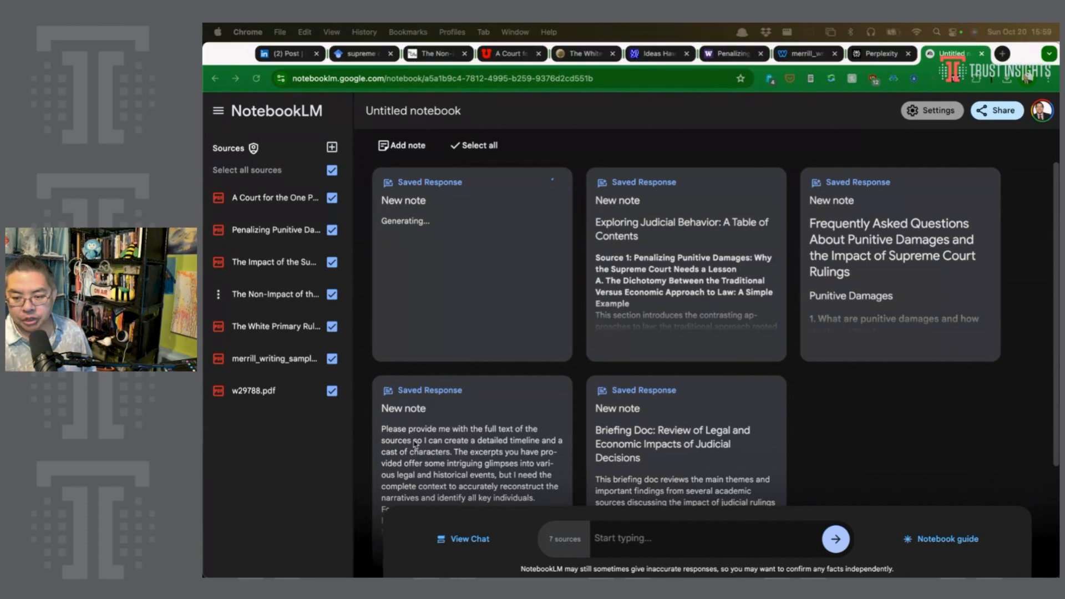
- Submit the chat prompt "Based on the information provided, summarize the economic impact of Supreme Court case rulings on the US economy."
left_click(636, 541)
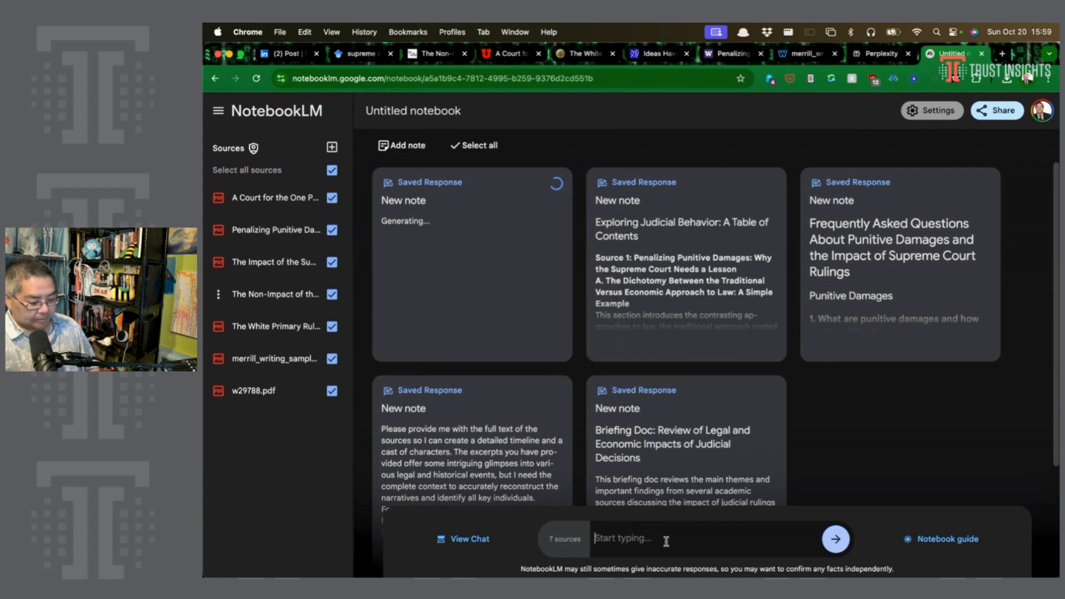
type("Based on the in")
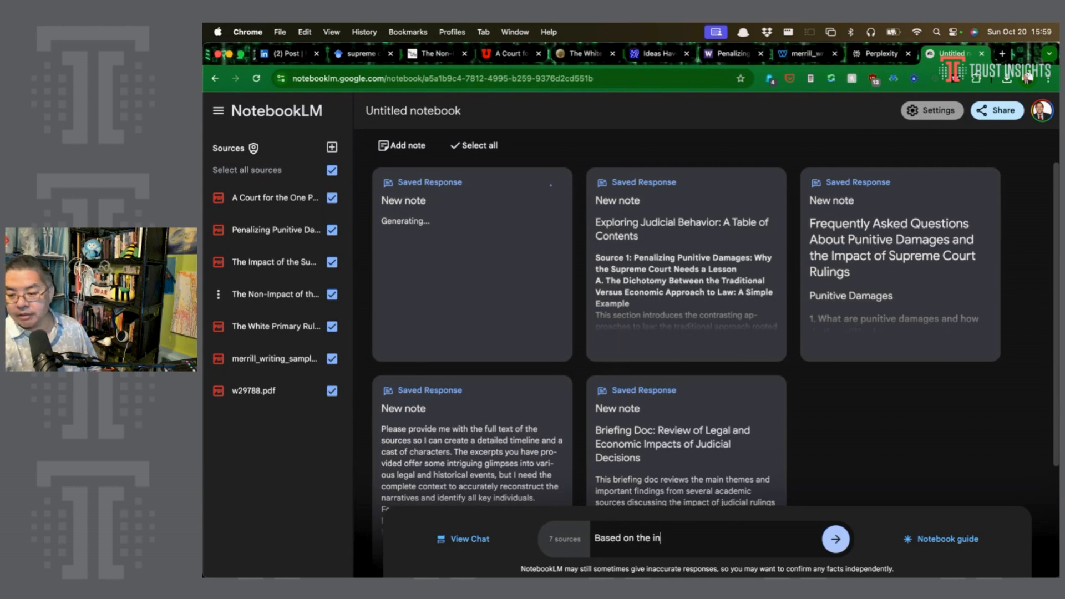
type("formation provided, summar")
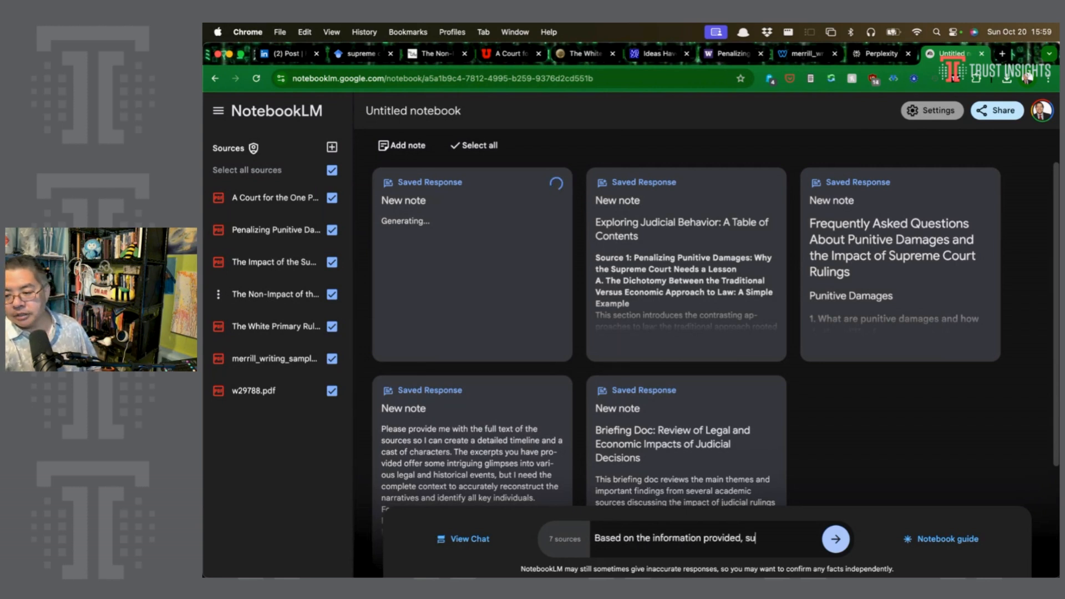
type("ize the economi")
key("BackSpace")
key("BackSpace")
type("omic impact of Supreme Court case rulings on the US economy.")
key("Return")
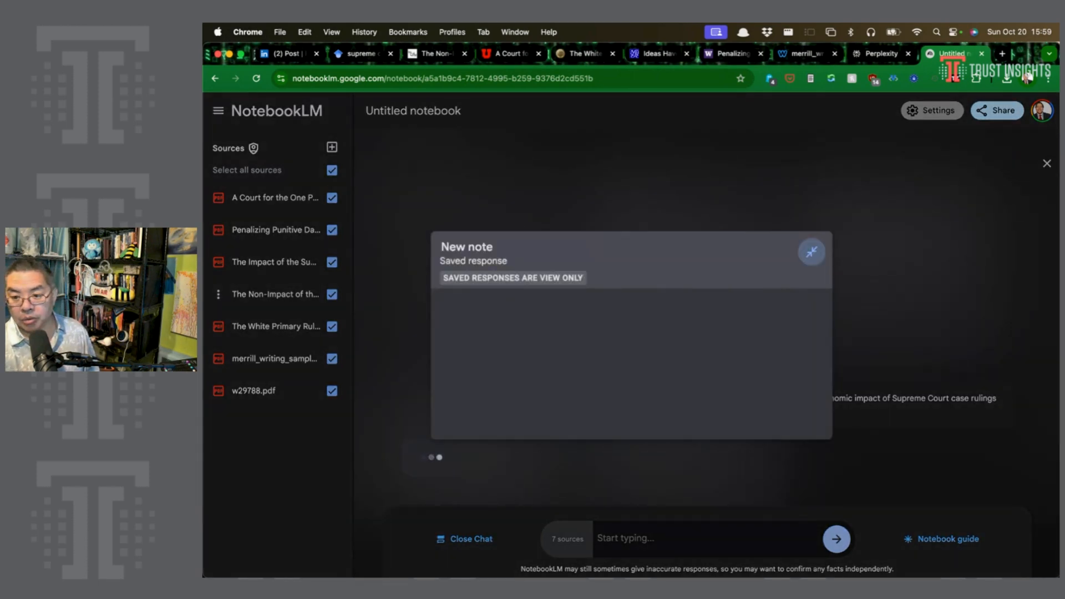
left_click(810, 252)
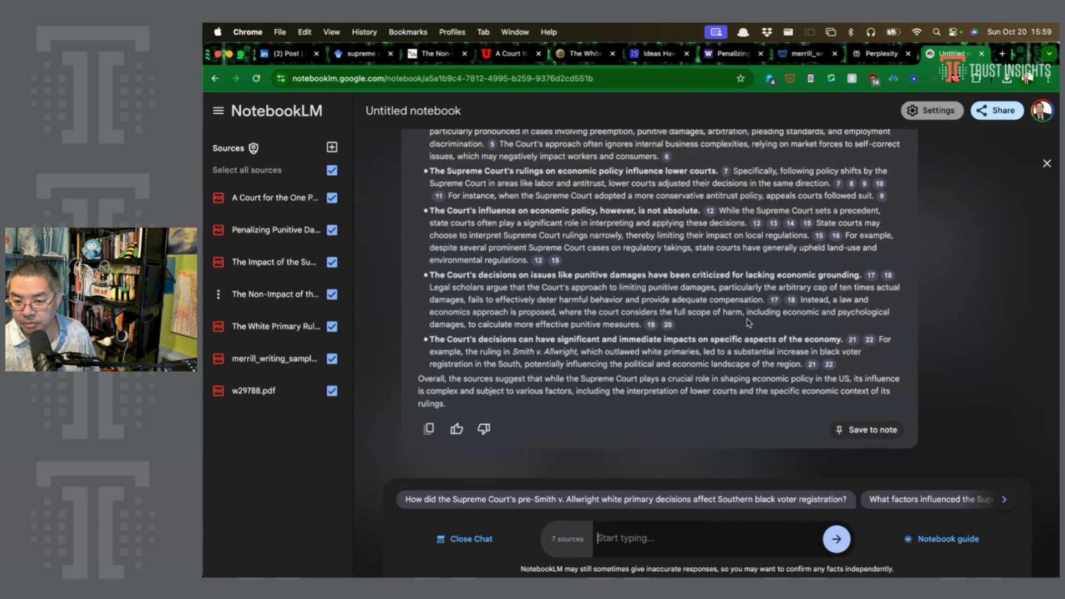
- Read through the chat answer on the impact of Supreme Court rulings on the US economy
scroll(510, 297, "up", 3)
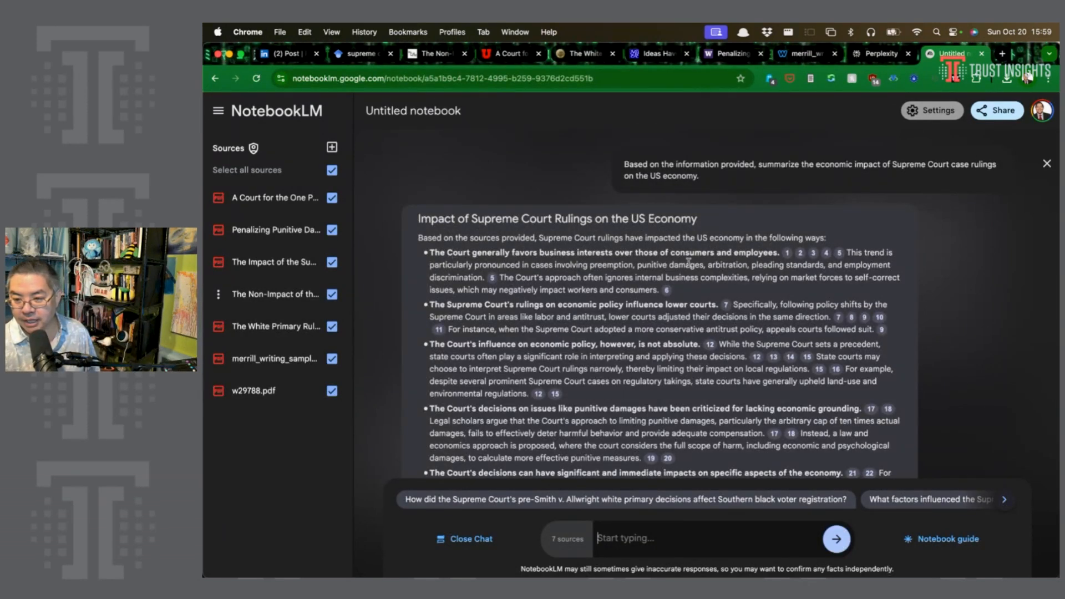
scroll(493, 265, "down", 1)
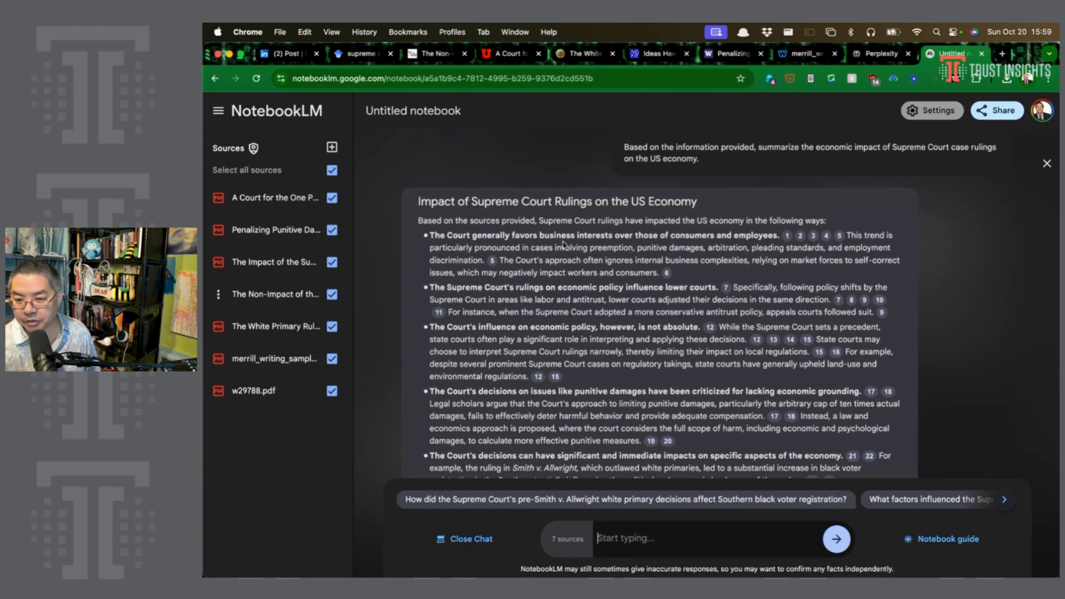
scroll(638, 247, "down", 1)
scroll(651, 245, "down", 1)
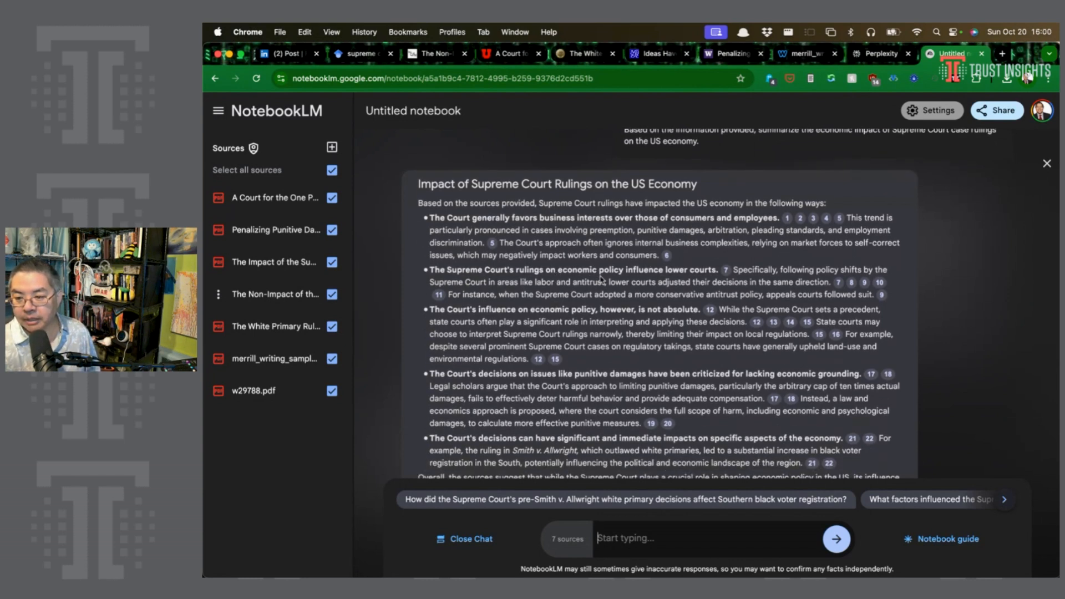
scroll(671, 277, "down", 2)
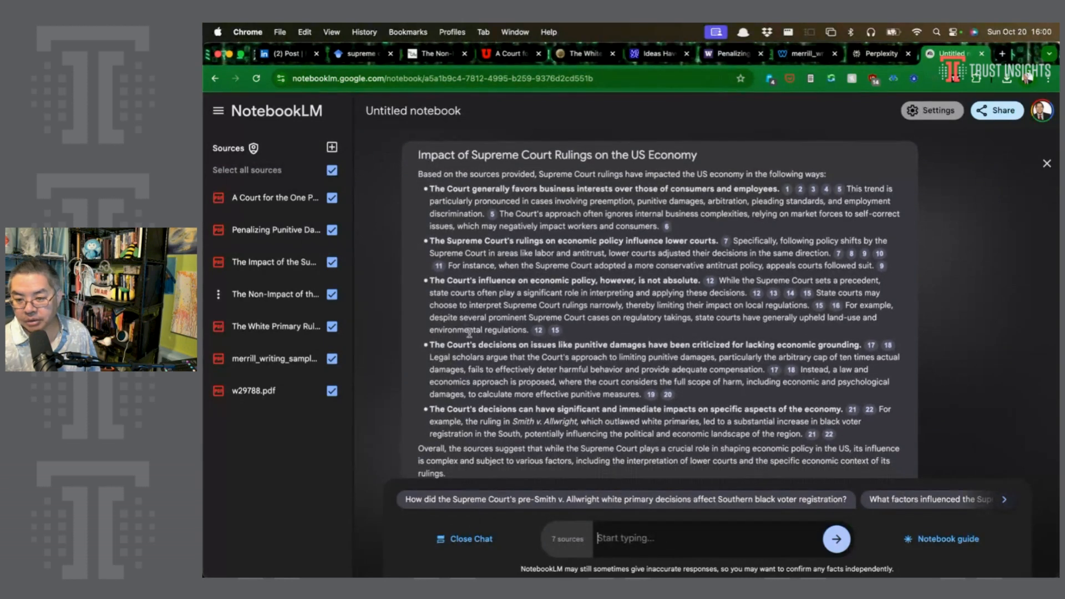
scroll(547, 294, "down", 2)
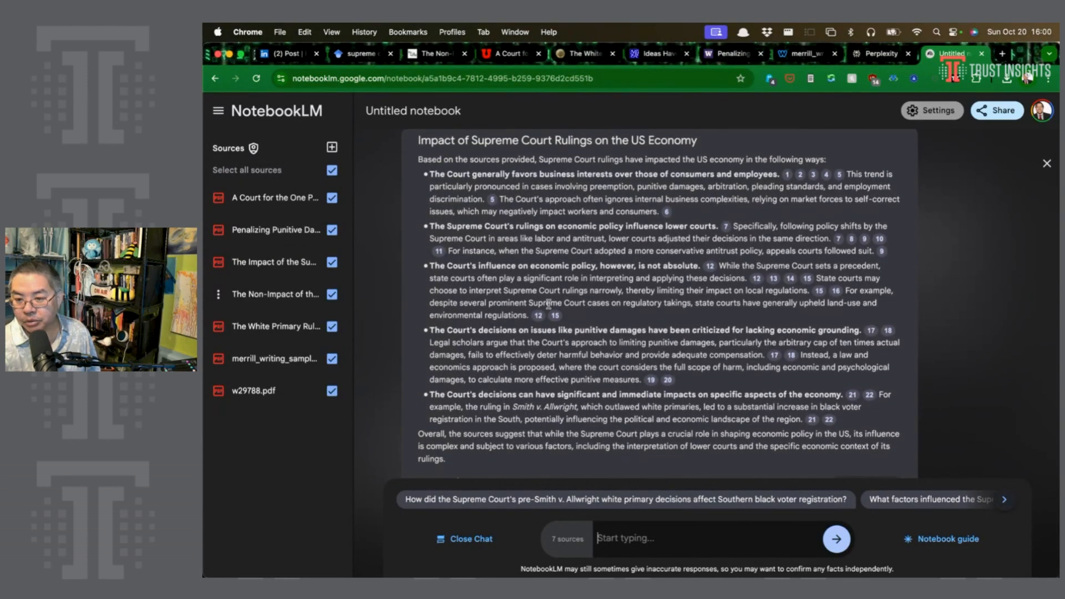
- Copy the chat answer on the impact of Supreme Court rulings and switch to the other open application
scroll(553, 322, "down", 1)
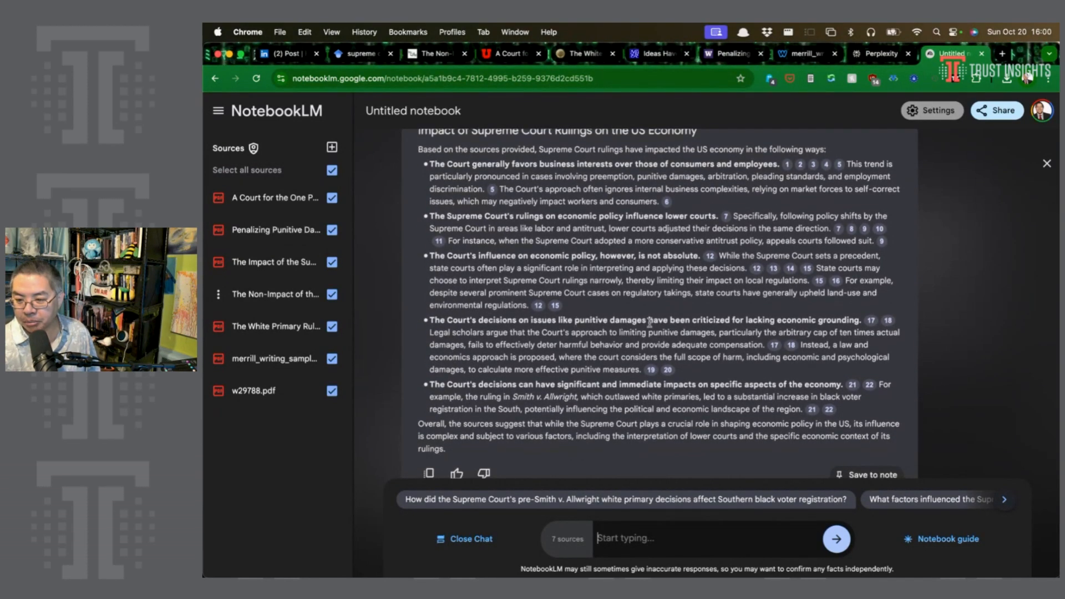
scroll(569, 299, "down", 2)
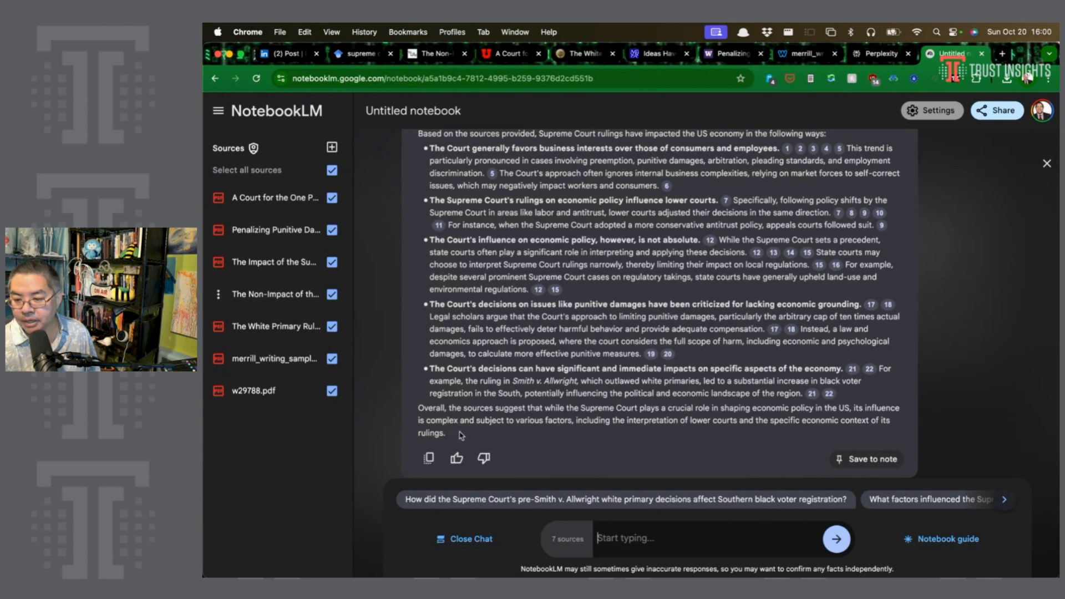
left_click(428, 458)
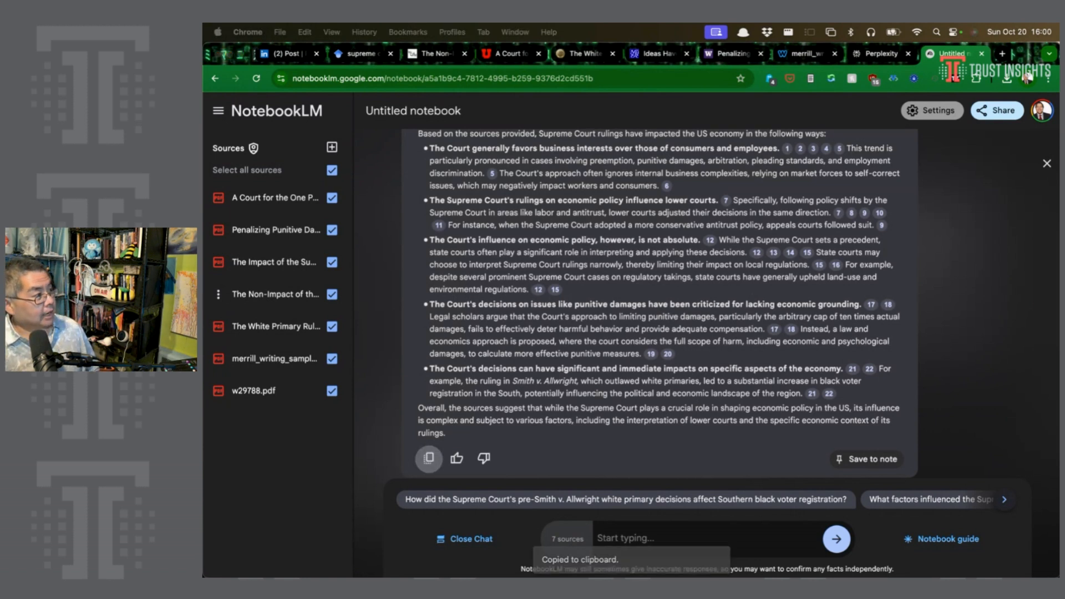
key("super+Tab")
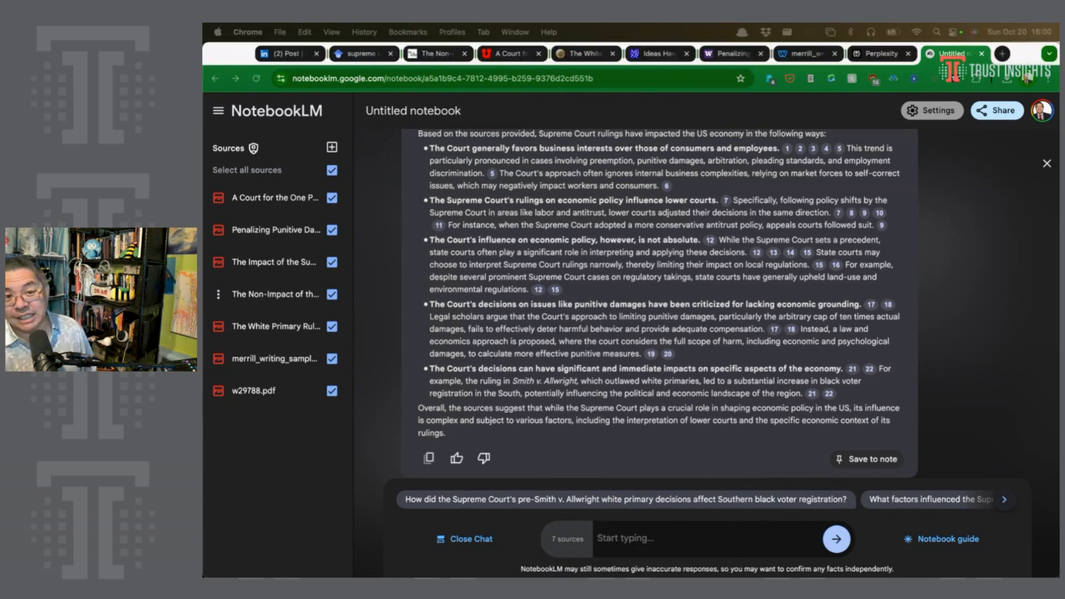
- Submit the chat prompt "Based on the information available, have Supreme Court case rulings been a net positive or net negative to the overall US economy?"
left_click(692, 543)
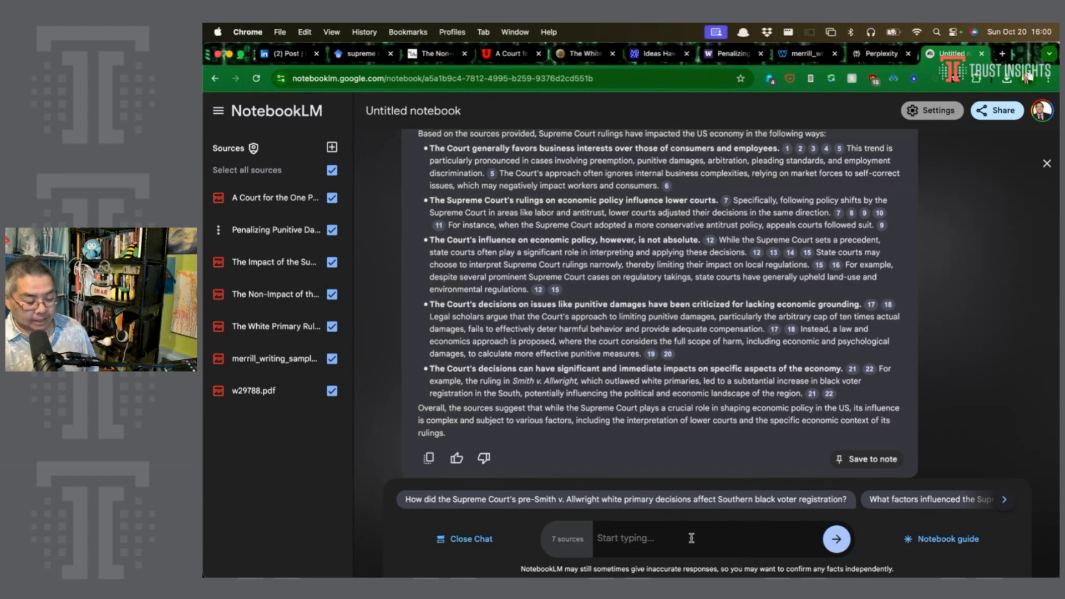
type("Based on ")
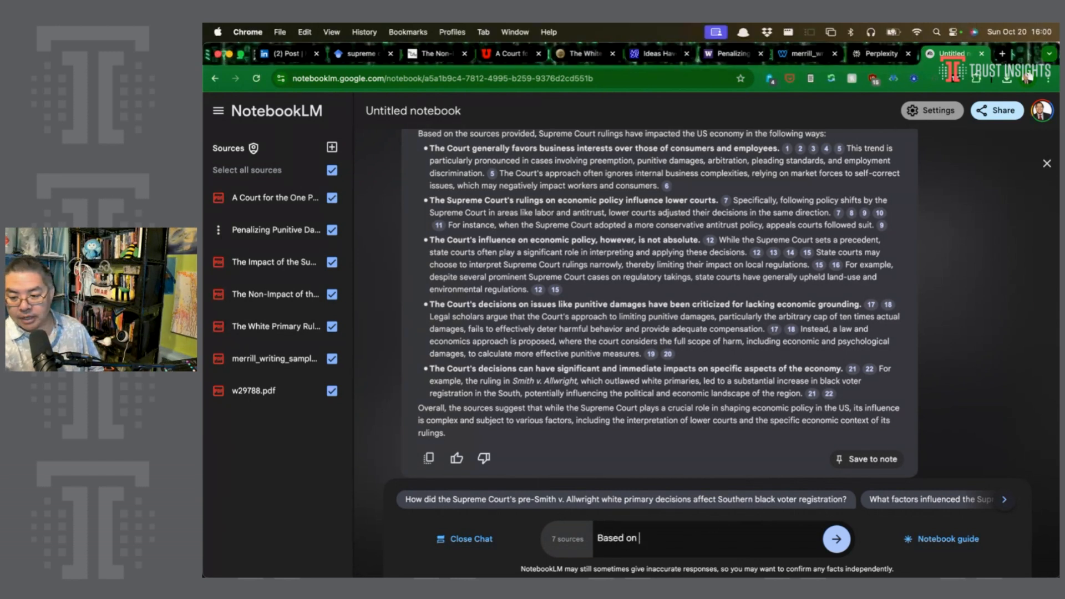
type("the information available, have")
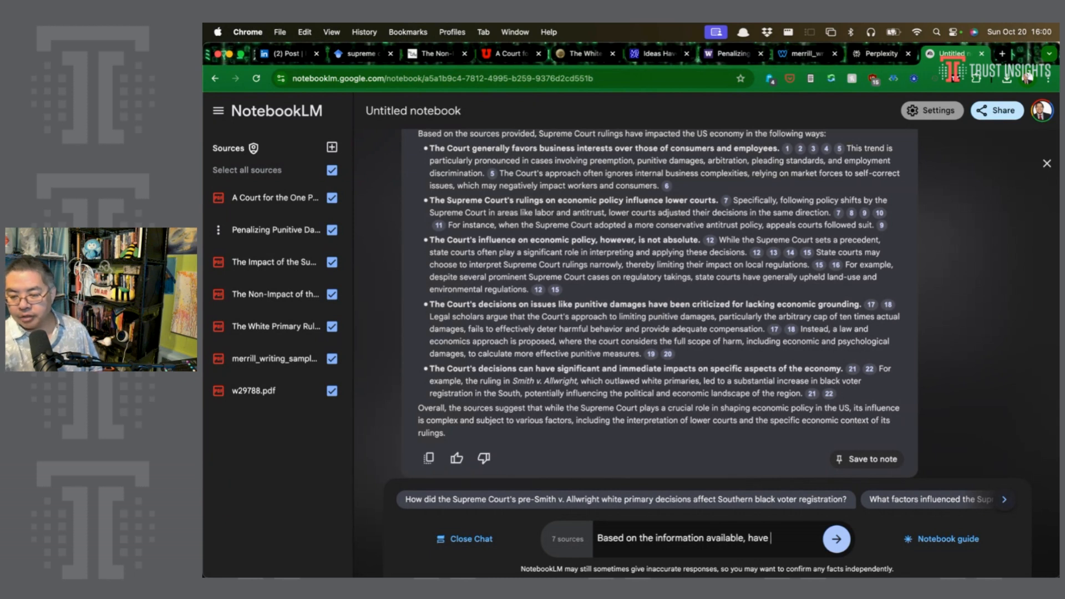
type(" Supreme Court case rulings been a net pos")
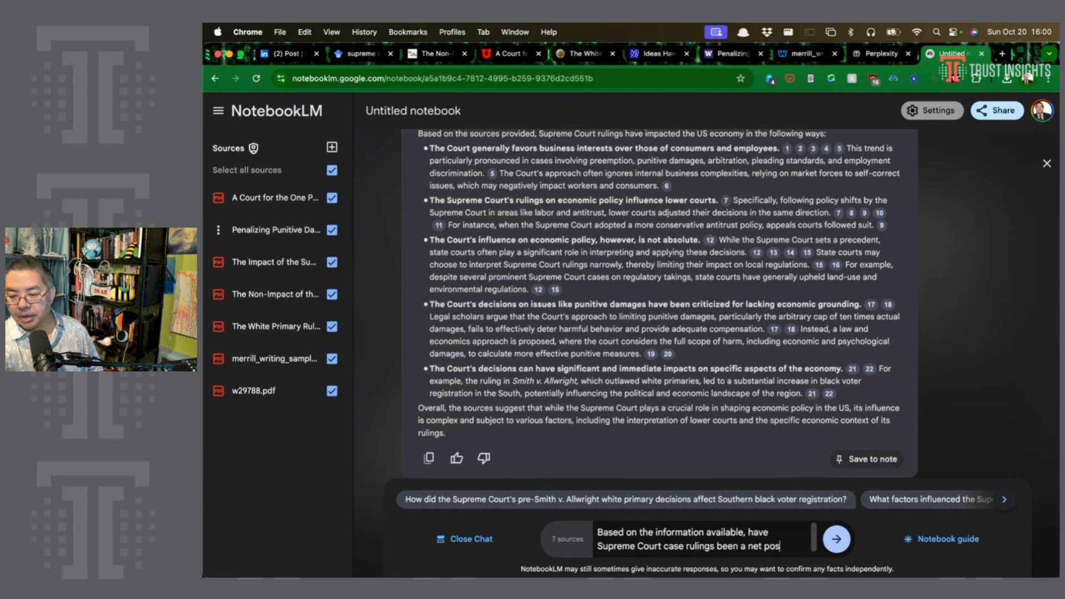
type("itievve ")
type("or net negative to the oe")
key("BackSpace")
type("verall US economy?")
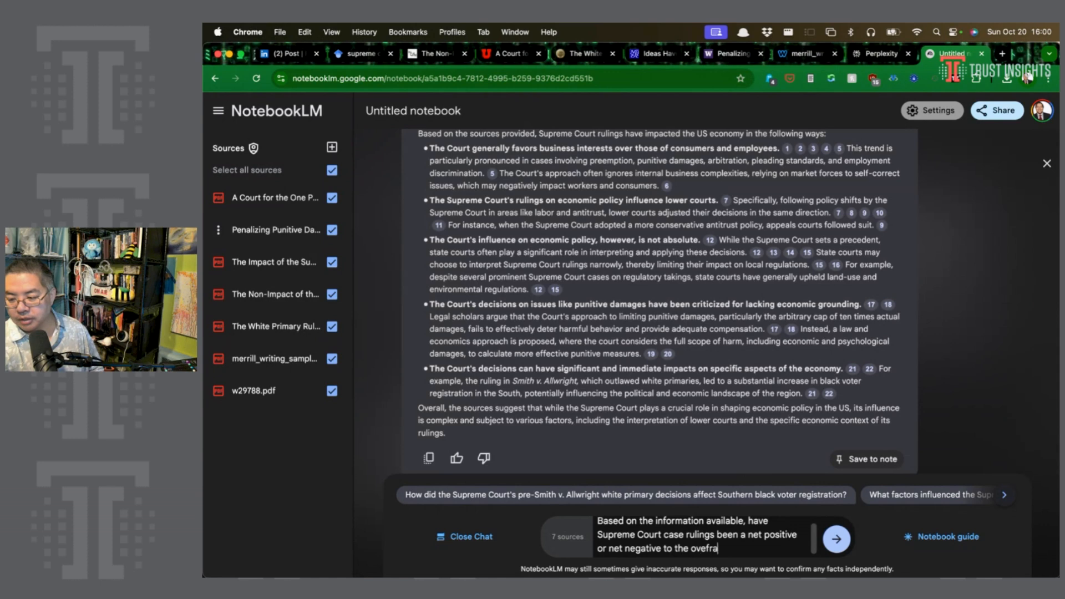
key("Return")
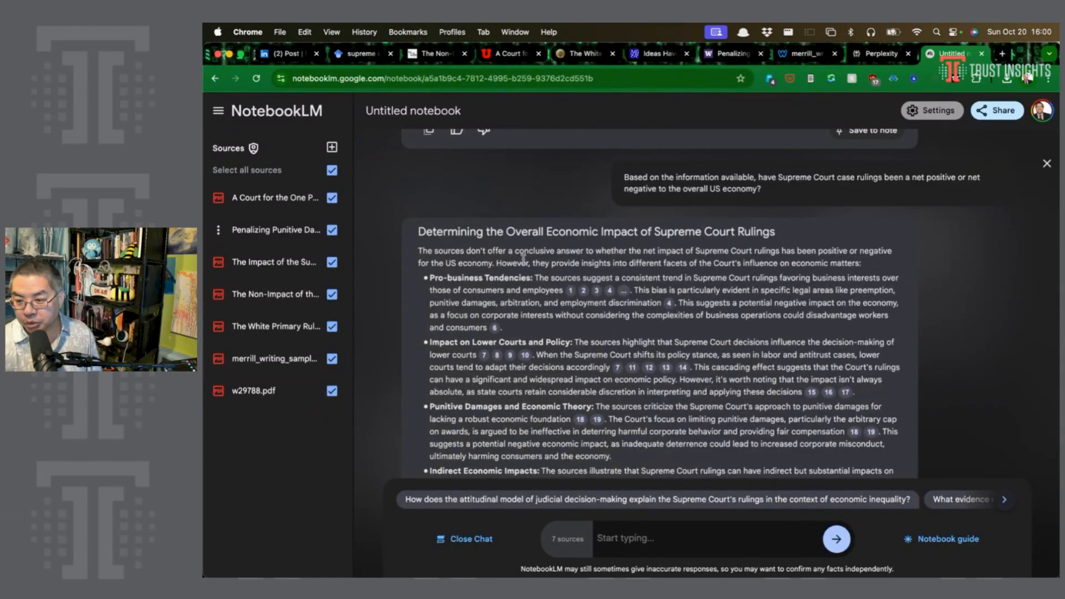
- Copy the chat answer on the overall economic impact of the rulings, switching to the other open application and back
scroll(569, 265, "down", 1)
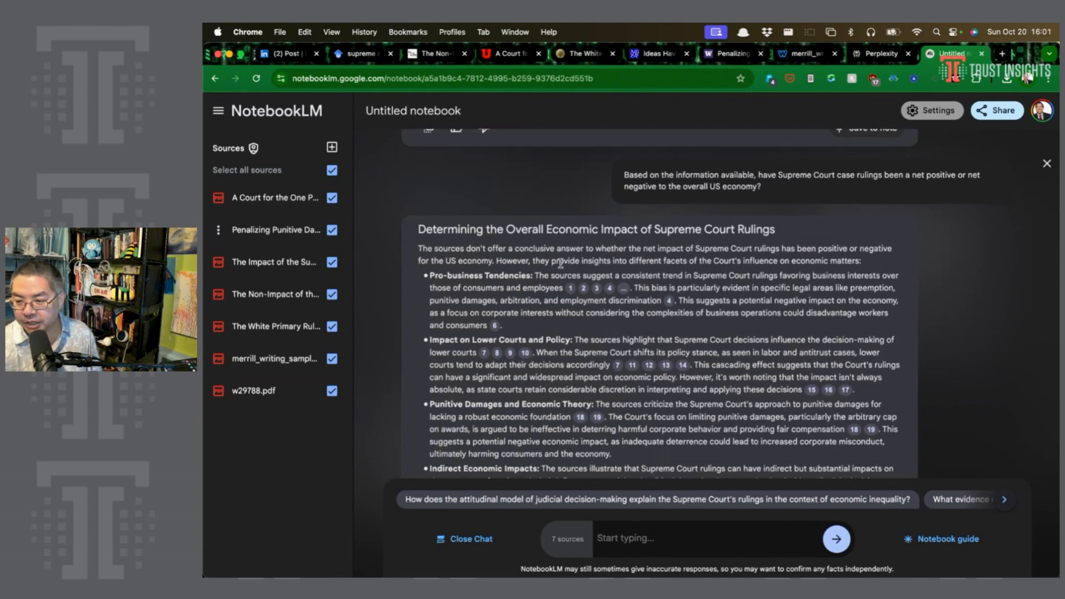
scroll(543, 289, "down", 3)
scroll(618, 301, "down", 10)
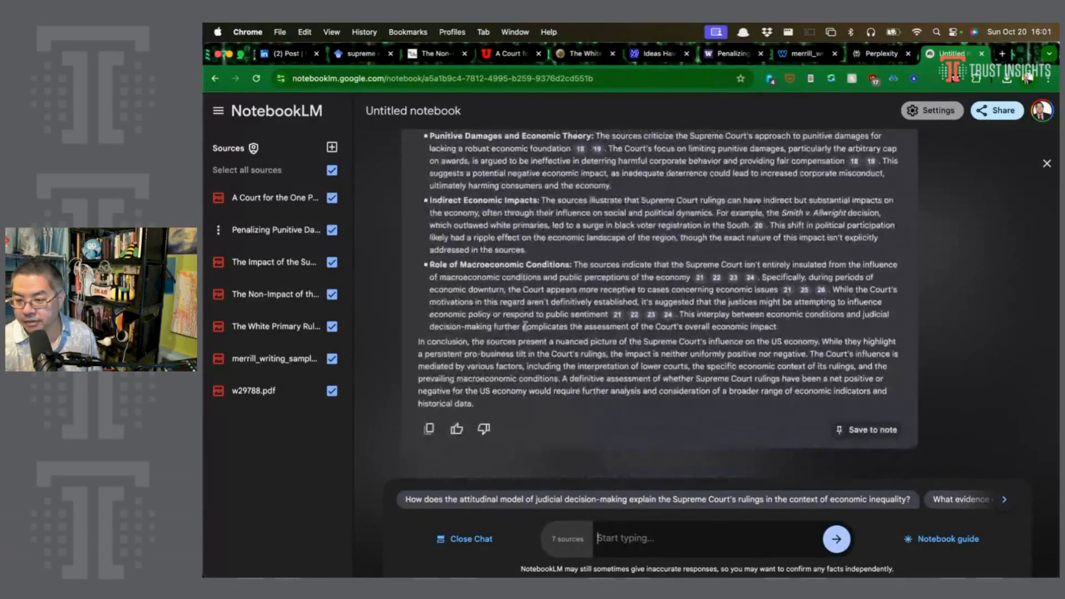
left_click(429, 429)
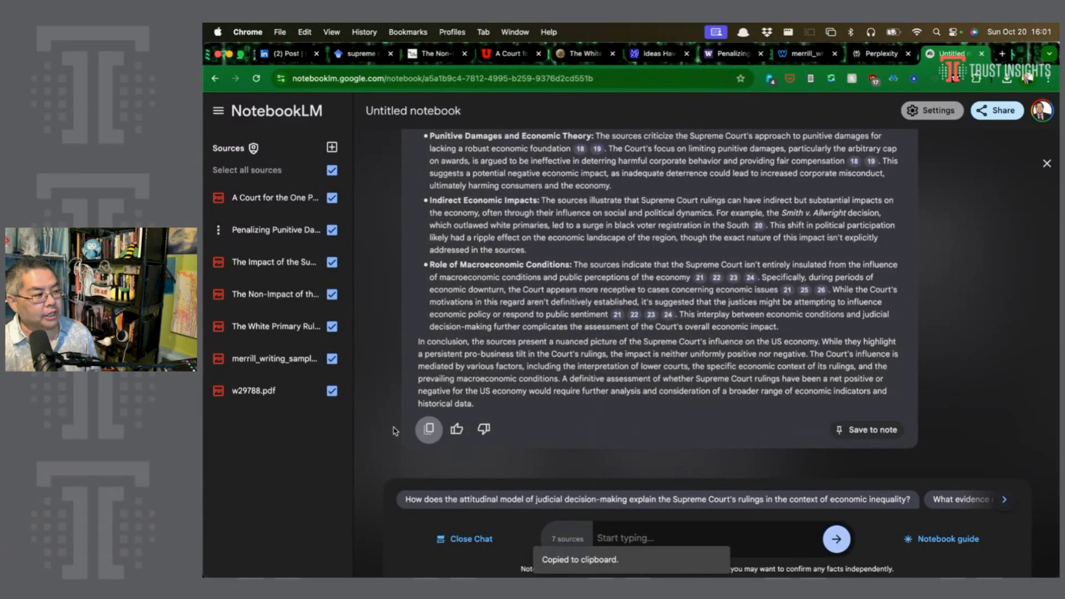
key("super+Tab")
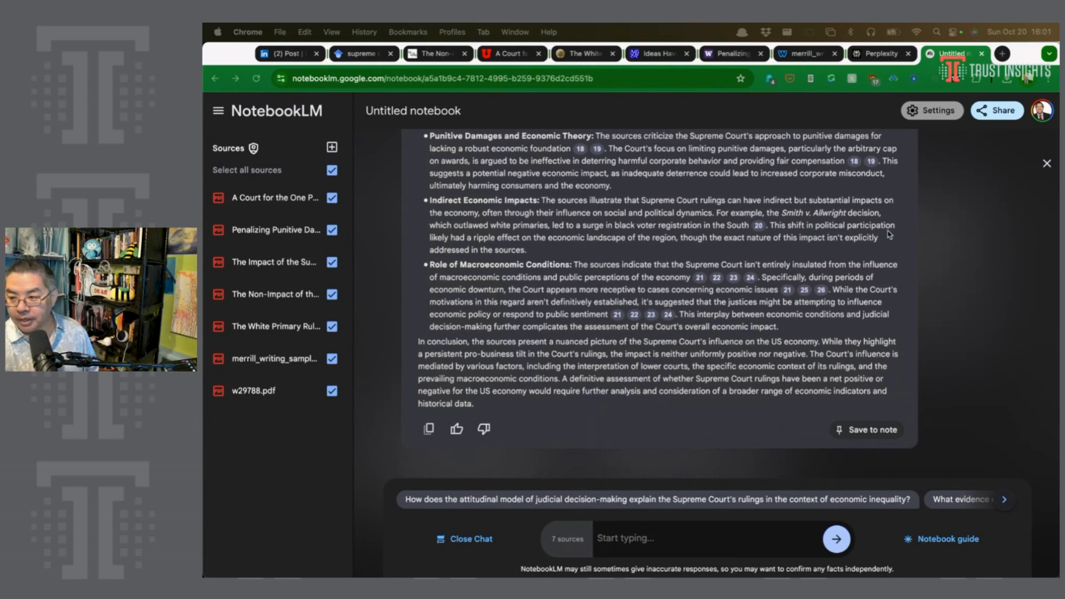
key("super+Tab")
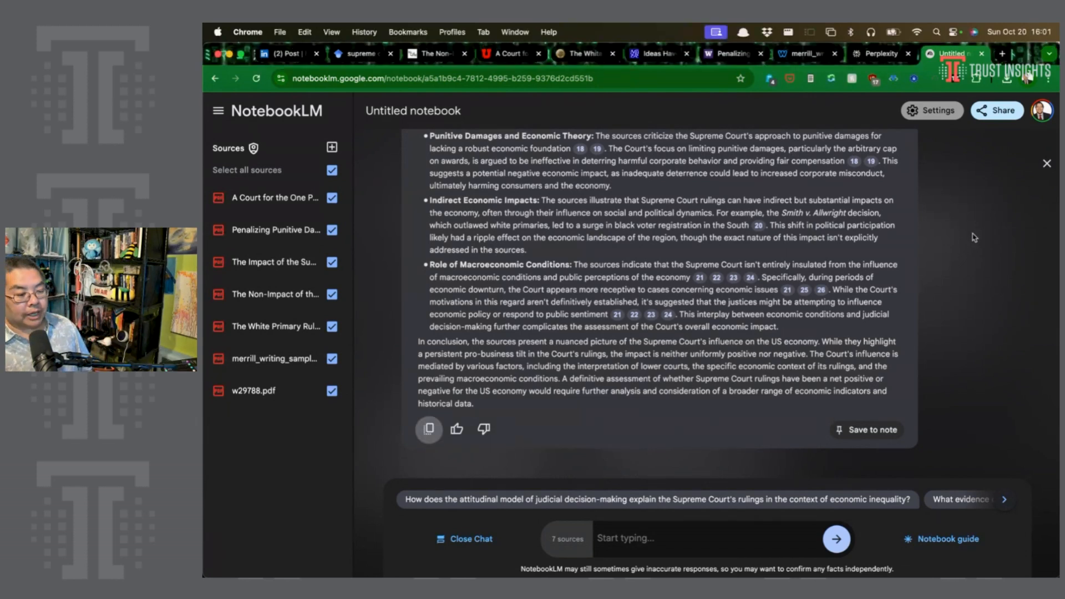
key("super+Tab")
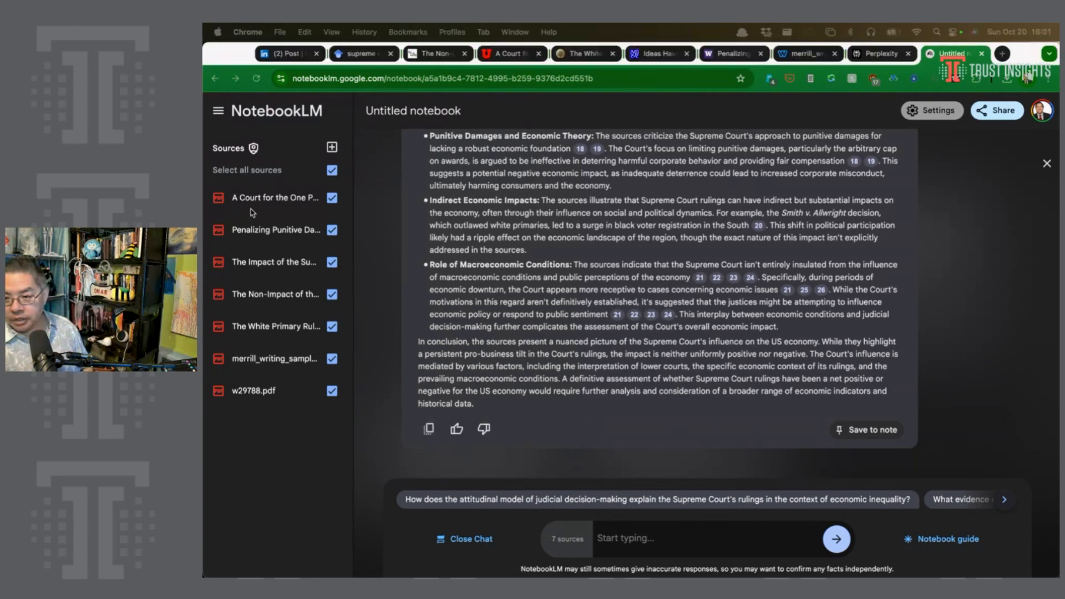
key("super+Tab")
- Open Google AI Studio at aistudio.google.com/app/ in a new browser tab
key("super+t")
type("aistudio.google.com/app/")
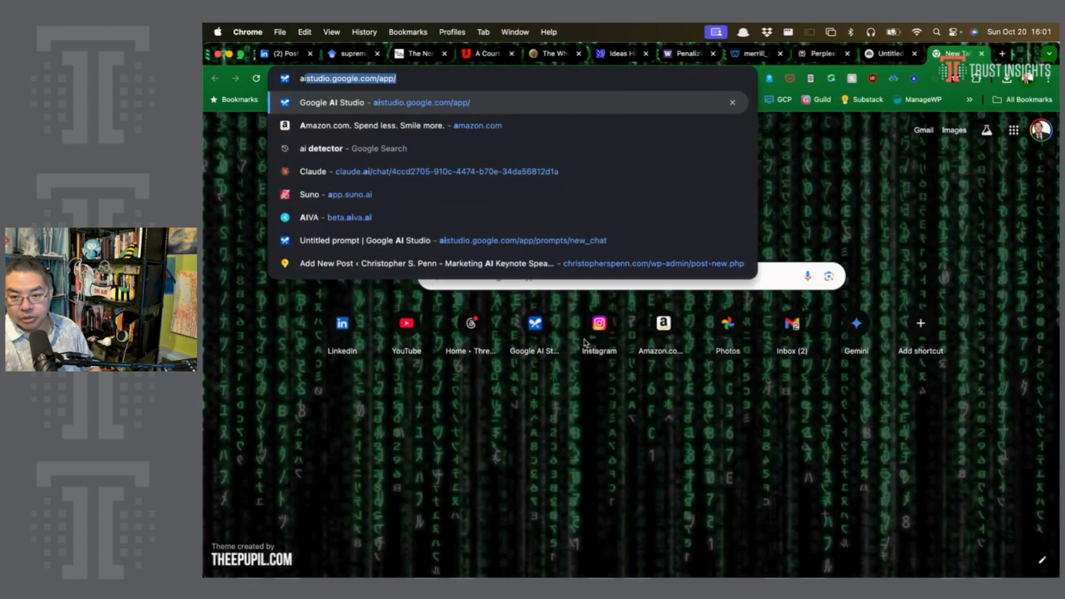
key("Return")
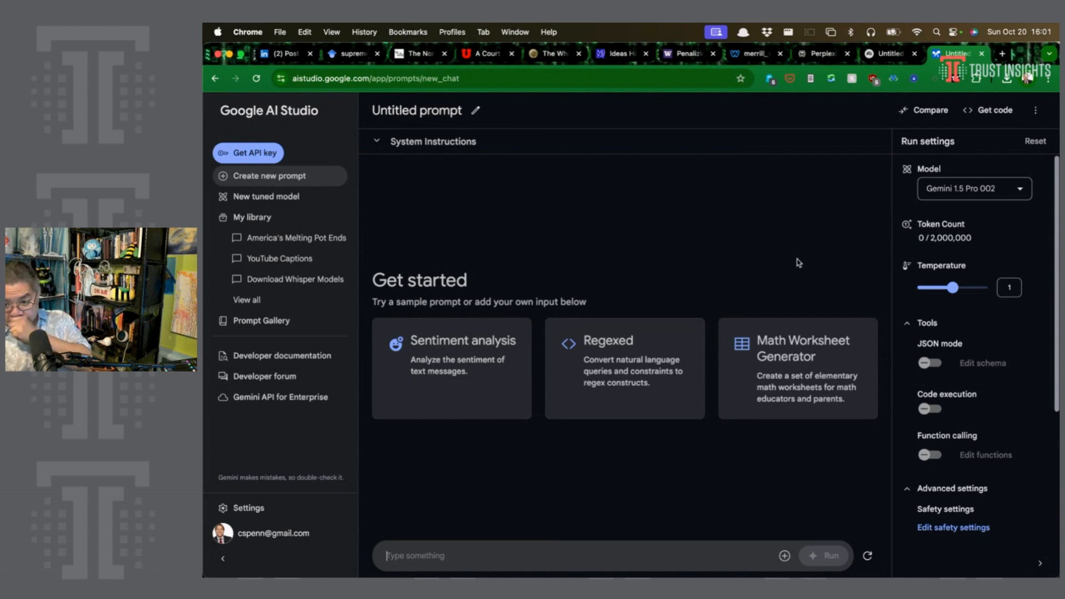
- Set the output length to 8192 in the run settings and collapse both the navigation sidebar and the run settings
left_click(222, 558)
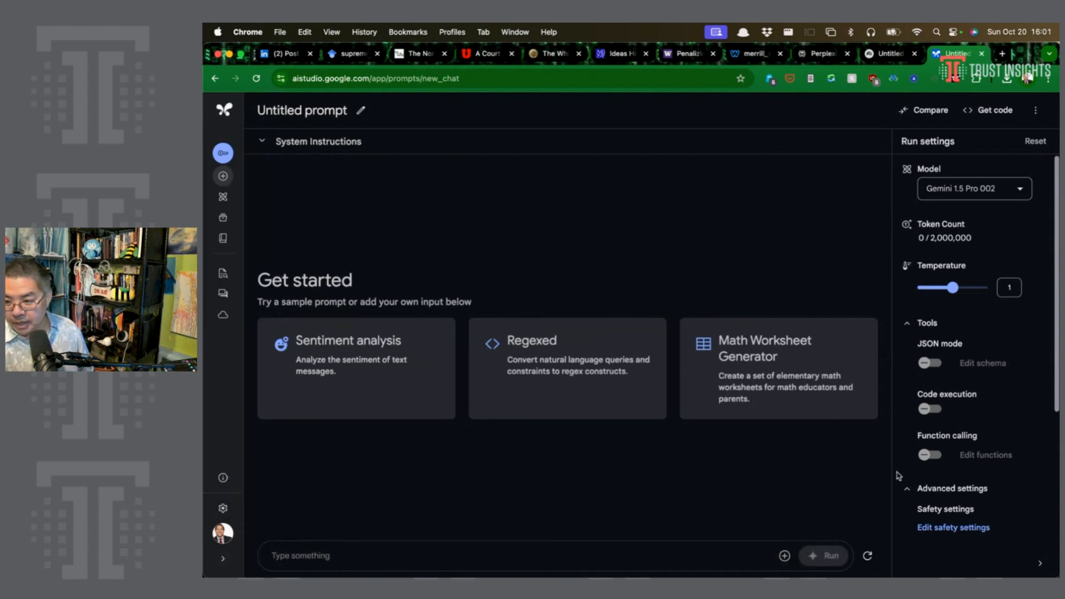
scroll(991, 496, "down", 4)
double_click(937, 415)
type("16384")
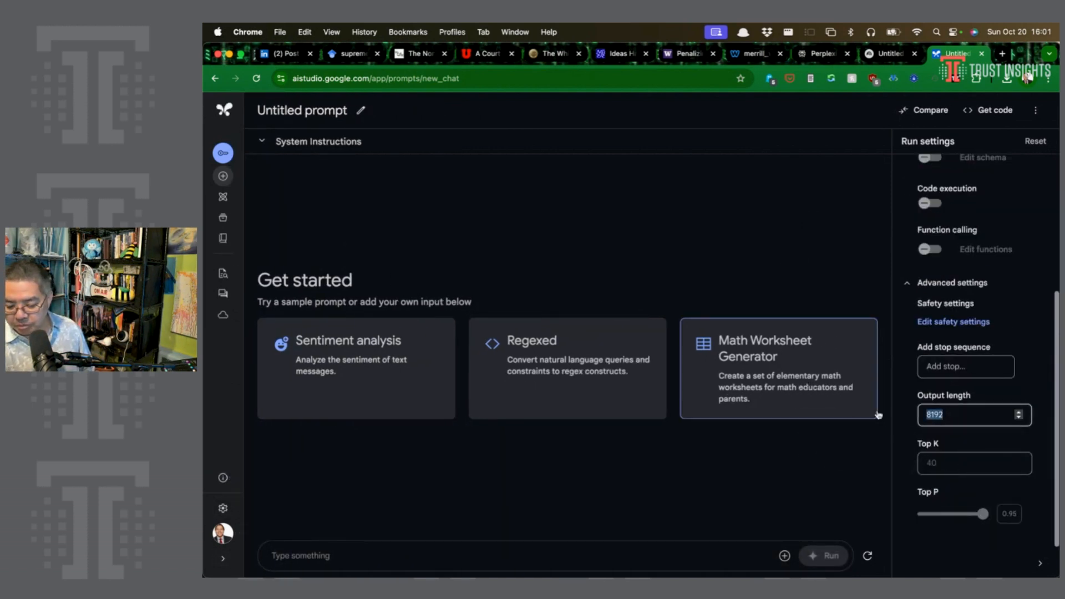
left_click(1040, 562)
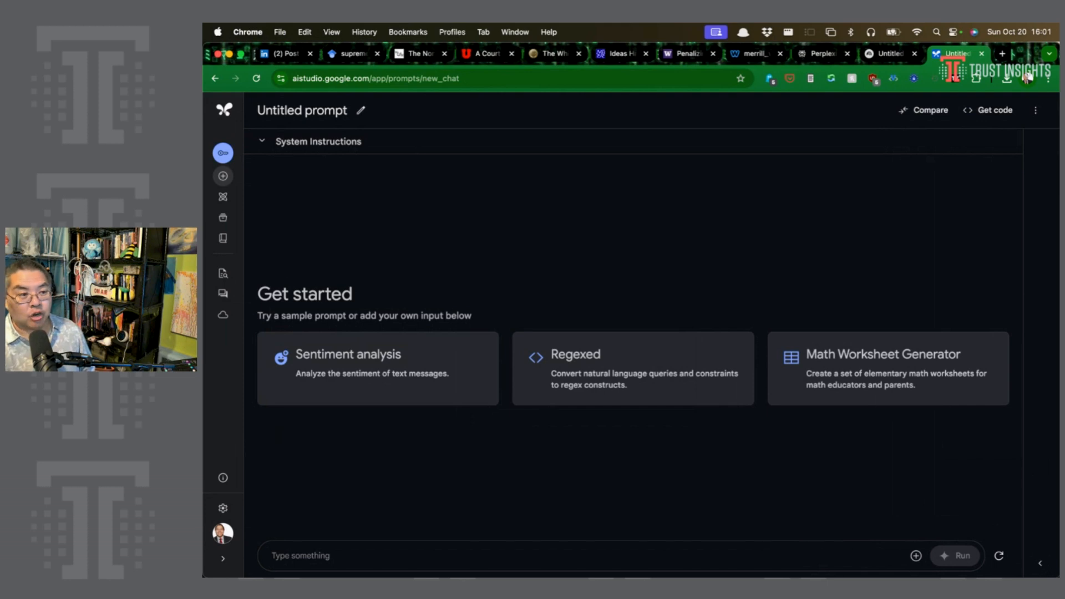
- Draft prompt "Today, we're going to be writing a position paper on the impact of the US Supreme Court on the US economy. Here is some background information."
left_click(456, 558)
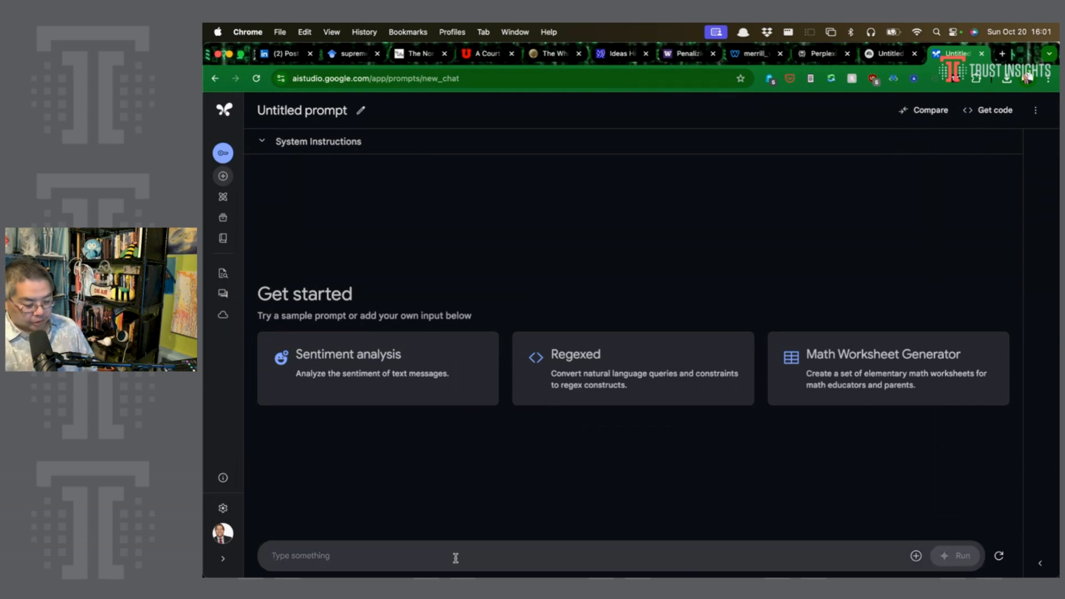
type("Today, we're going ")
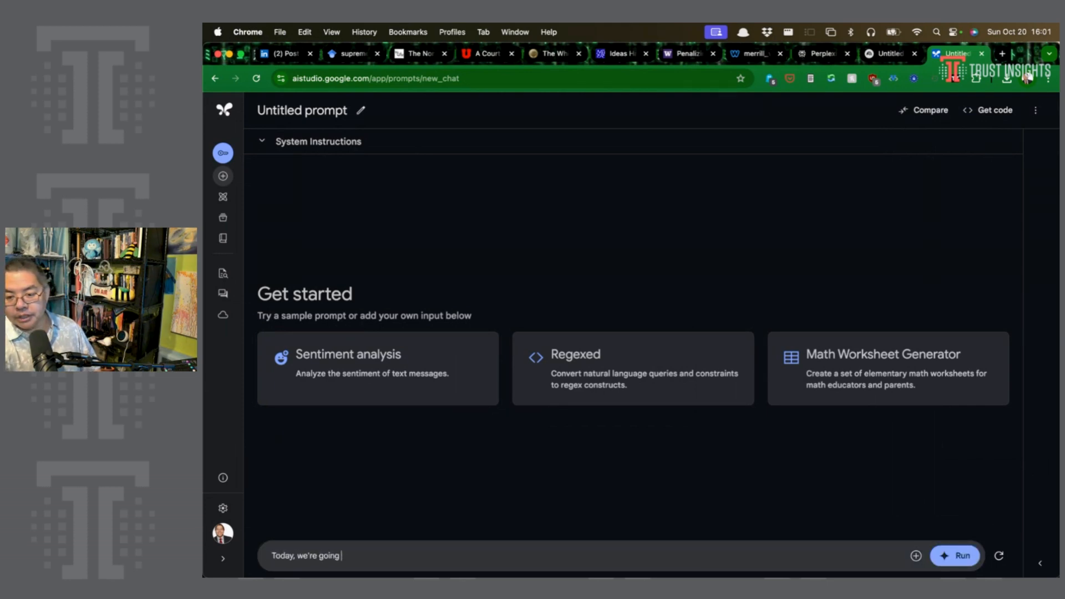
type("to be writing a po")
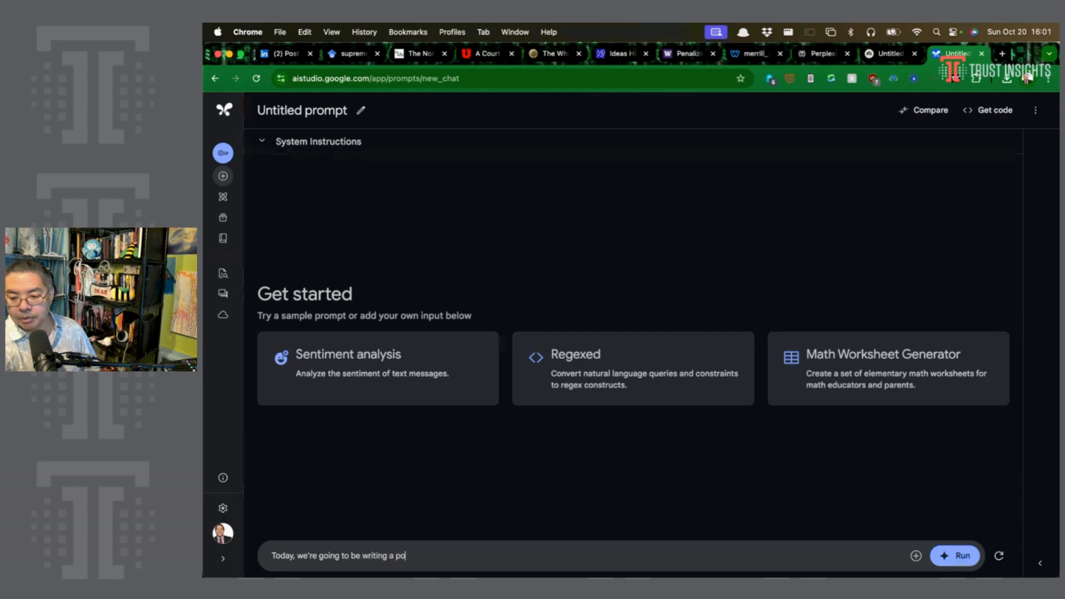
type("sition paper on the impact of the US Supreme Court")
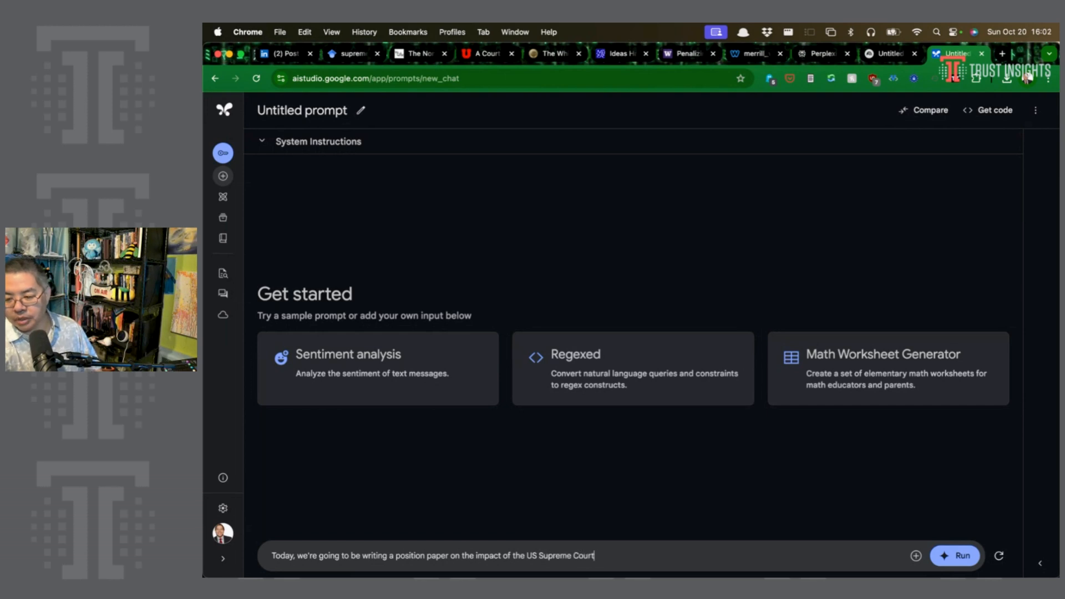
type("economy. Here is some background info")
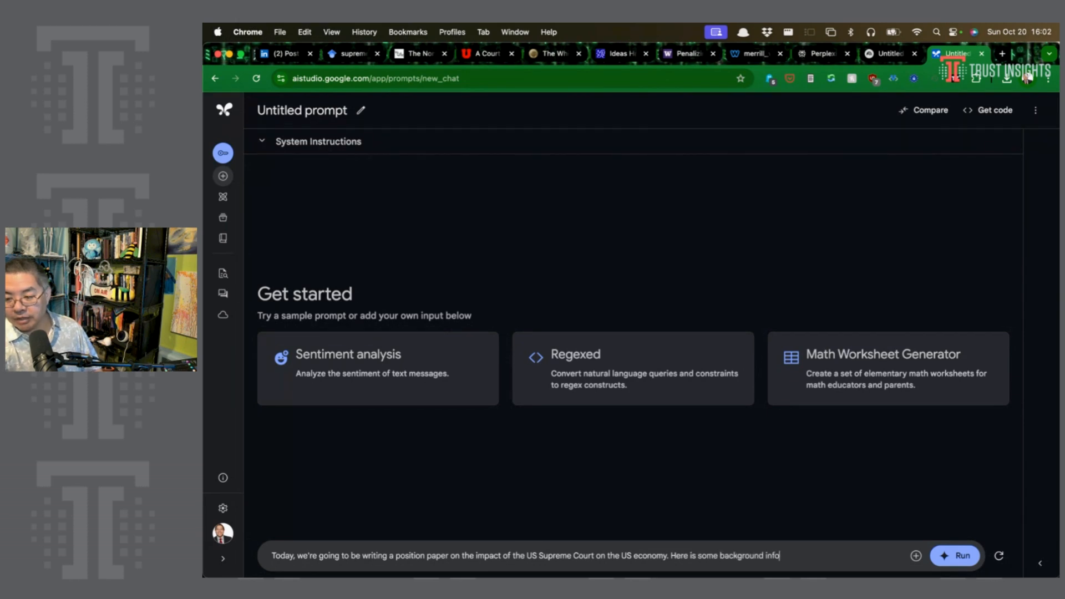
type("rmation.")
key("Return")
- Paste the collected NotebookLM answers below the prompt text as background information and run the prompt
key("super+Tab")
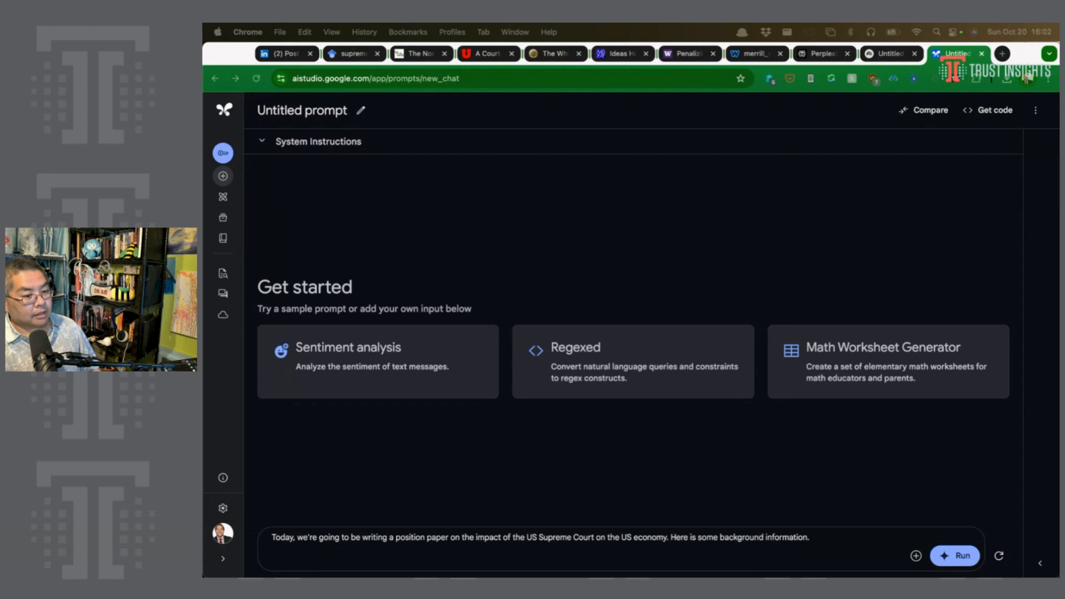
left_click(459, 543)
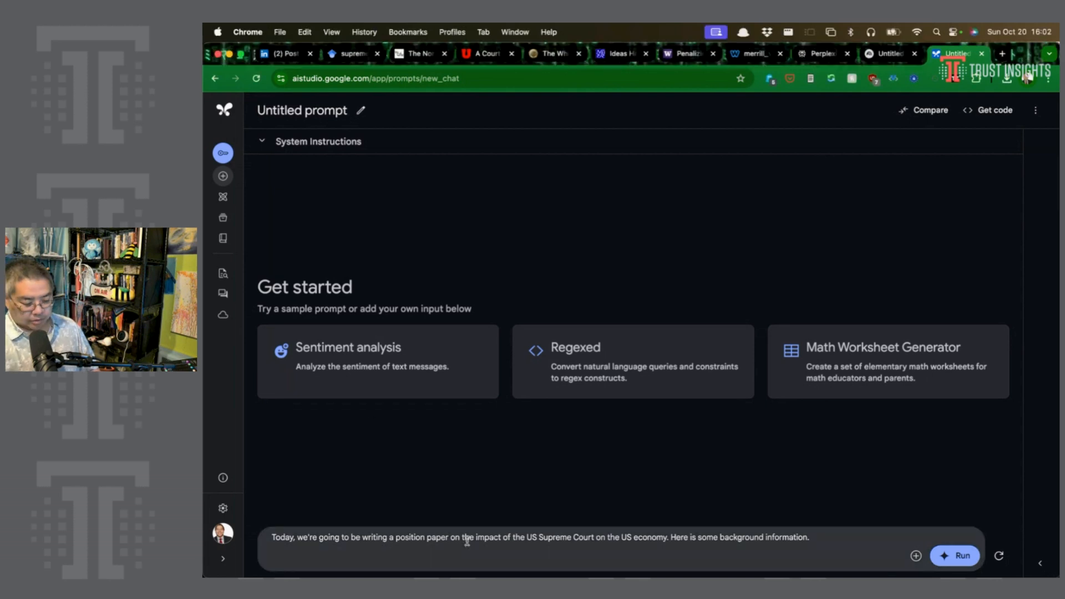
key("super+v")
key("super+Return")
- Submit the prompt "Here are some source documents." with the seven source papers attached
type("Here")
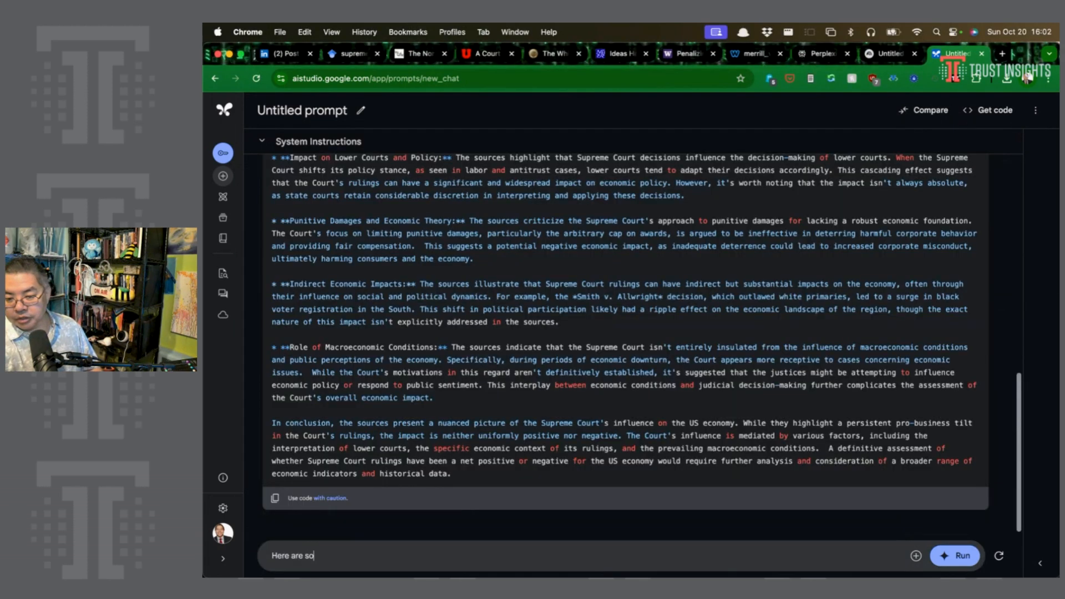
type(" are some source documents.")
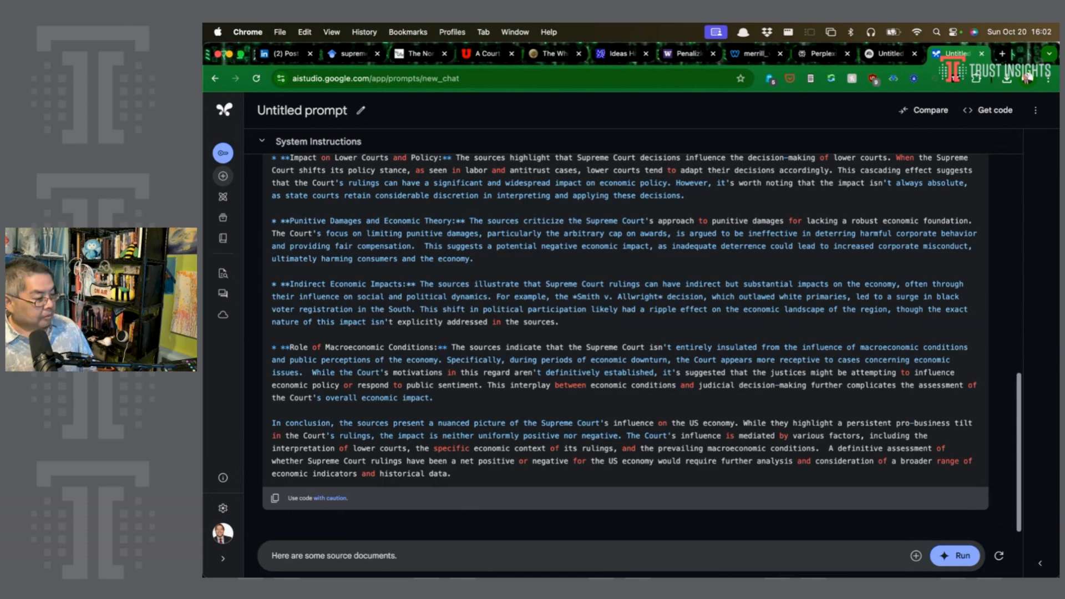
key("super+Tab")
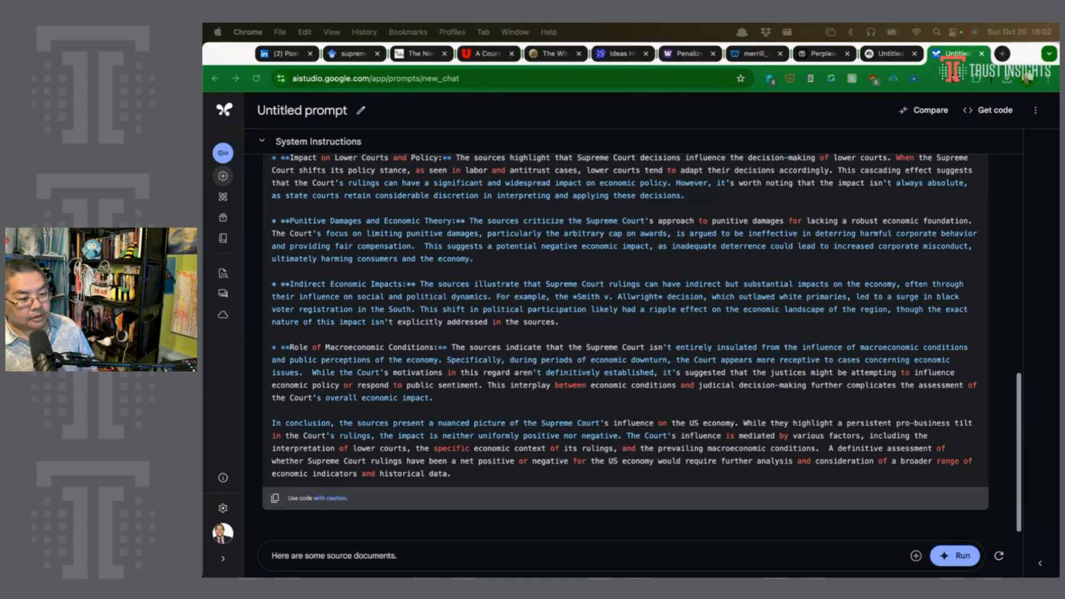
left_click_drag(388, 383, 577, 553)
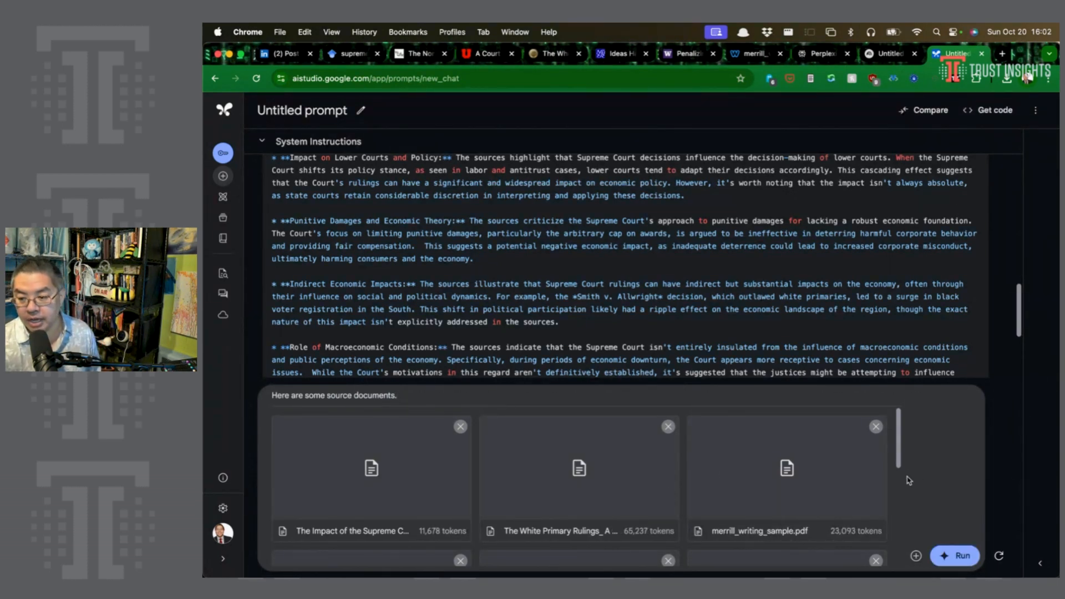
scroll(919, 480, "down", 5)
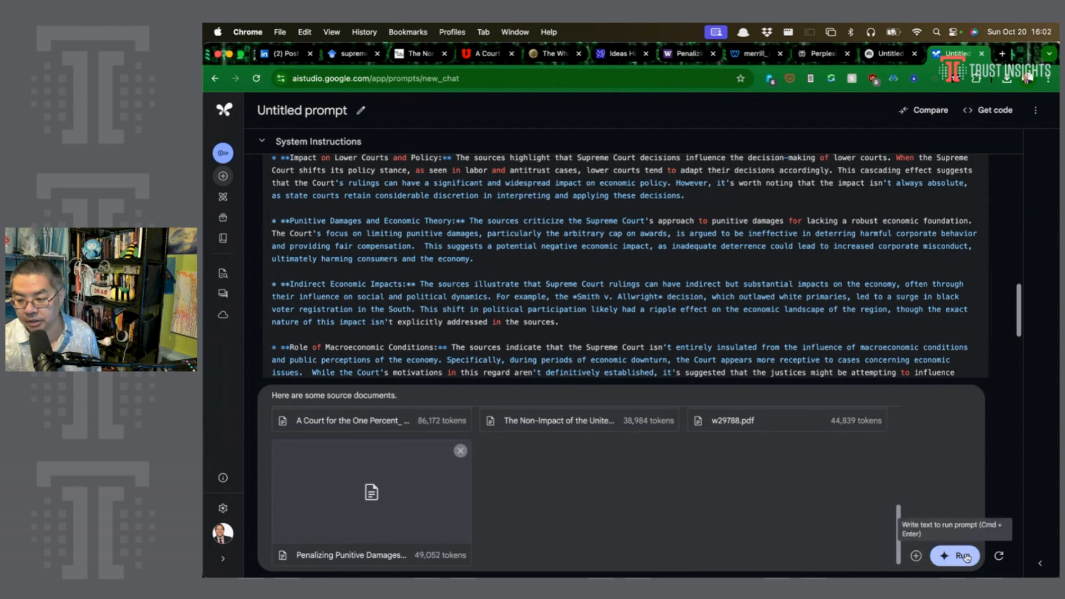
left_click(943, 552)
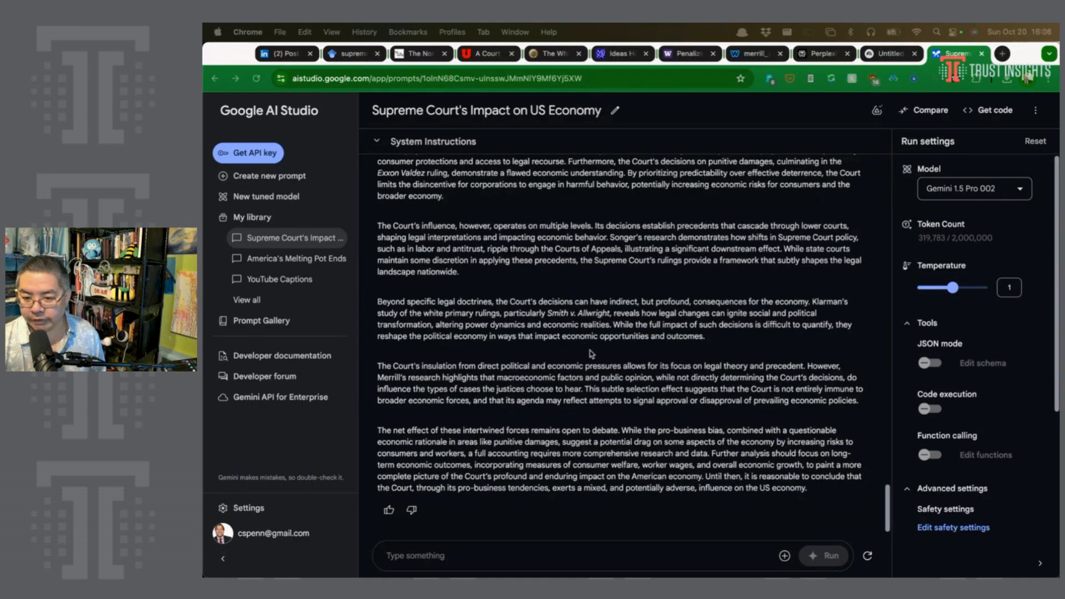
- Run a prompt proposing that the Supreme Court is a net negative on the US economy and asking for potential suggestions for the paper
scroll(591, 353, "up", 10)
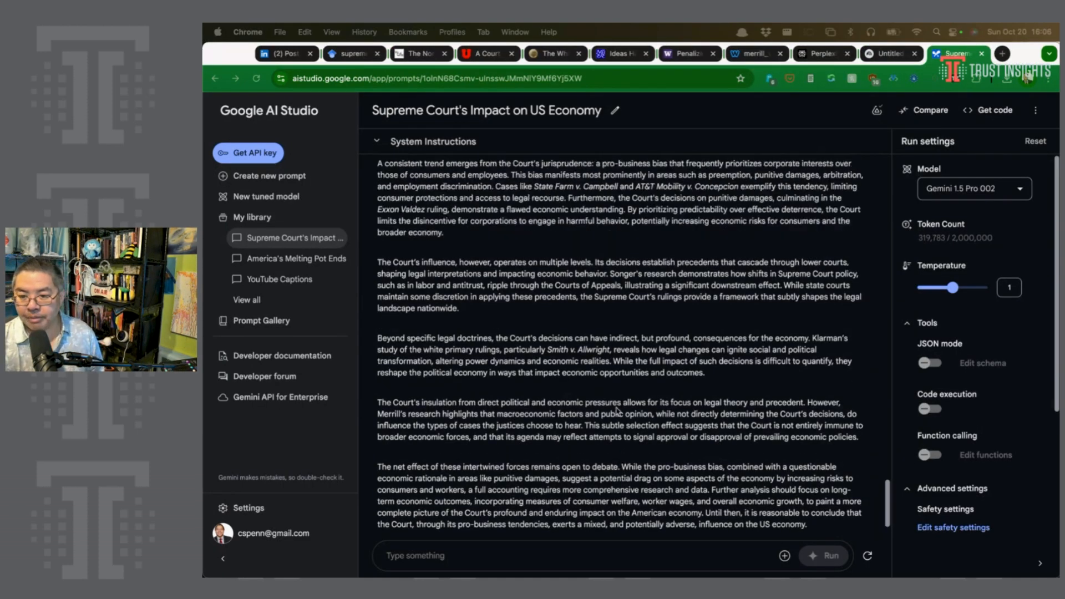
scroll(576, 361, "down", 6)
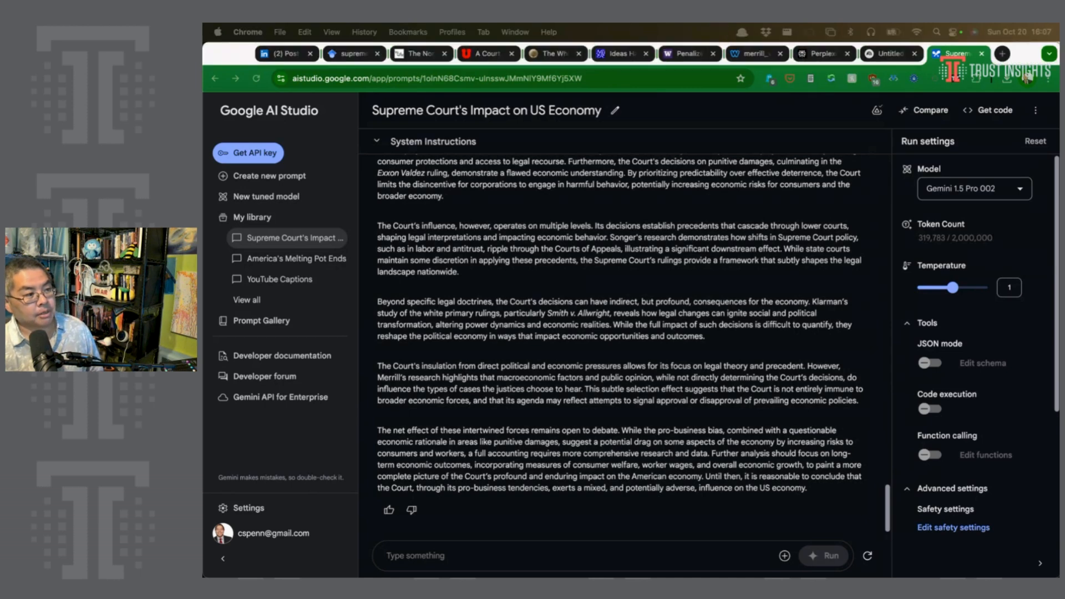
left_click(593, 559)
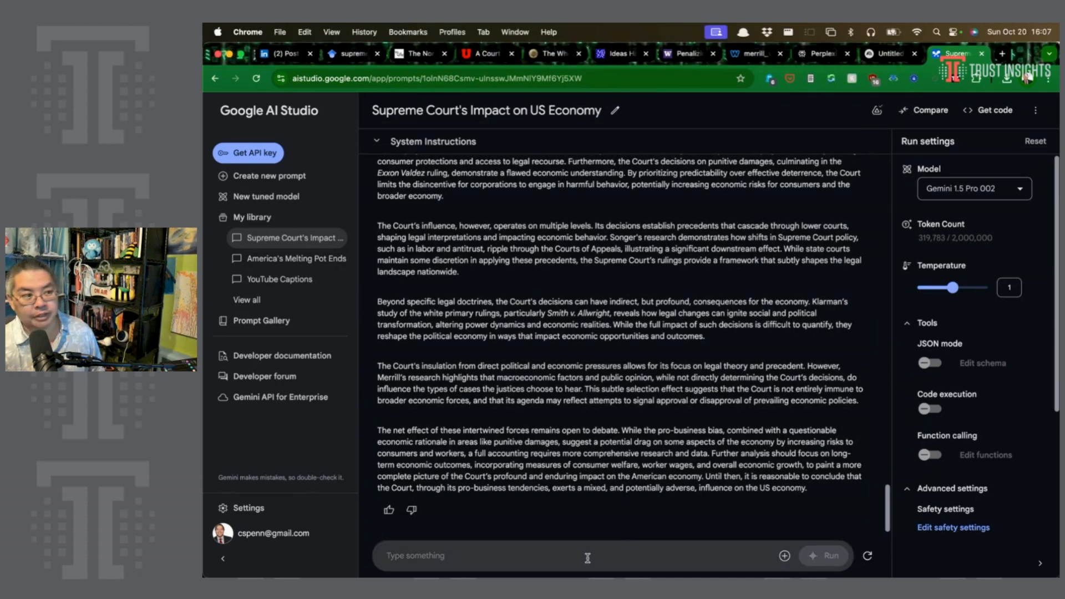
key("super+v")
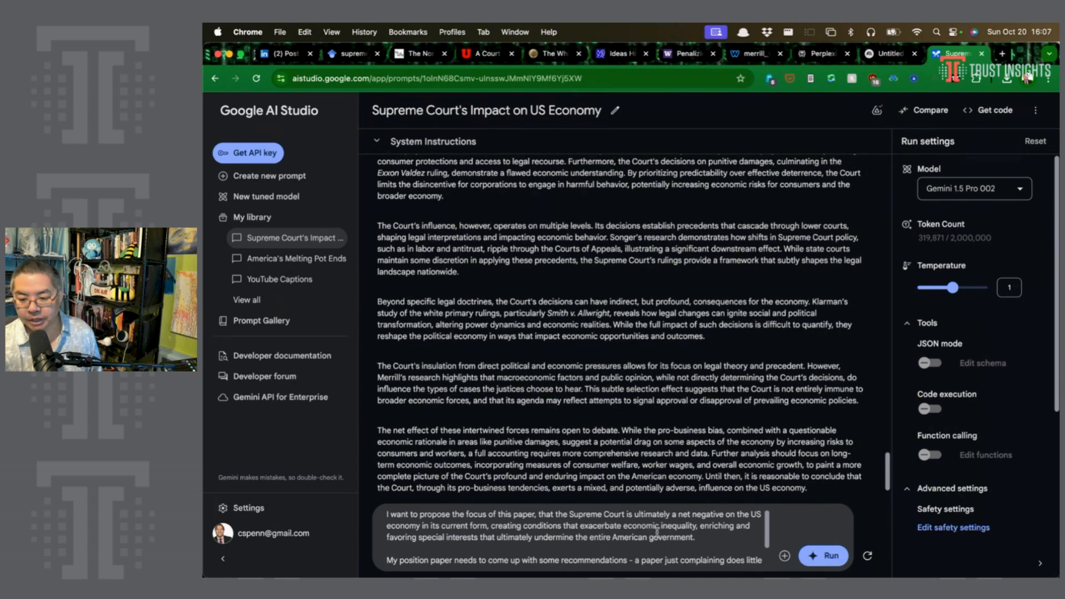
scroll(596, 530, "down", 2)
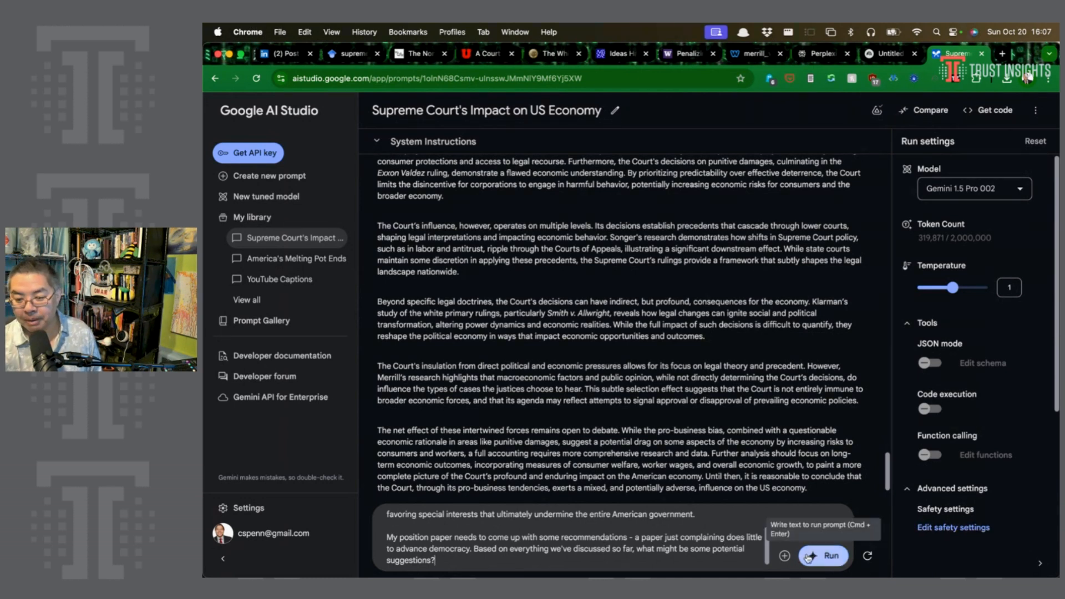
left_click(813, 556)
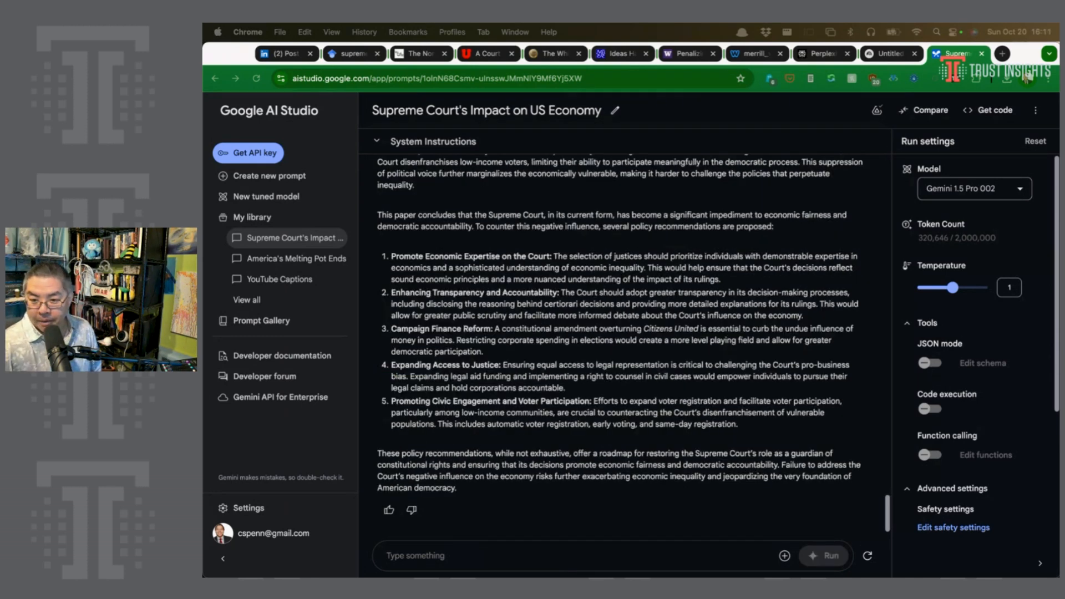
- Examine the generated position paper's arguments, its numbered policy recommendations and its conclusion
scroll(555, 294, "up", 5)
scroll(577, 295, "up", 8)
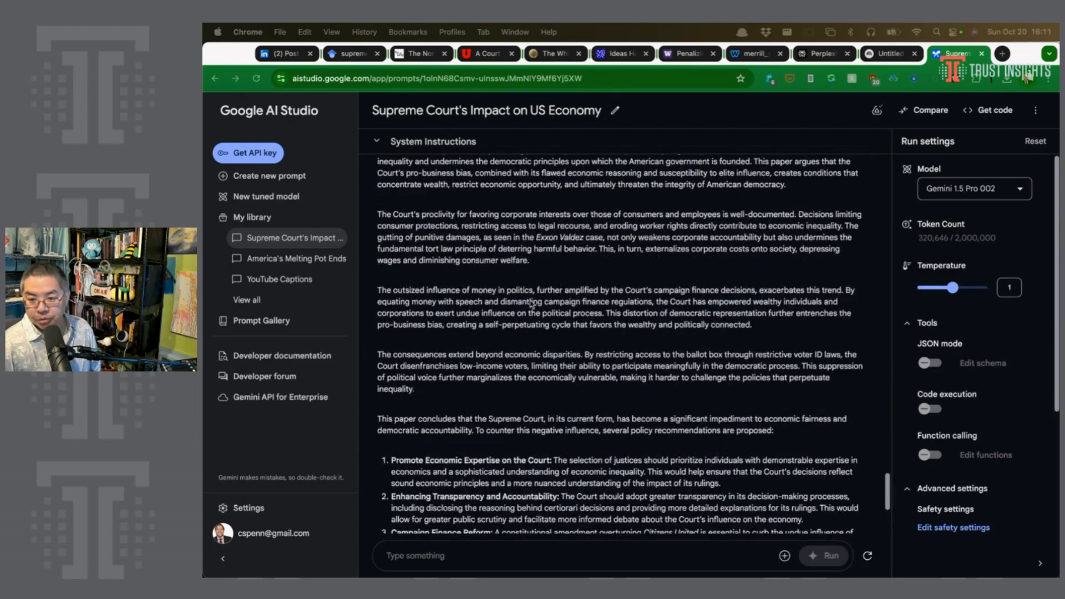
scroll(399, 341, "down", 5)
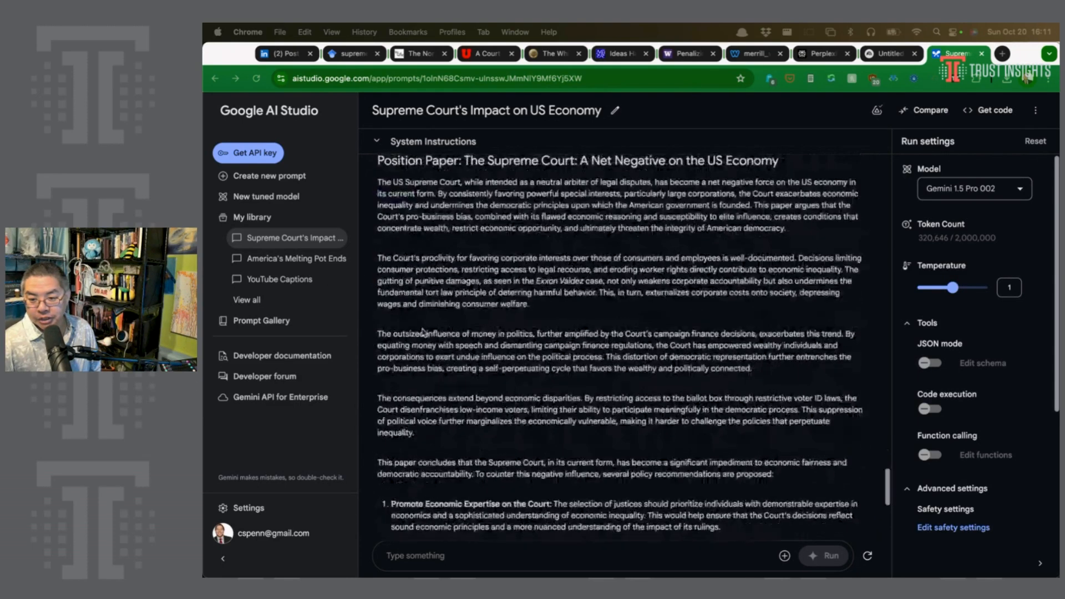
scroll(498, 284, "down", 5)
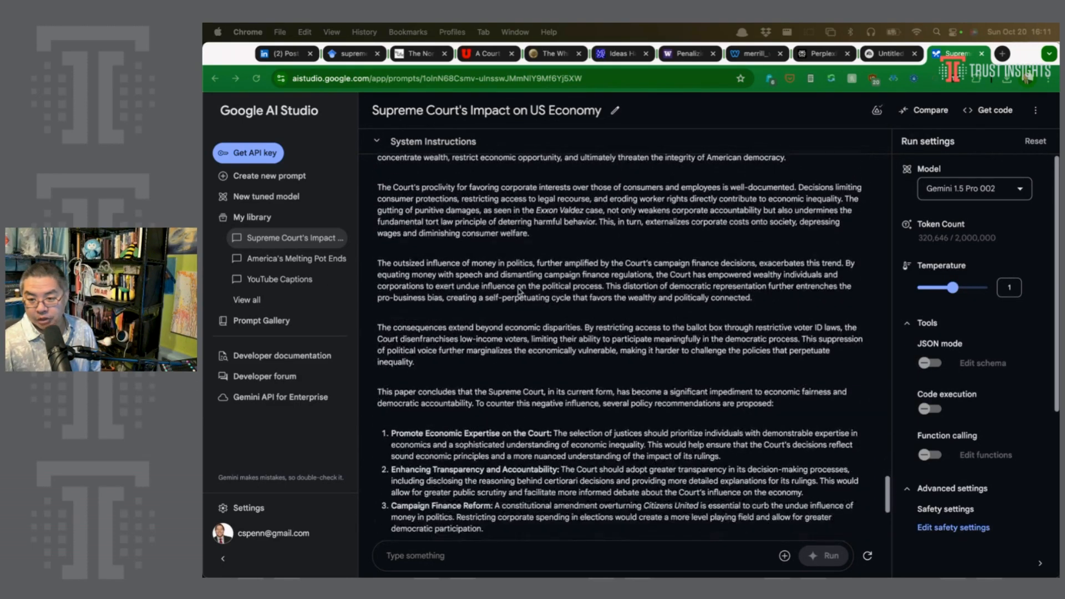
scroll(493, 333, "down", 2)
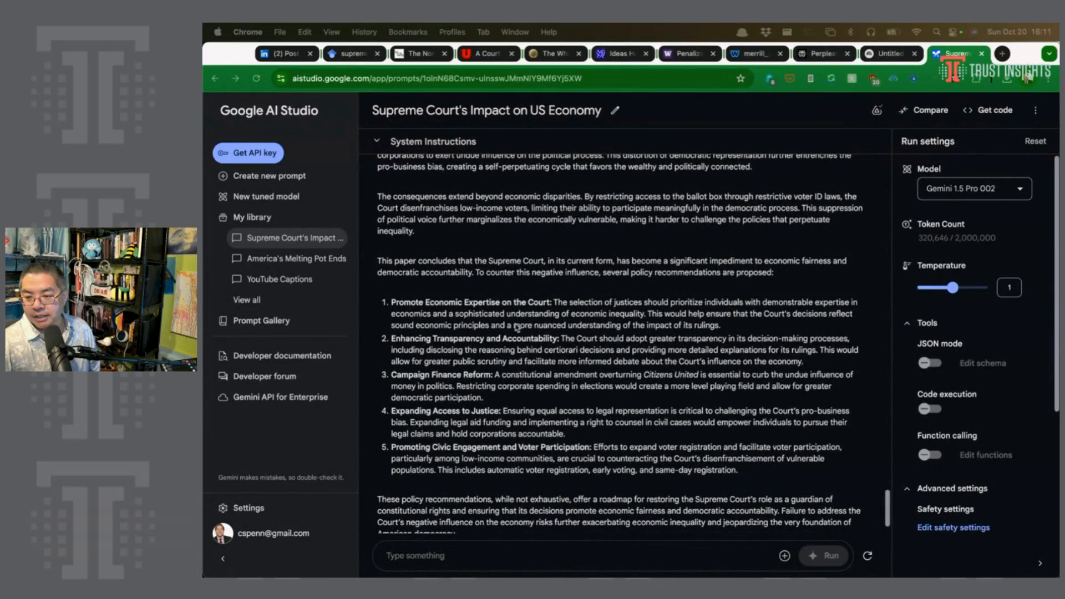
left_click(474, 325)
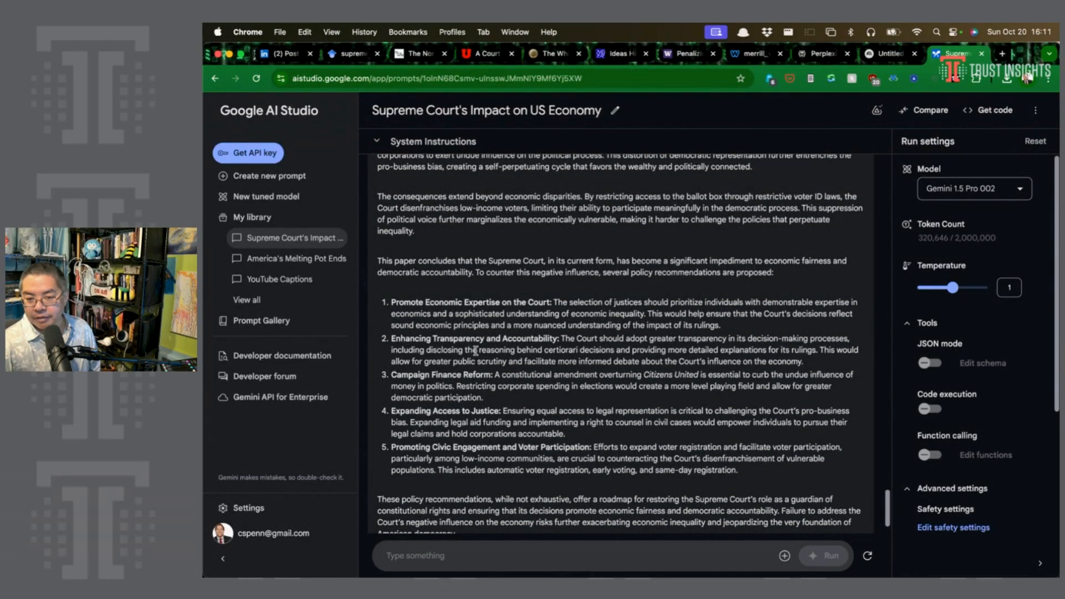
scroll(474, 353, "down", 1)
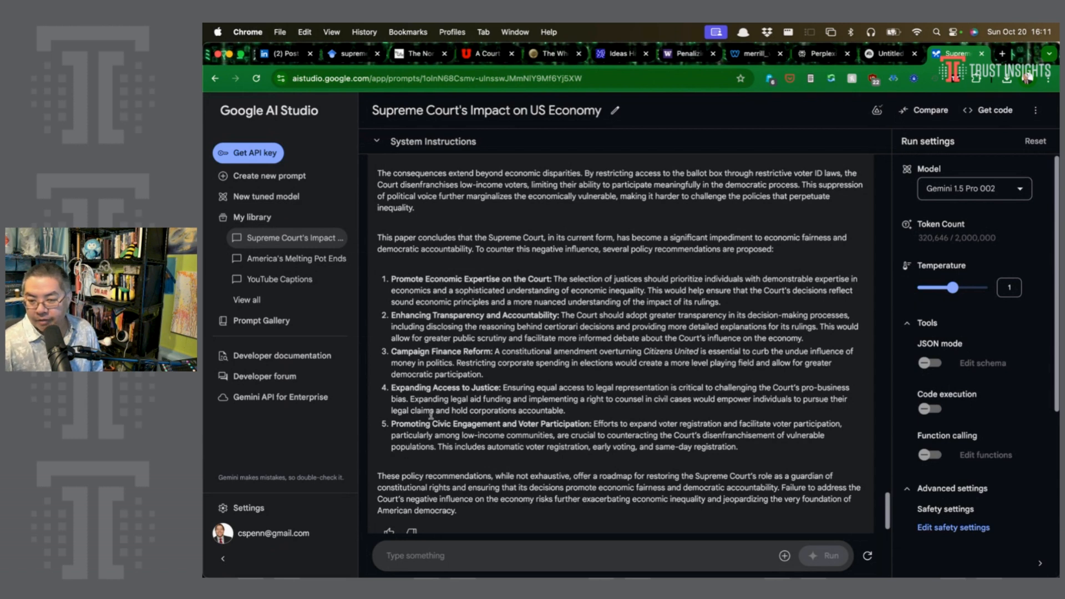
scroll(421, 433, "down", 1)
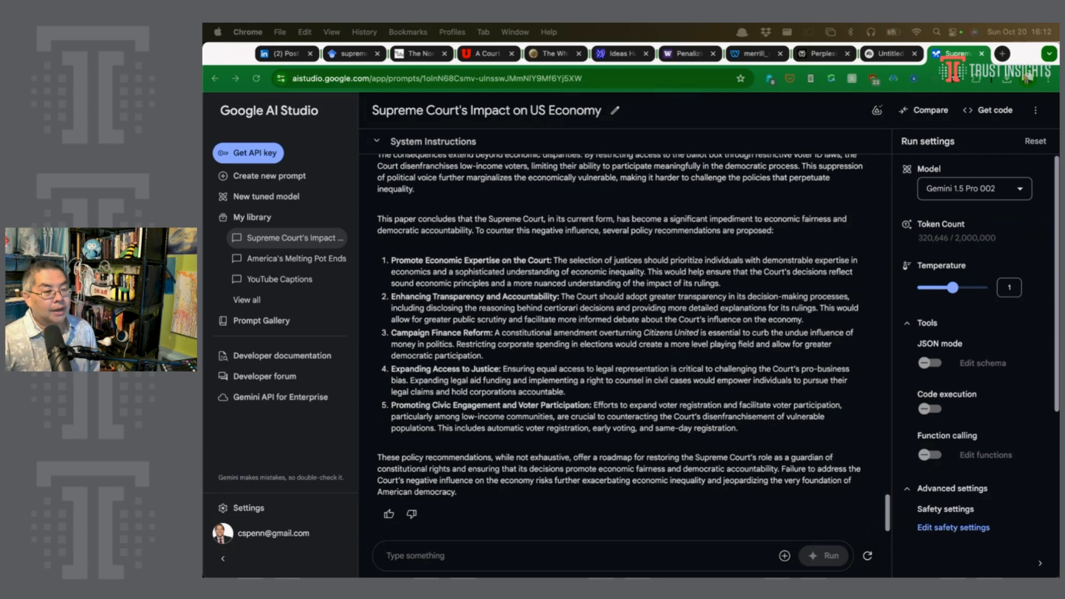
- Draft a prompt seeking a path forward with the fewest negative unintended consequences, especially to marginalized populations already disadvantaged in American society
left_click(549, 561)
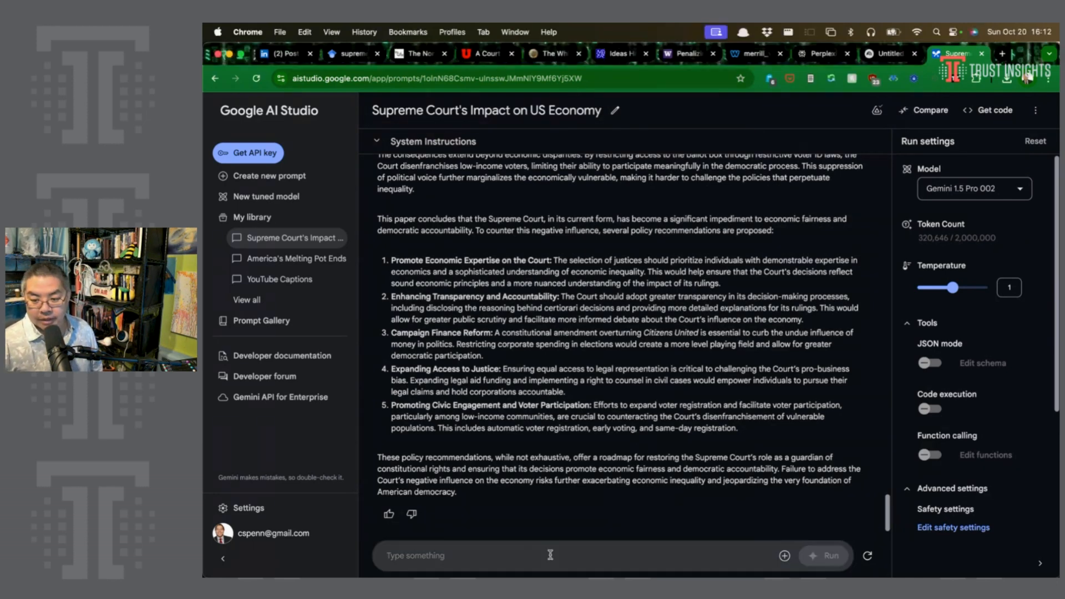
type("Based on these suggestions, I want to identify a path forward that has the fewest negative unintended consequences, especially to marginalized populations that are already disadvantaged in American society.")
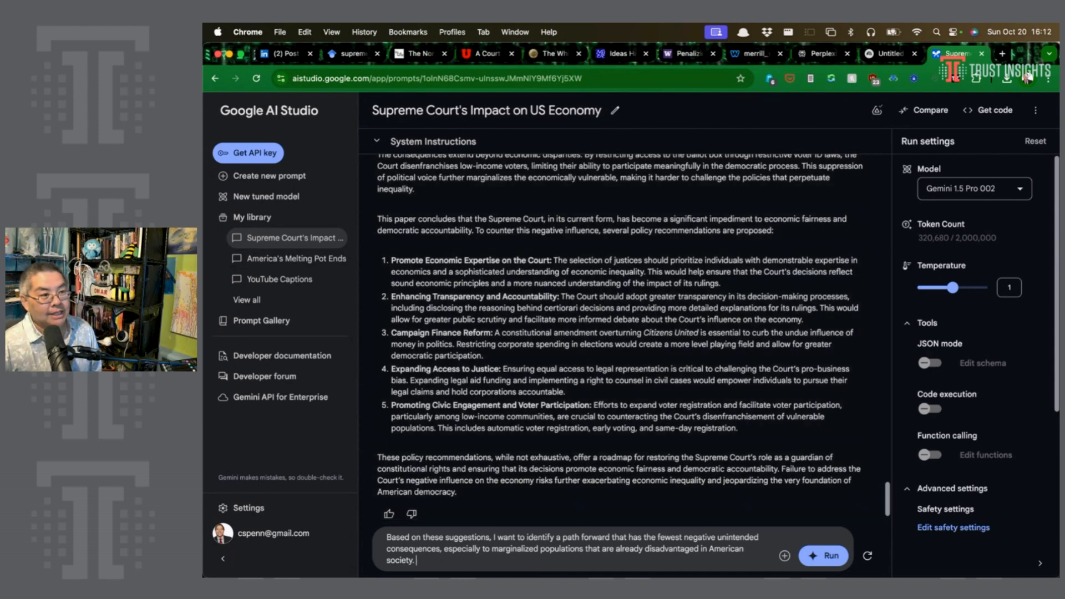
- Switch to BBEdit and reword the scoring scale in the last paragraph as "-10 to +10 scale where +10"
key("super+Tab")
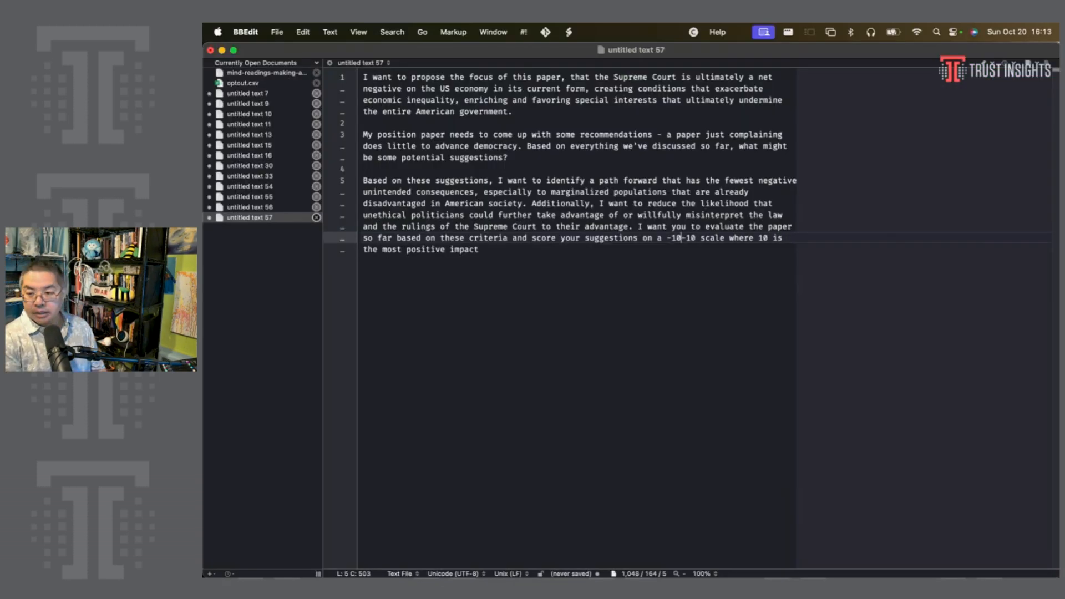
type("to")
key("Delete")
type("+")
key("Down")
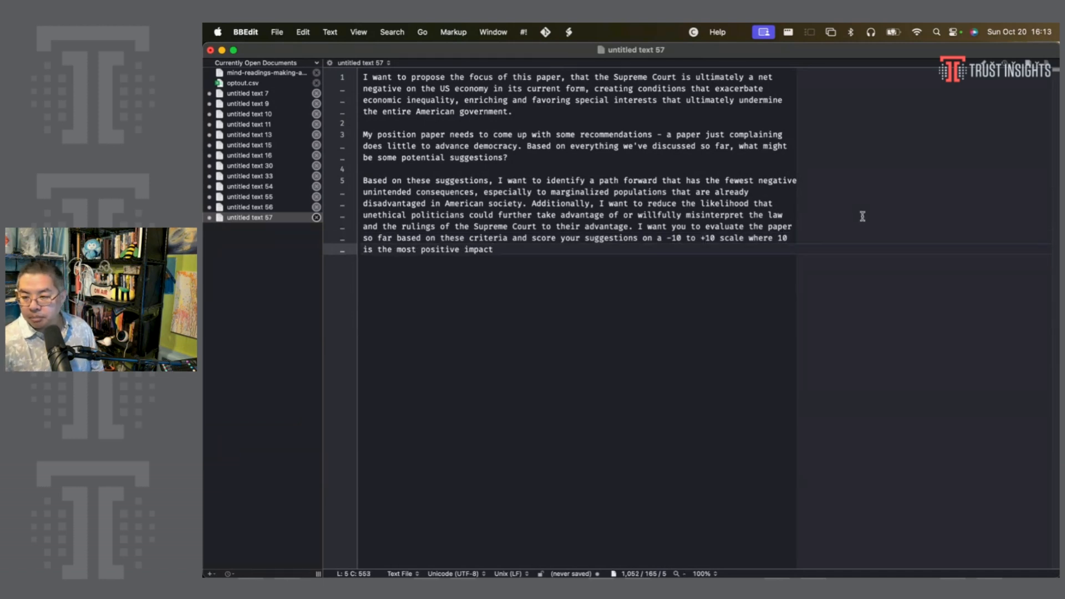
double_click(782, 238)
type("+")
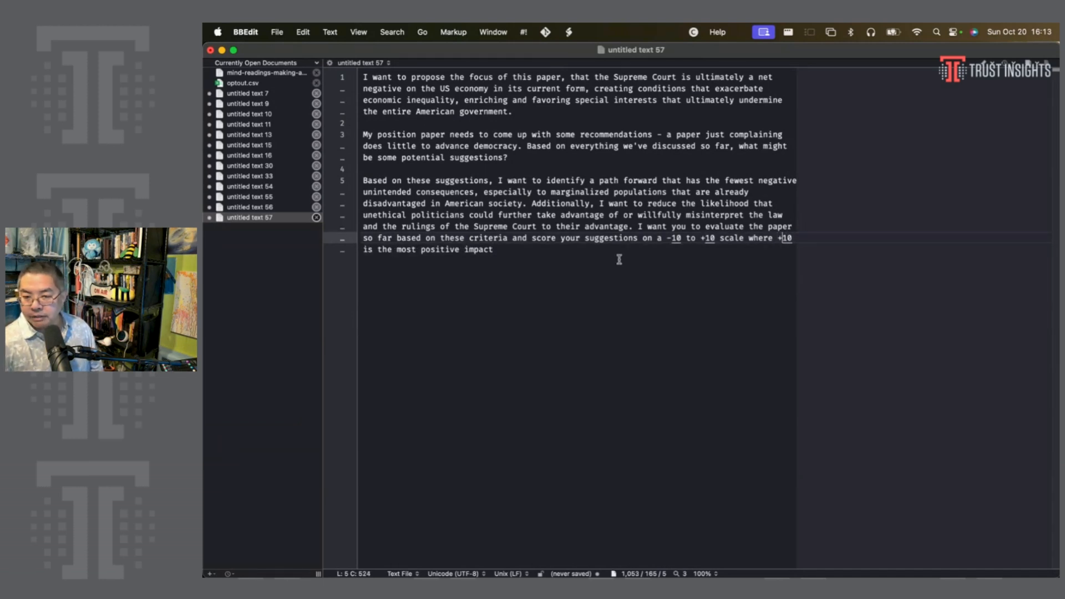
- Continue the last sentence with "especially on marginalized populations, and -10 is the most negative impact especially on marginalized populations"
key("Down")
type("especi")
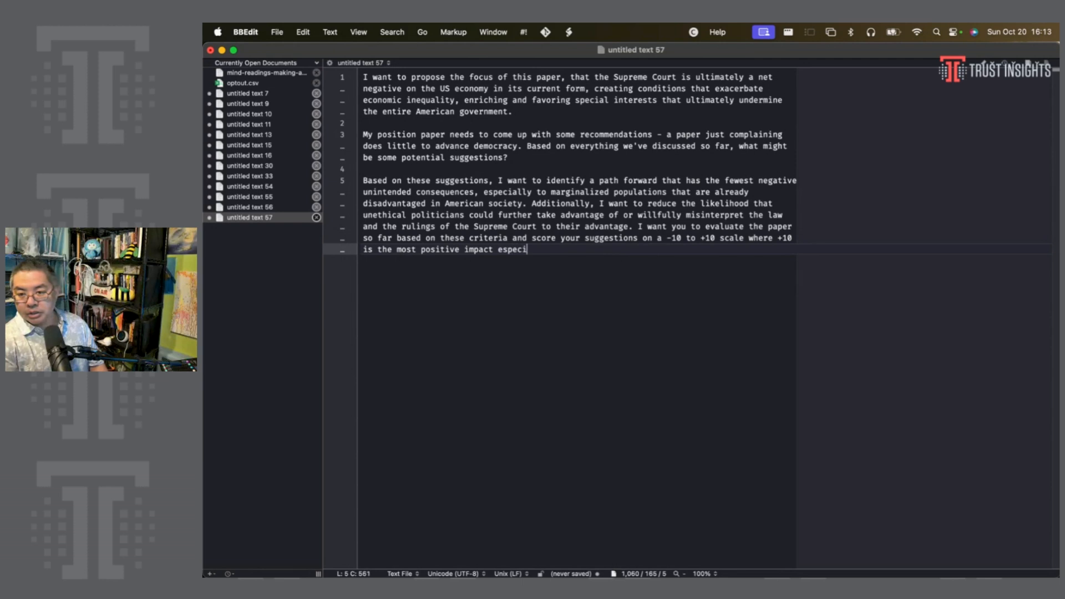
type("ally on marginali")
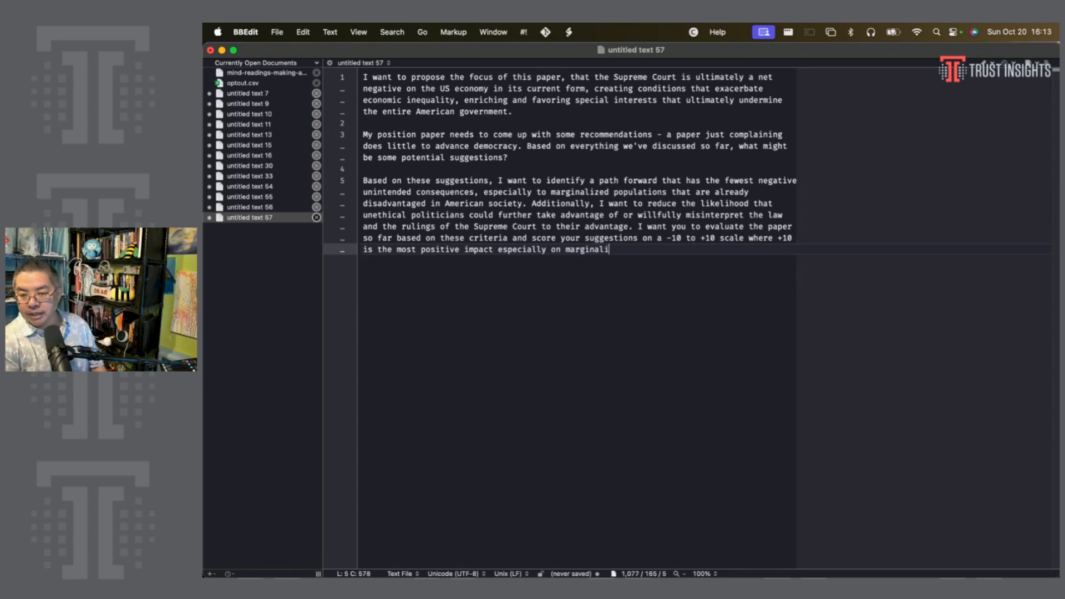
type("zed populations, and ")
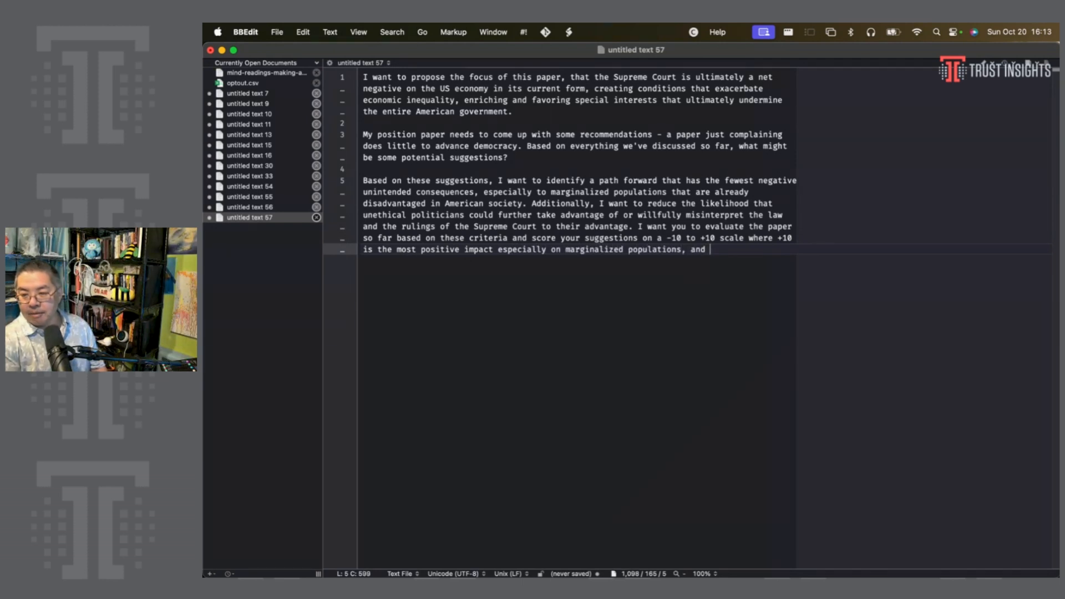
type("-10 is the mos")
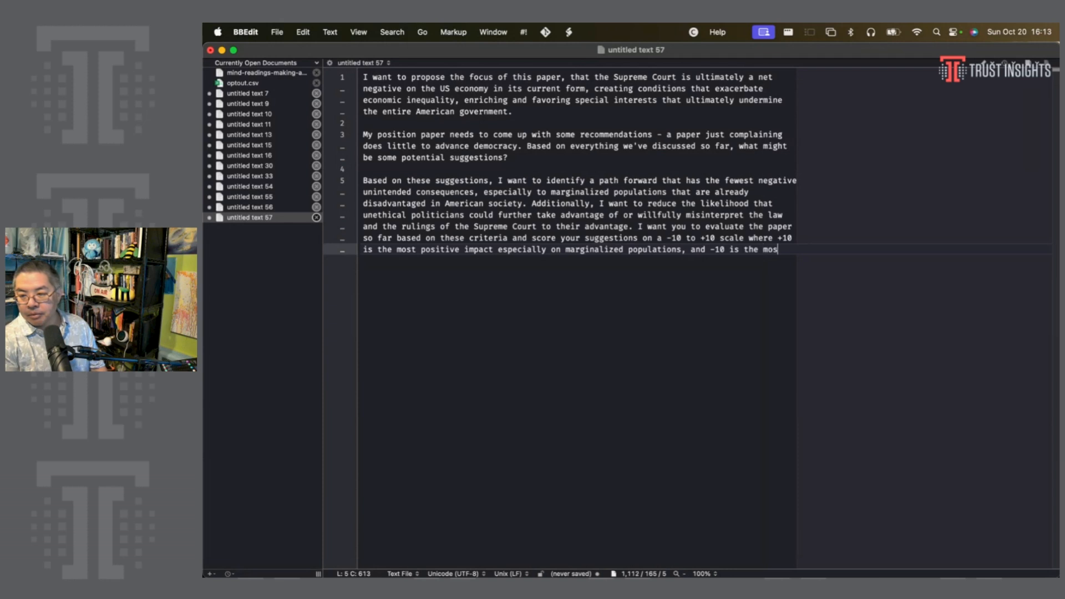
type("t negative impact on")
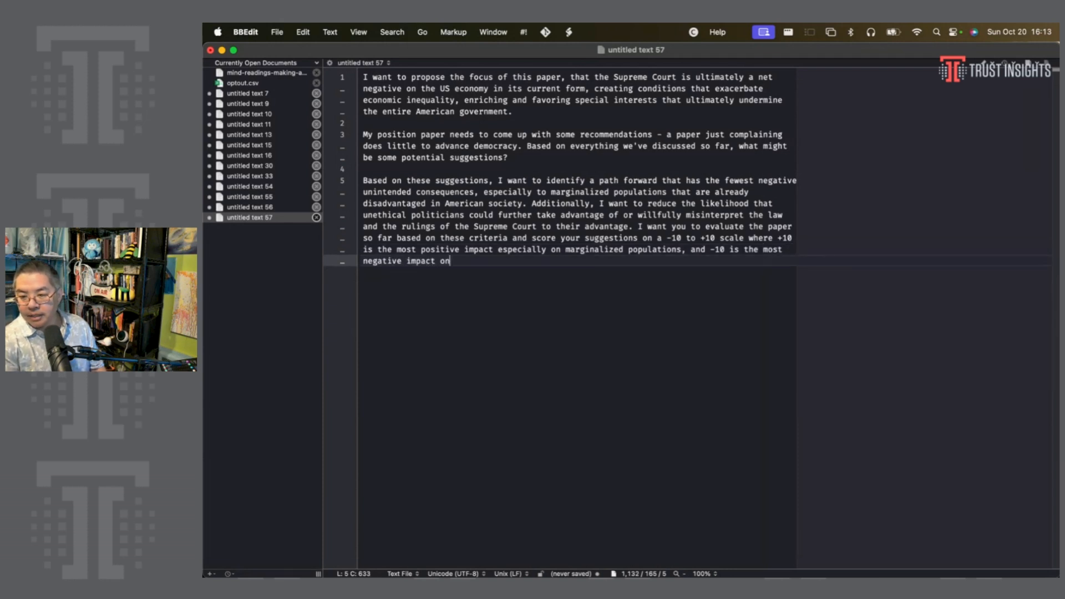
key("BackSpace")
key("BackSpace")
type("especially on marg")
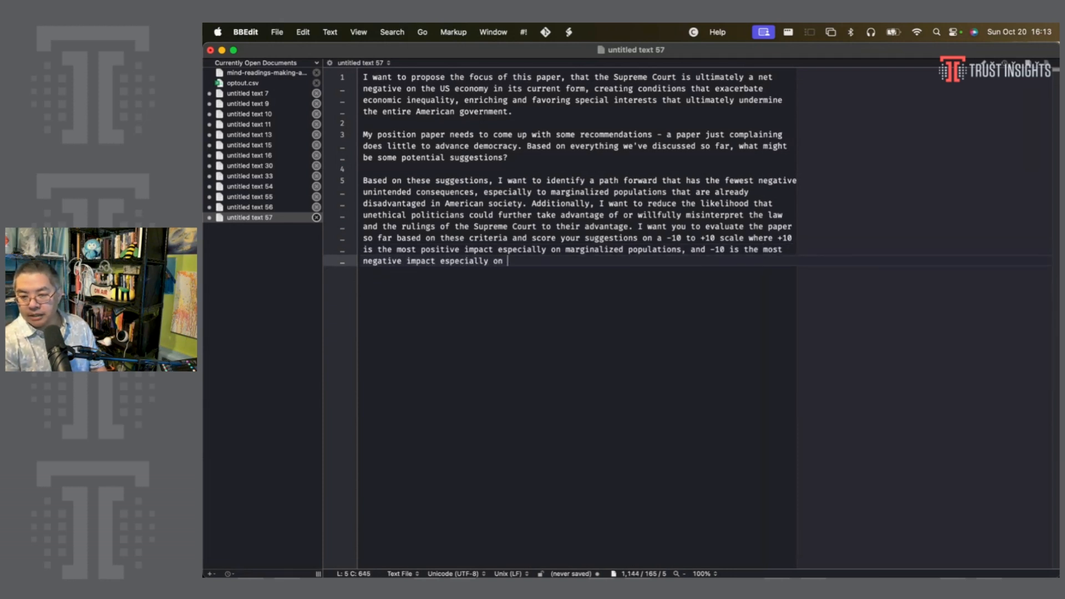
type("inalized populatio")
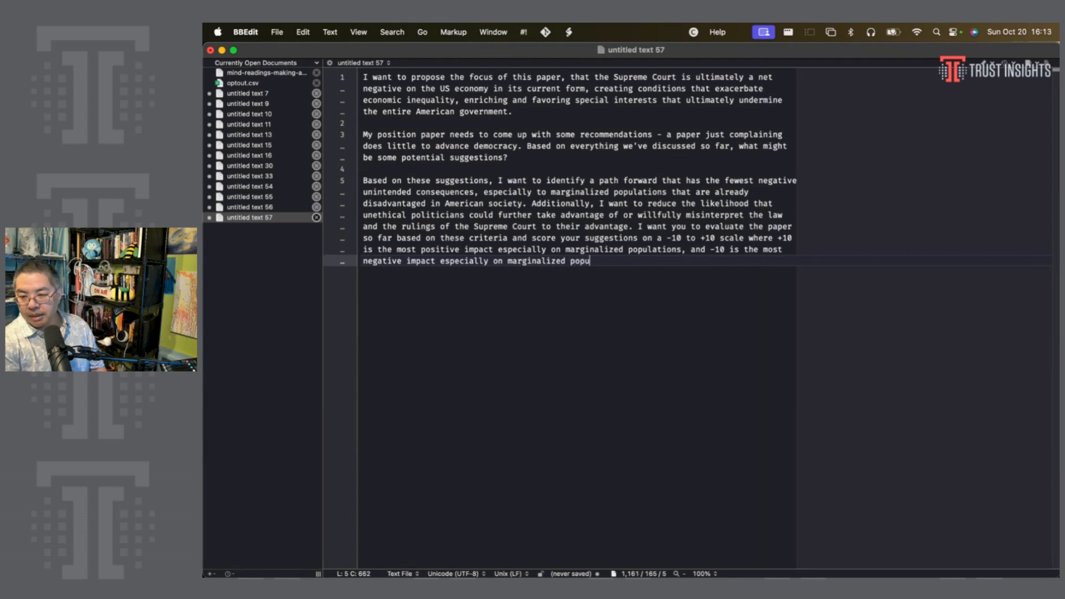
- End the paragraph with "Review your suggestions, score them, and then wait for my input."
type("ns. Review your")
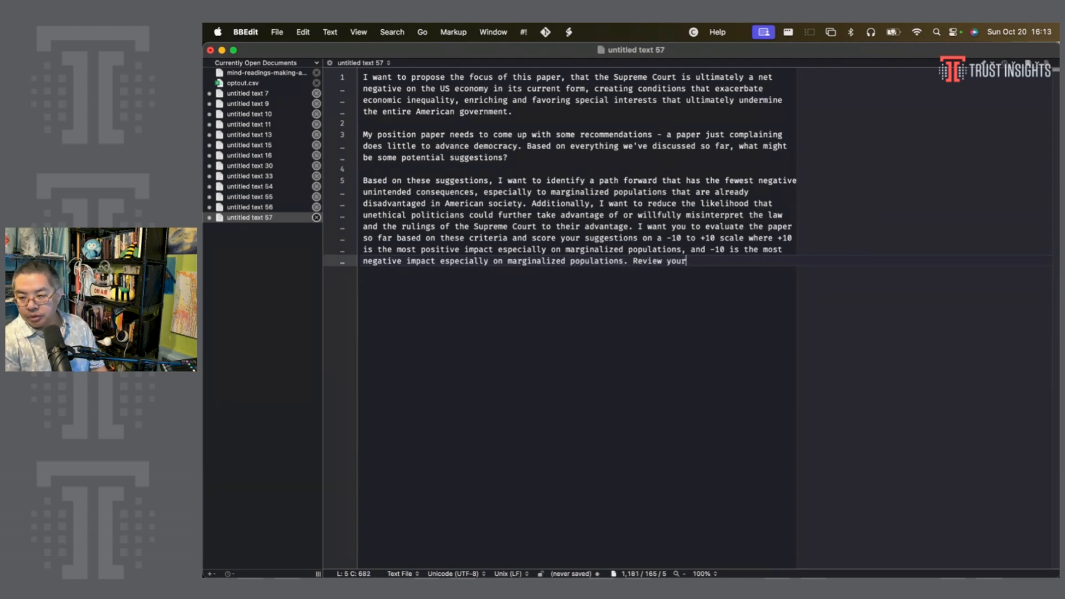
type(" suggestions, score the")
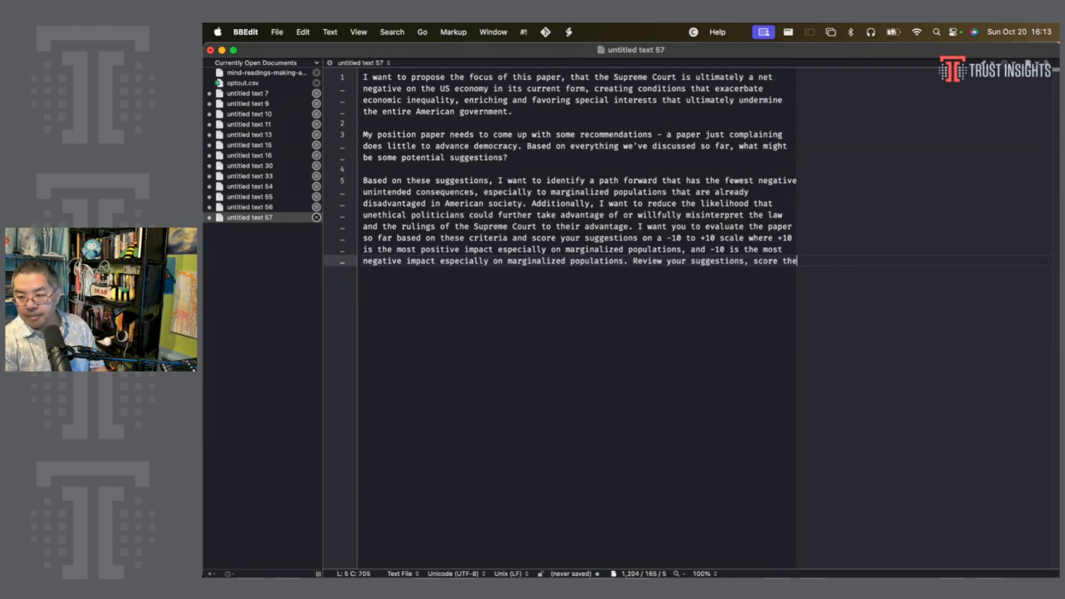
type("m, and then wait ")
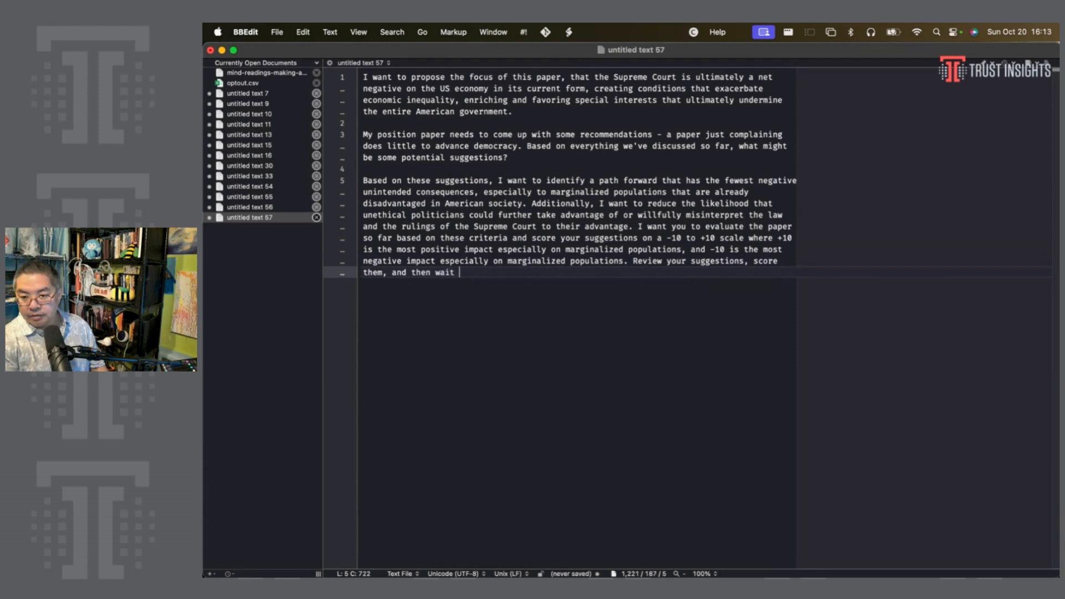
type("for my input.")
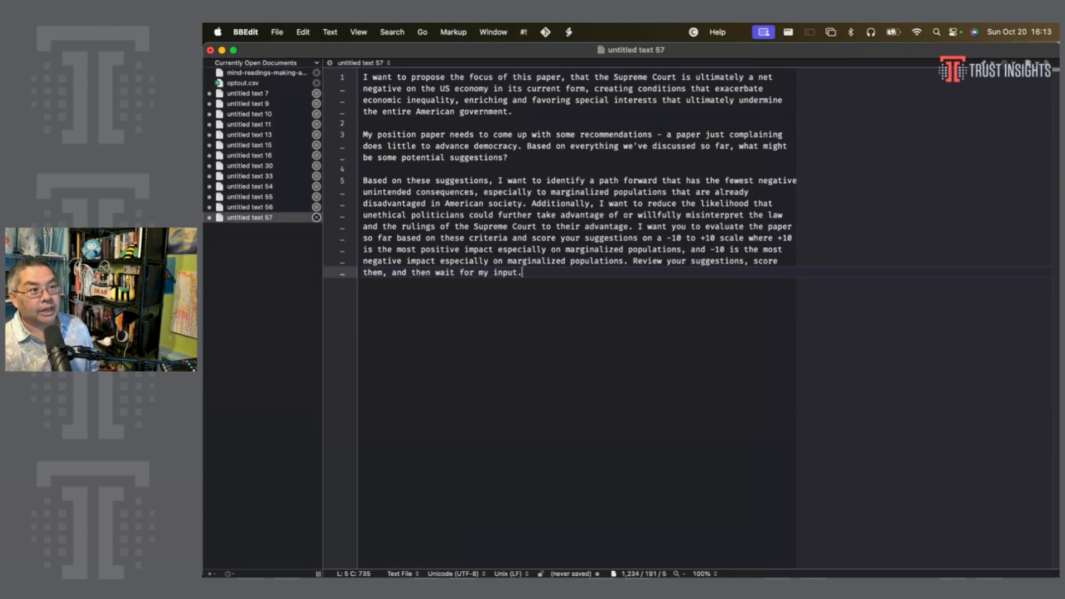
- Copy the "Based on these suggestions" paragraph into Google AI Studio in place of the shorter prompt draft and run it
triple_click(543, 227)
key("super+c")
key("super+Tab")
key("super+v")
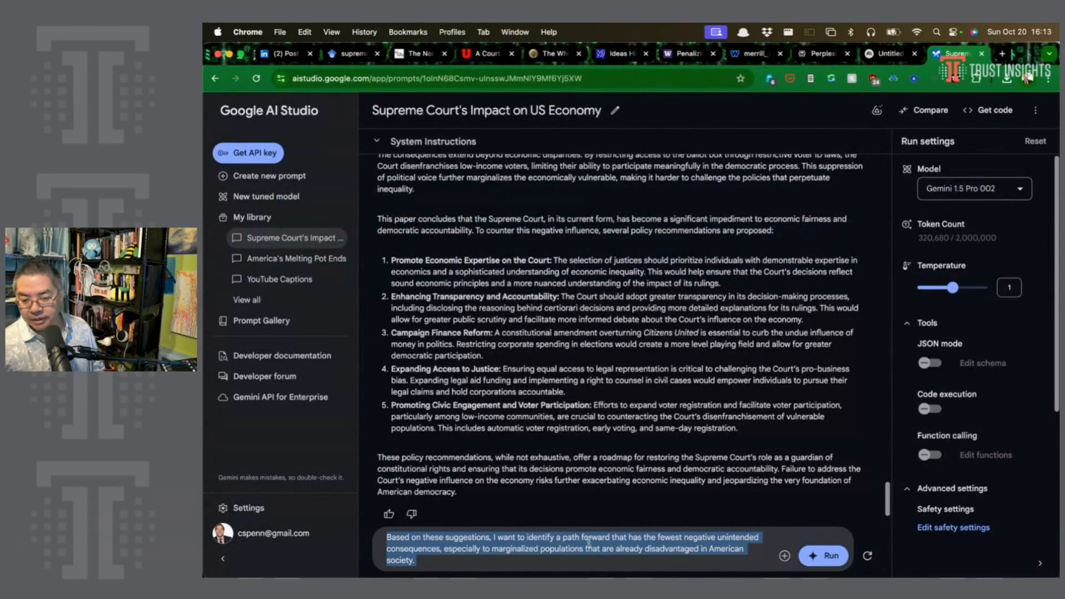
left_click(832, 560)
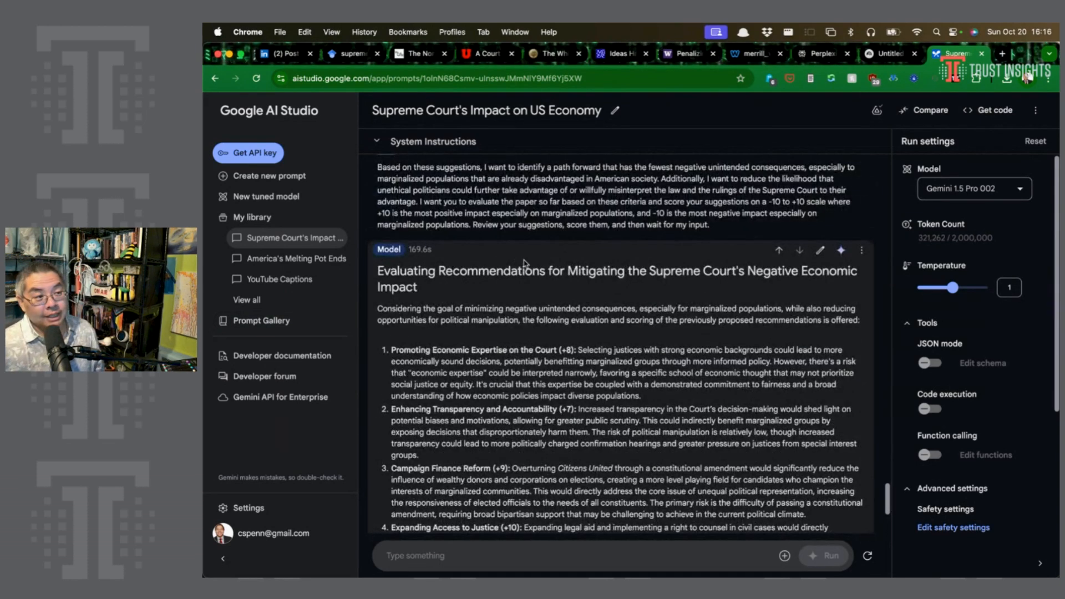
- Examine the scores and reasoning given for each recommendation in the model's evaluation
scroll(524, 262, "down", 3)
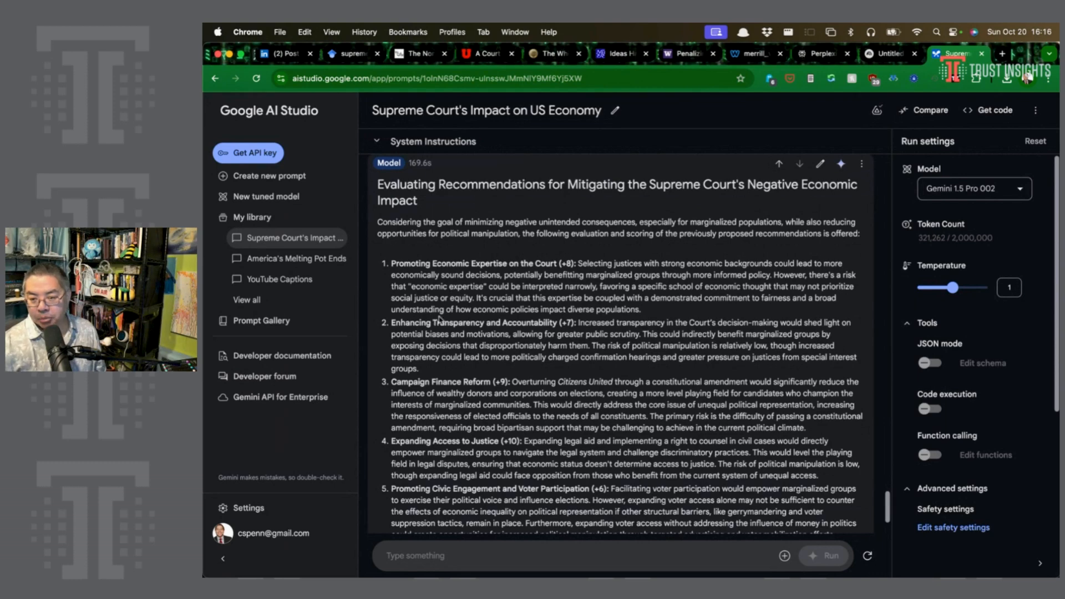
scroll(440, 320, "down", 1)
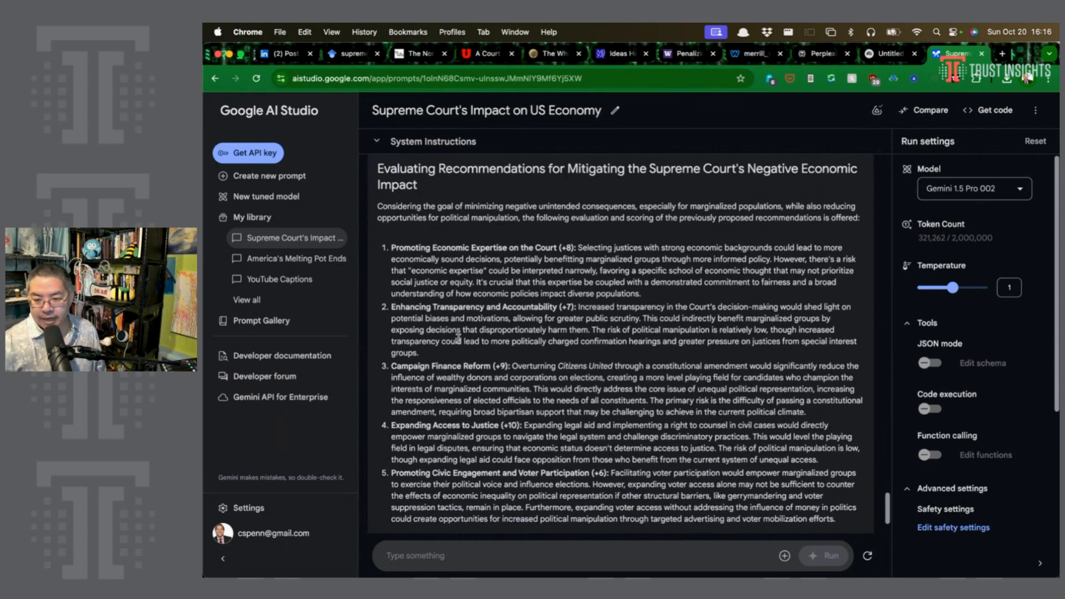
scroll(571, 309, "down", 1)
scroll(462, 350, "down", 3)
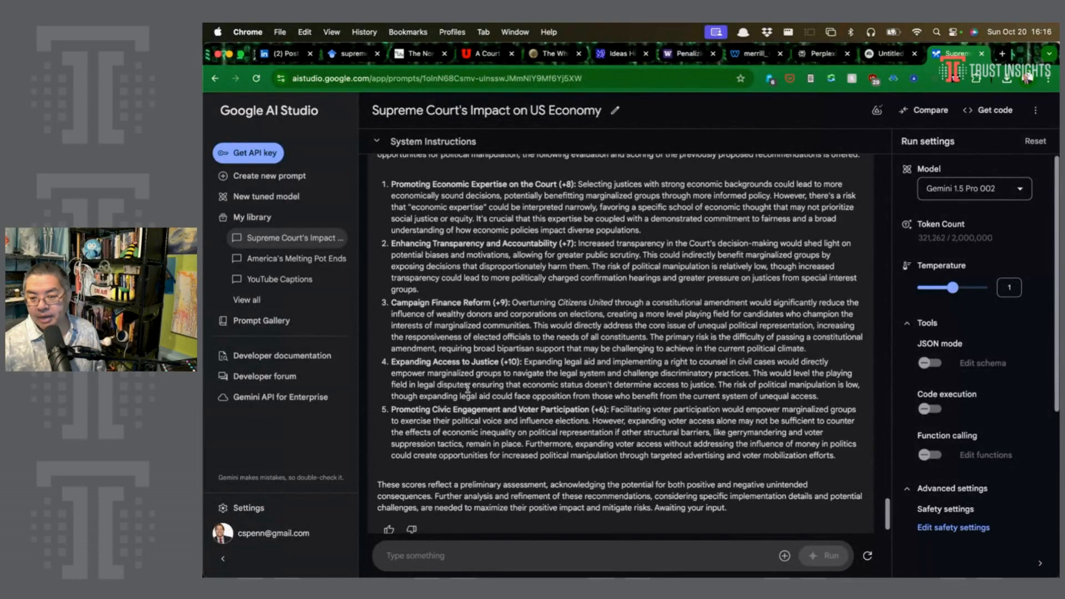
scroll(539, 406, "down", 1)
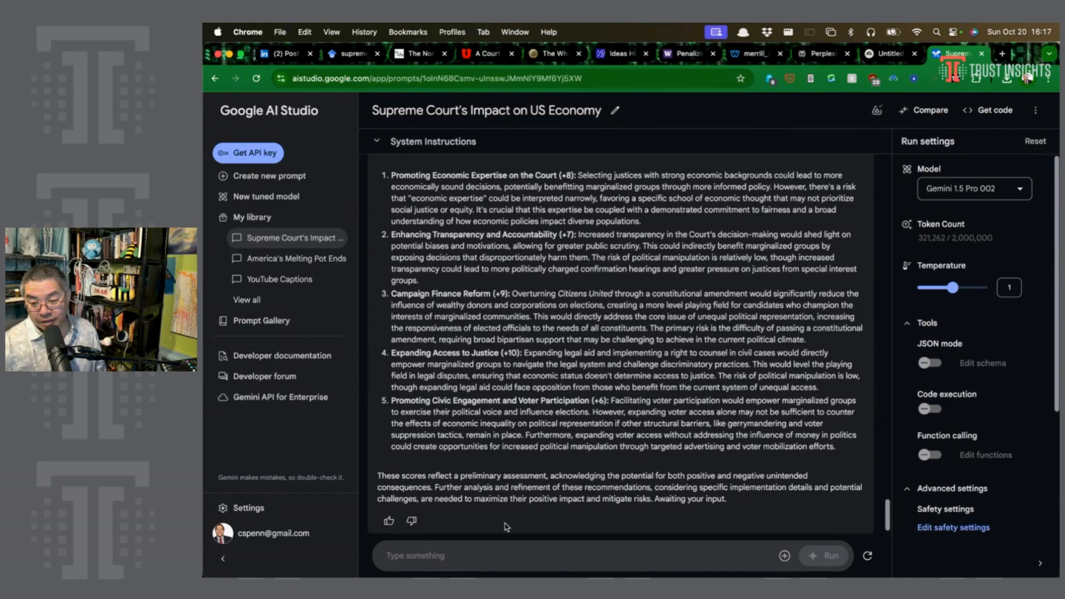
- Begin a follow-up prompt with "Of these suggestions, keeping in mind the hyper-polarized political environment today"
left_click(523, 554)
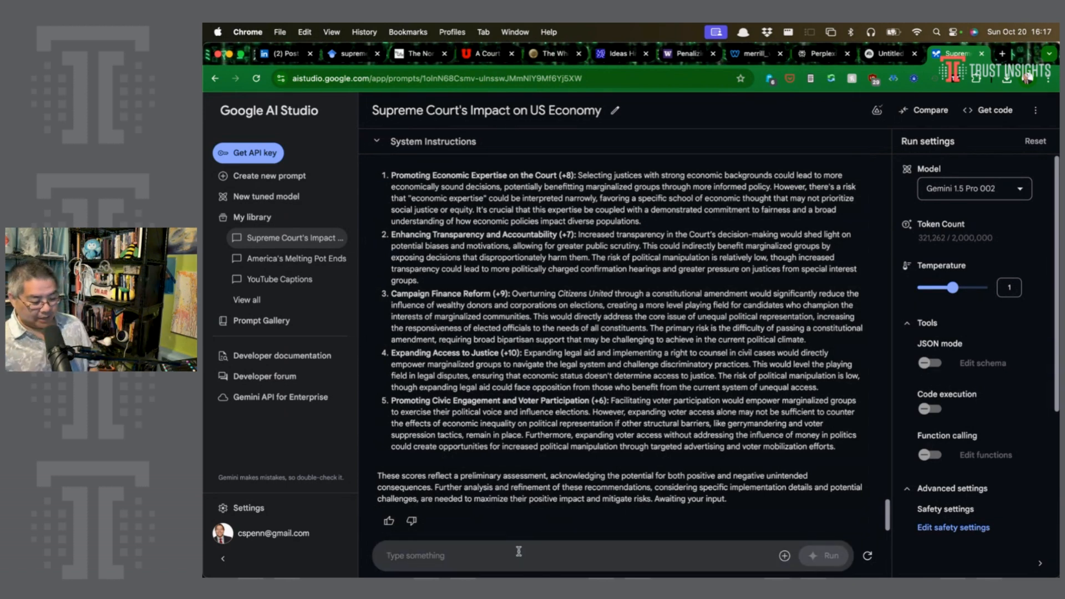
type("Of these")
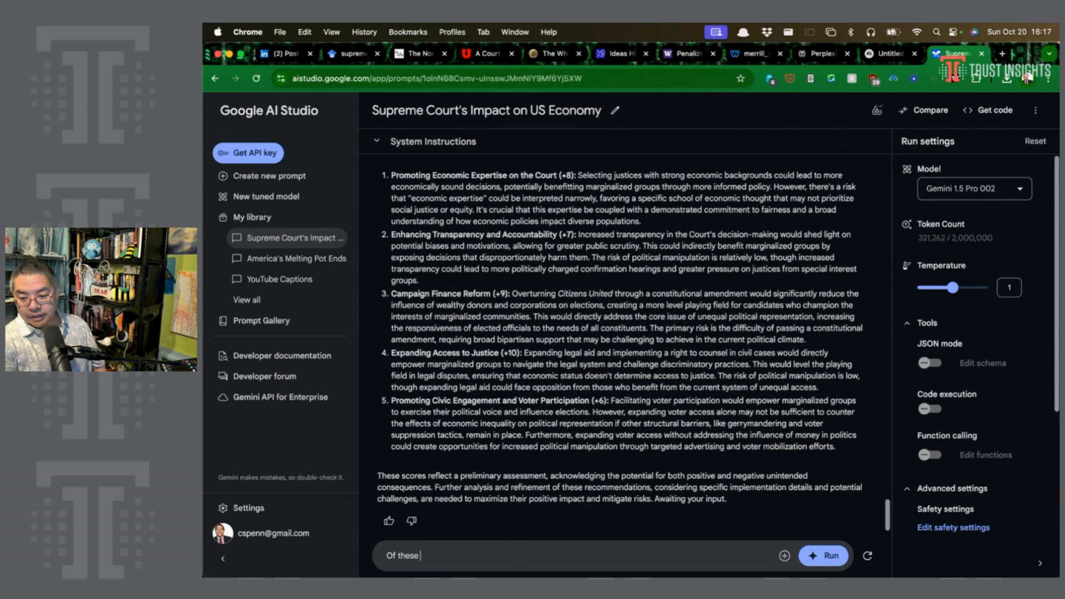
type(" suggestions, keee")
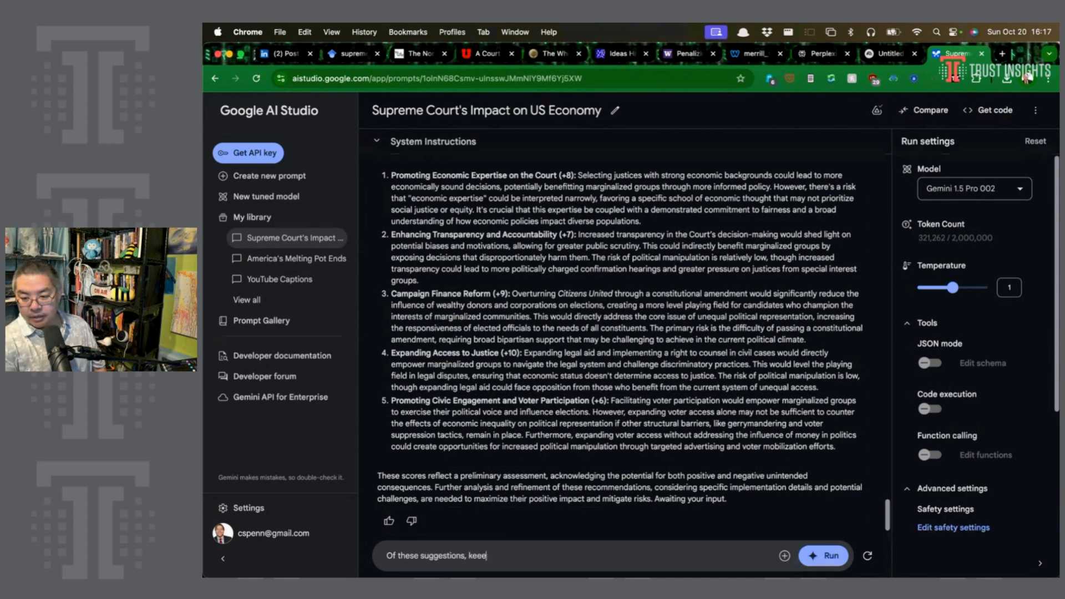
key("BackSpace")
type("ping in mind t")
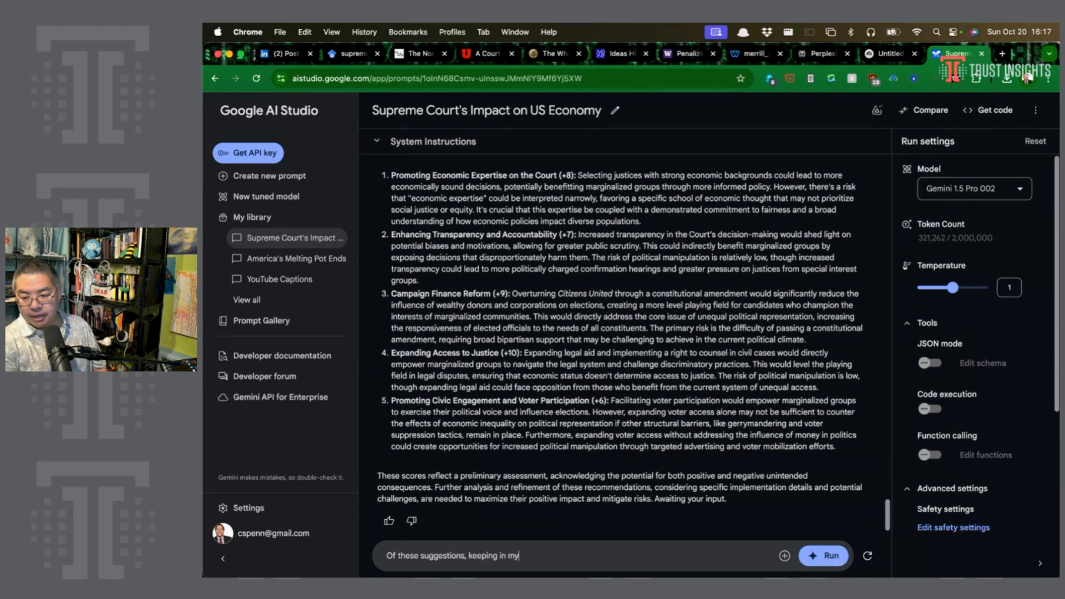
type("he hyper-")
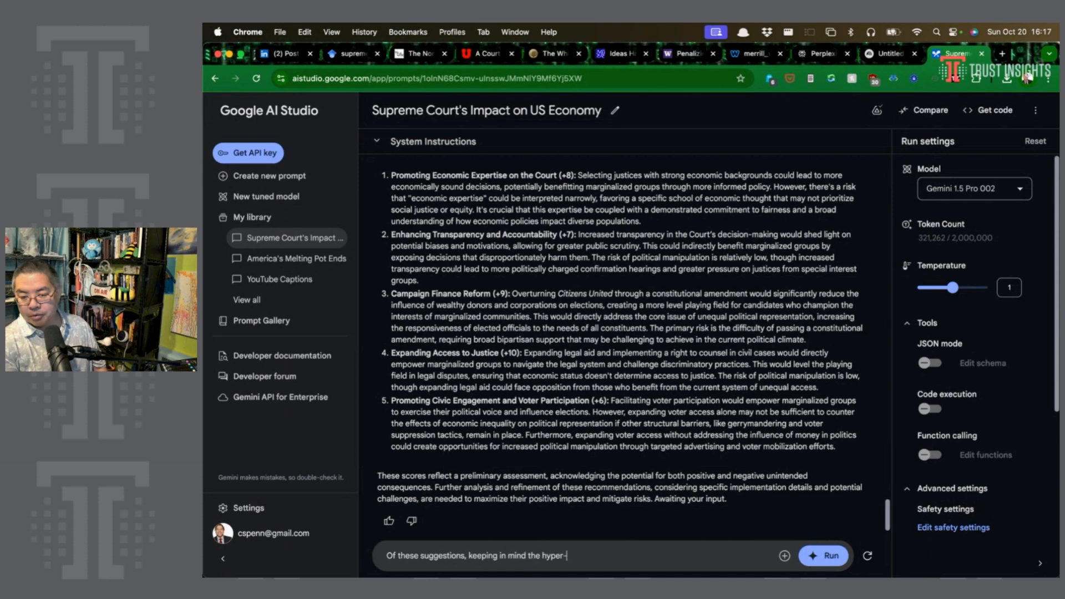
type("polarized politi")
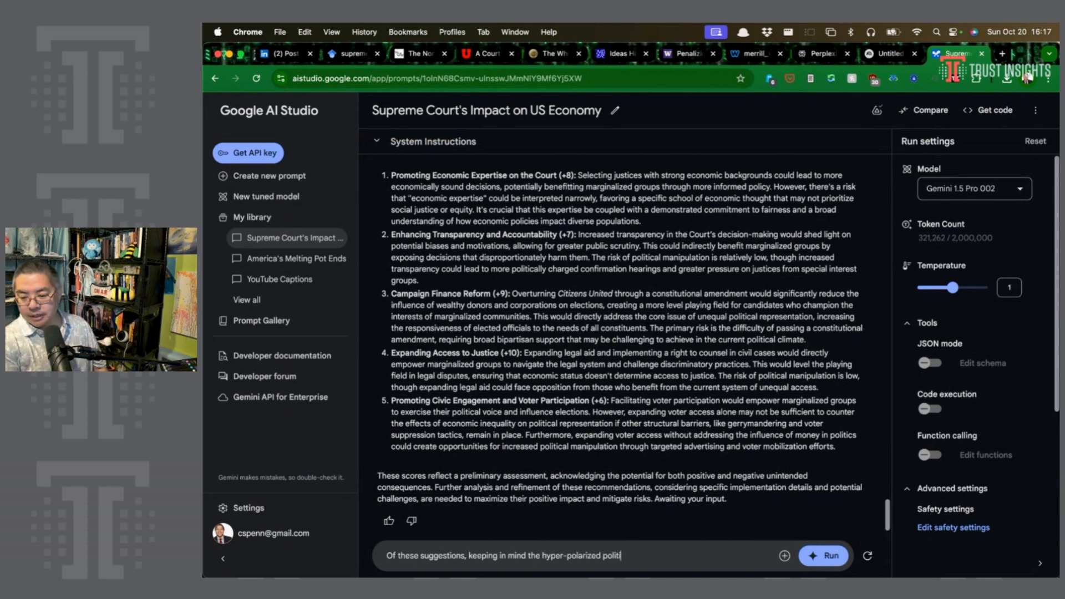
type("cal environment today")
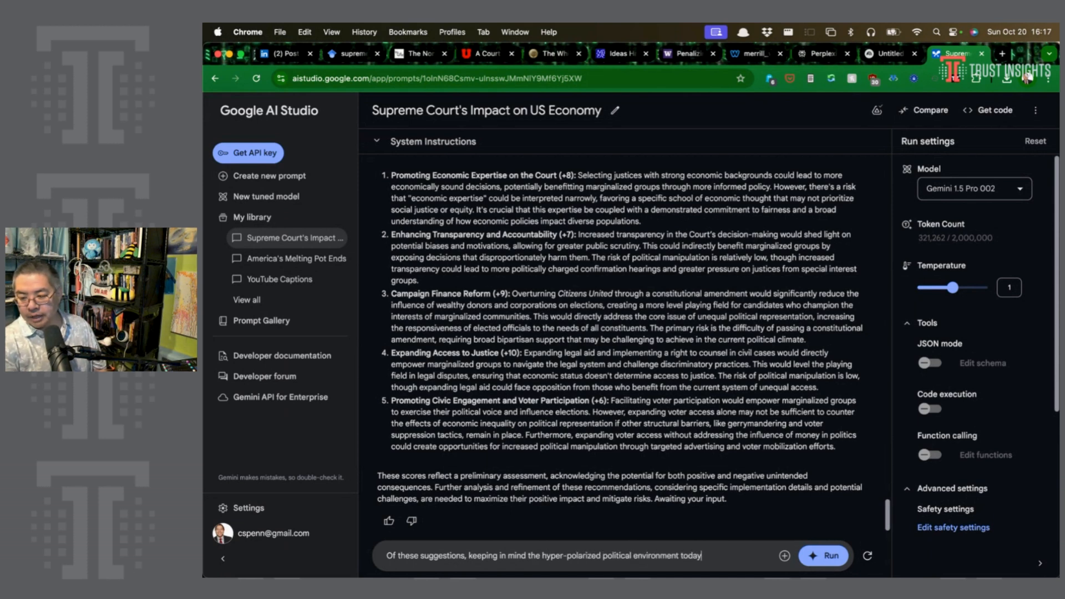
- Complete the prompt with ", which one of these paths forward would be most practical to achieve?" and run it
type(", which one of th")
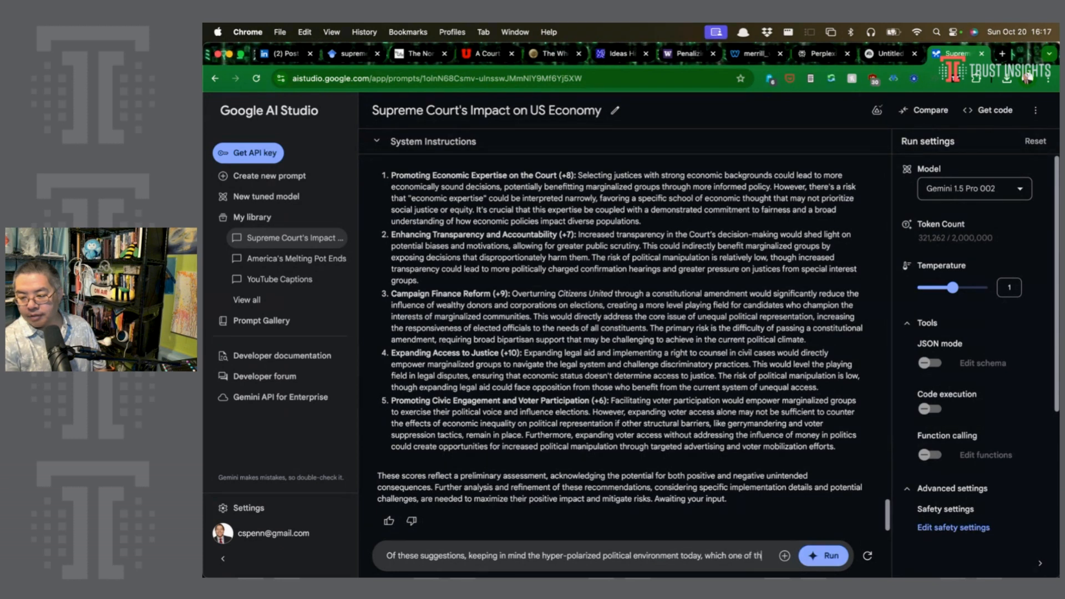
type("ese paths")
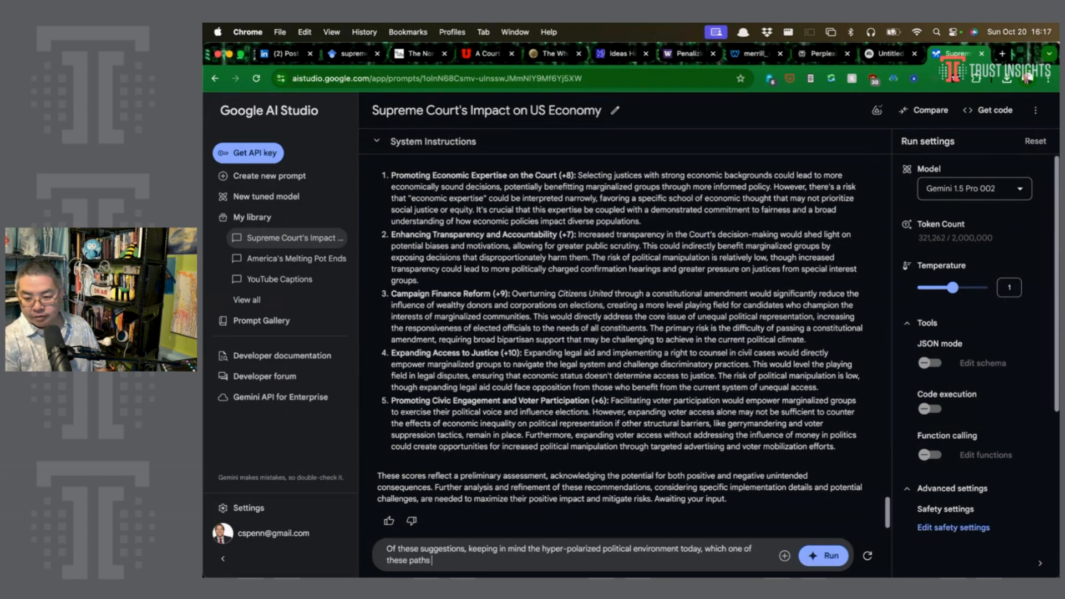
type(" forward would")
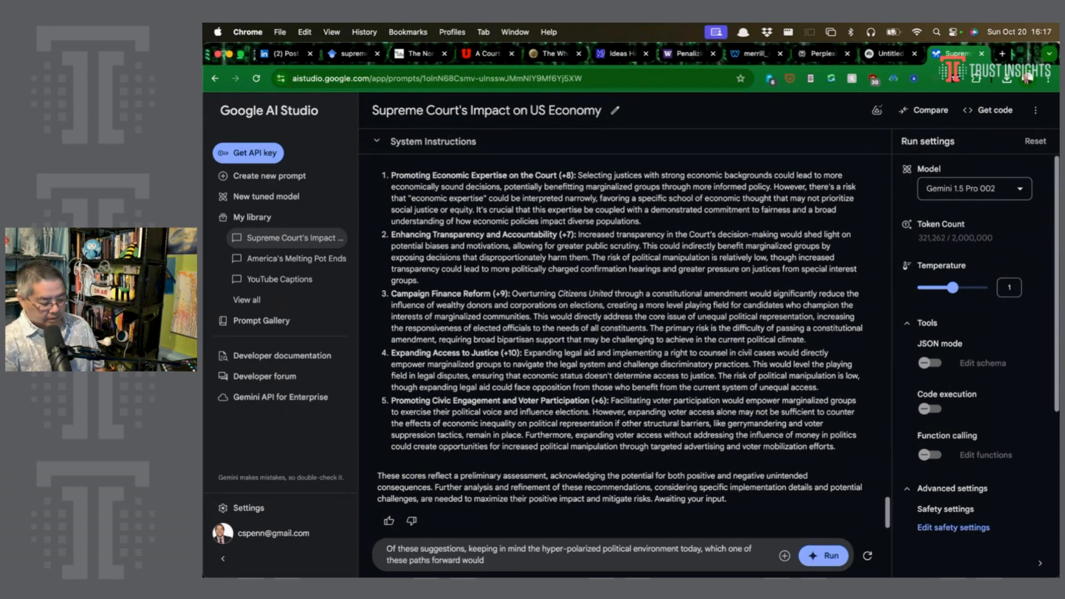
type(" be most practical to achi")
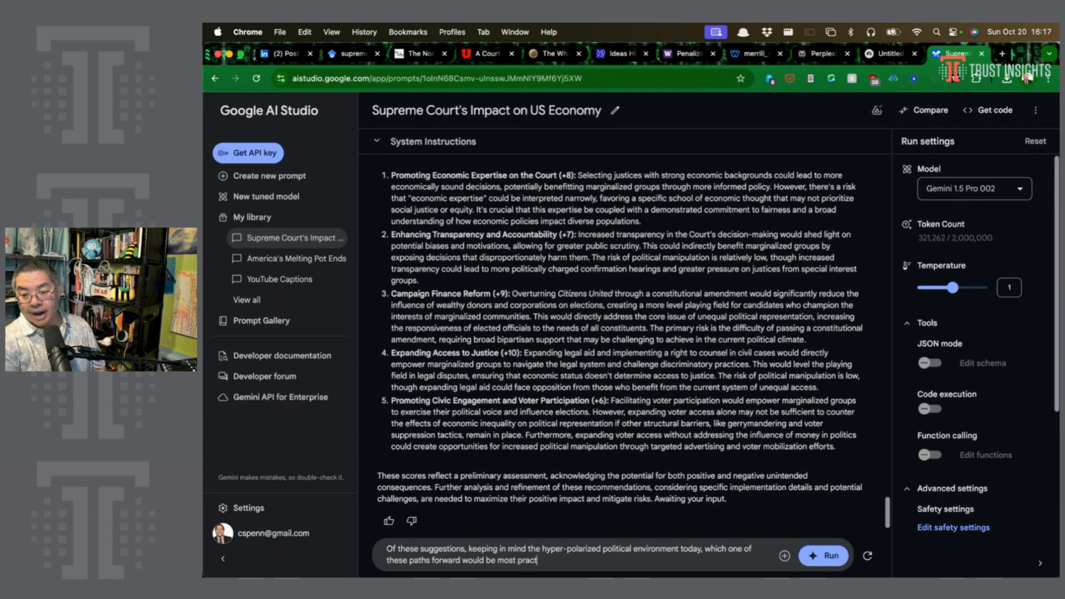
type("eve?")
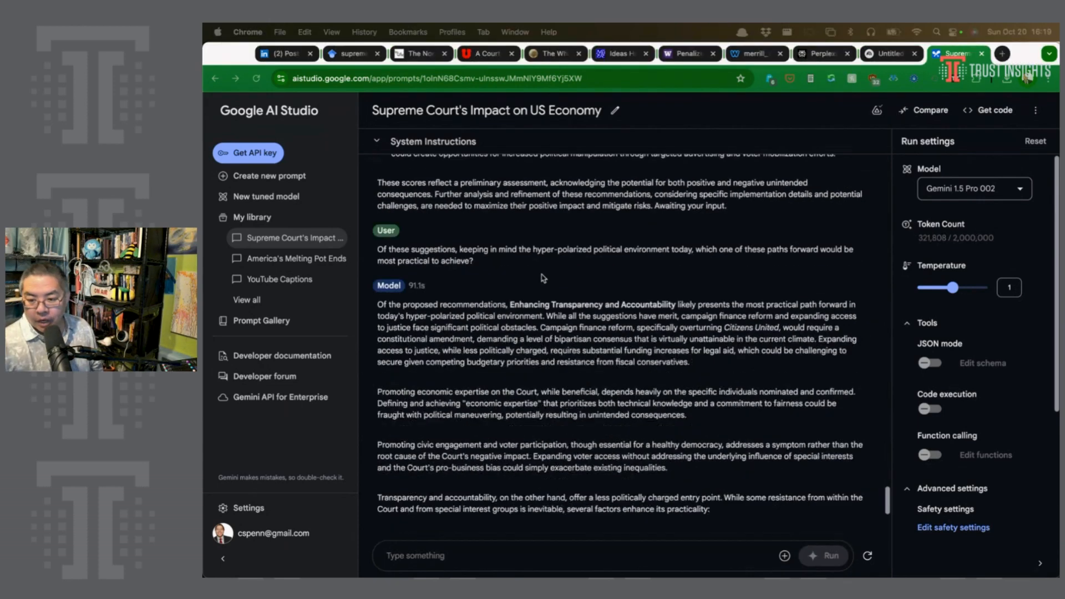
- Read the model's answer on which recommendation is most practical, including its reasoning on the alternatives and the supporting factors
scroll(543, 279, "up", 3)
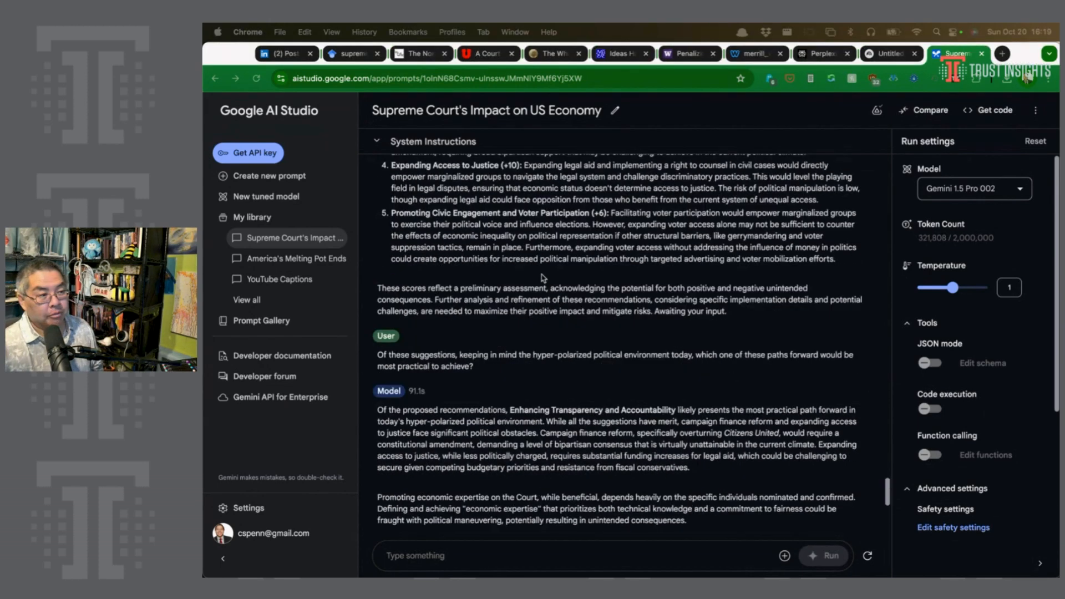
scroll(543, 278, "down", 5)
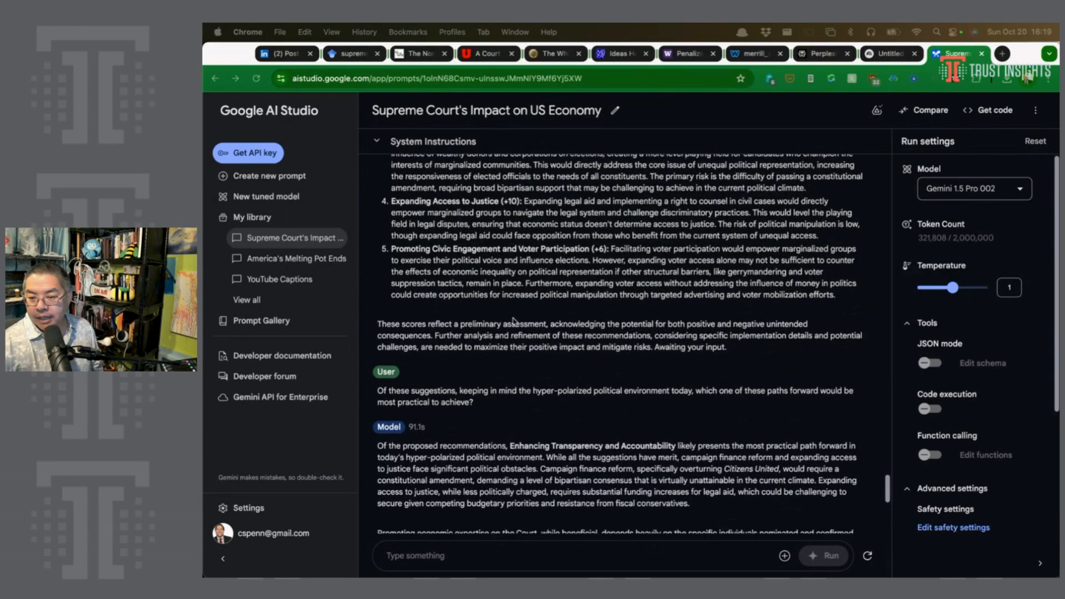
scroll(539, 315, "down", 2)
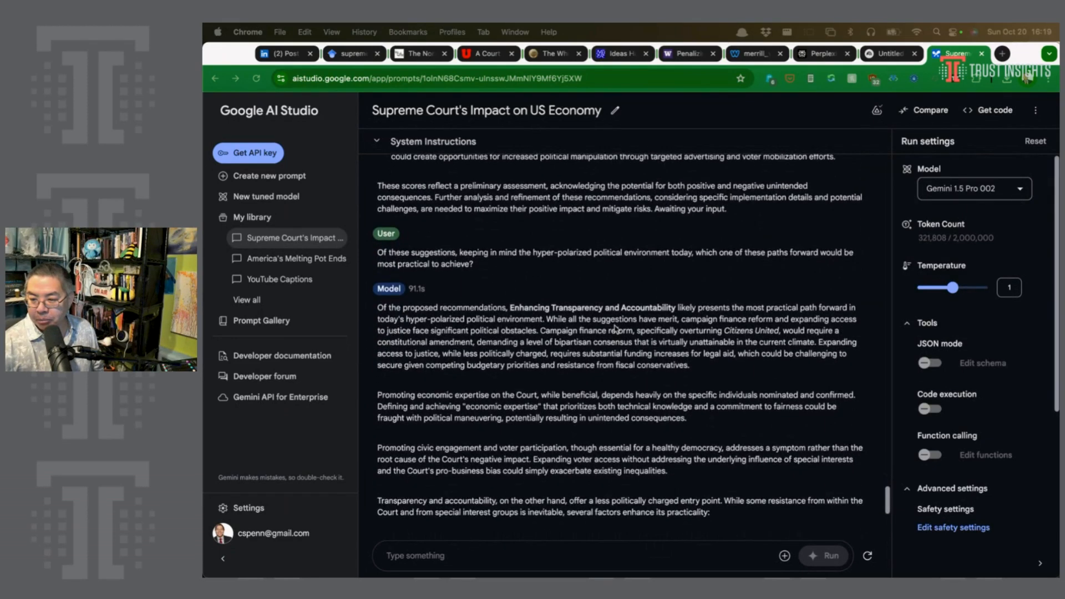
scroll(626, 326, "down", 1)
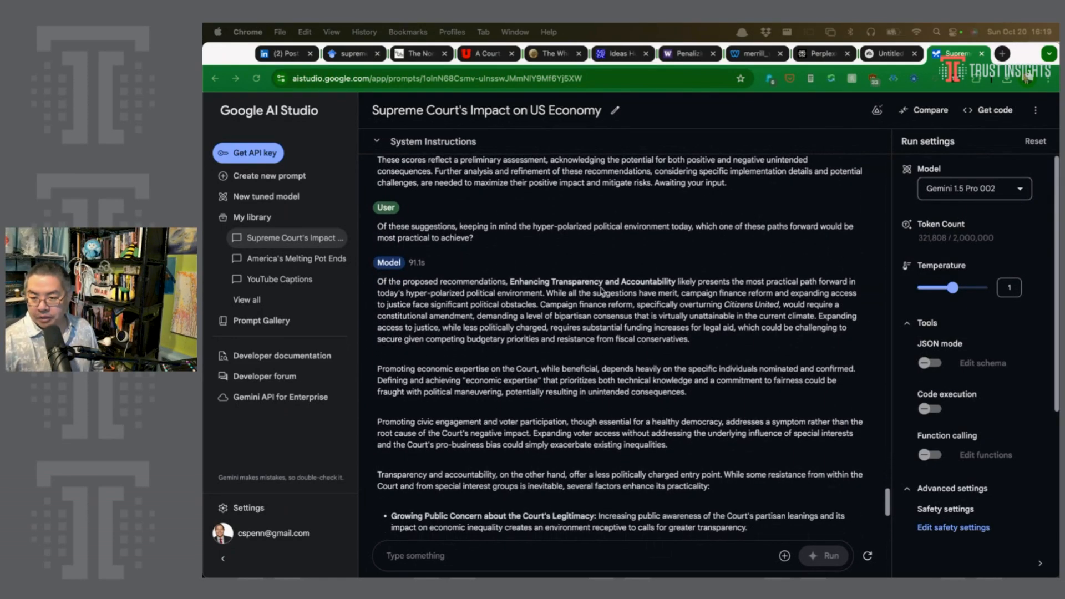
scroll(604, 293, "down", 1)
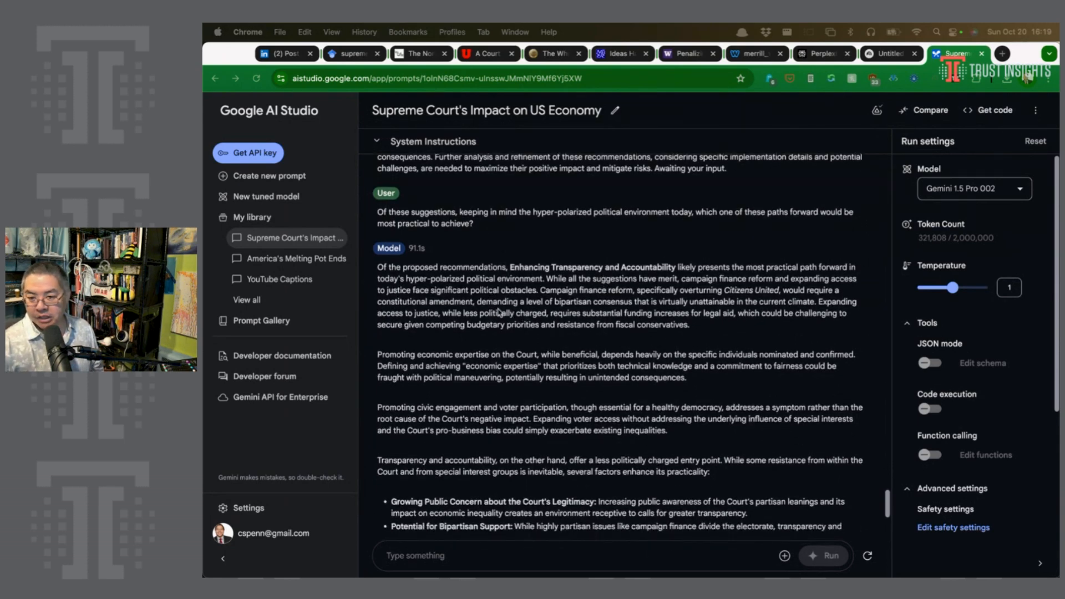
scroll(498, 310, "down", 1)
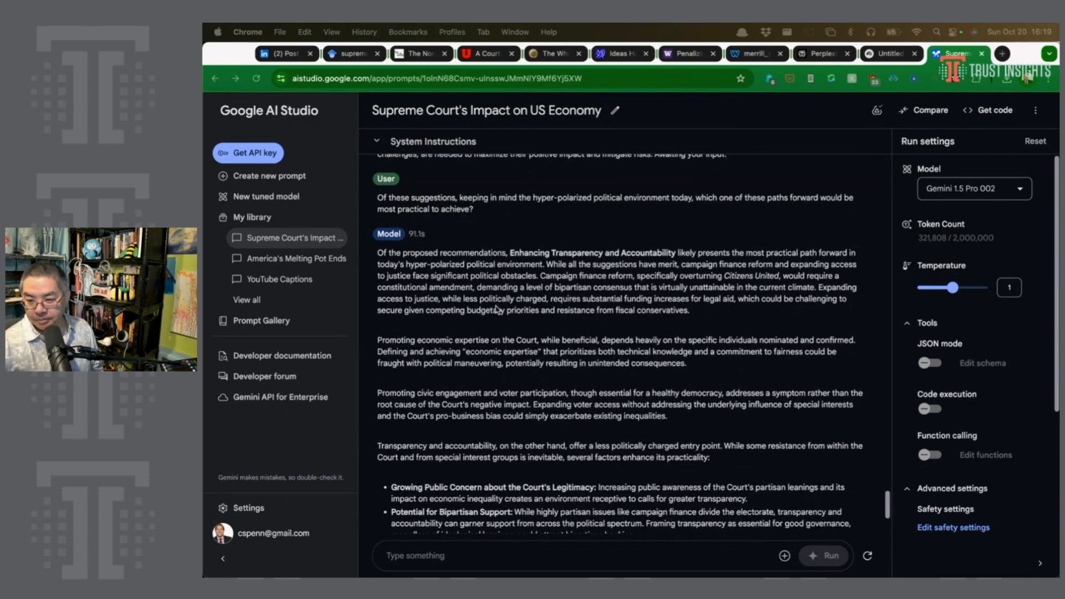
scroll(494, 311, "down", 3)
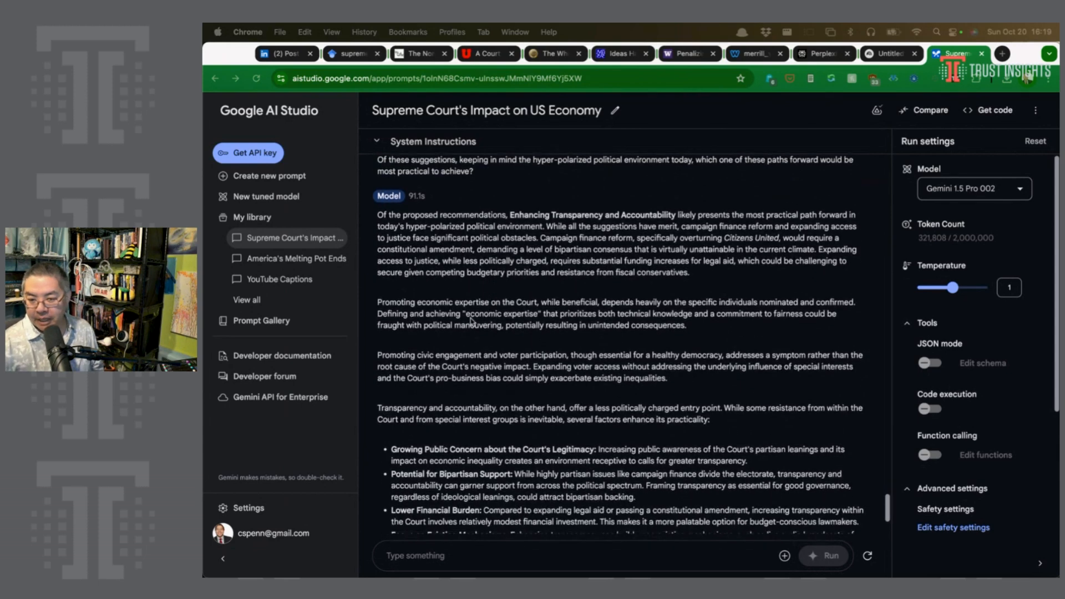
scroll(470, 320, "down", 1)
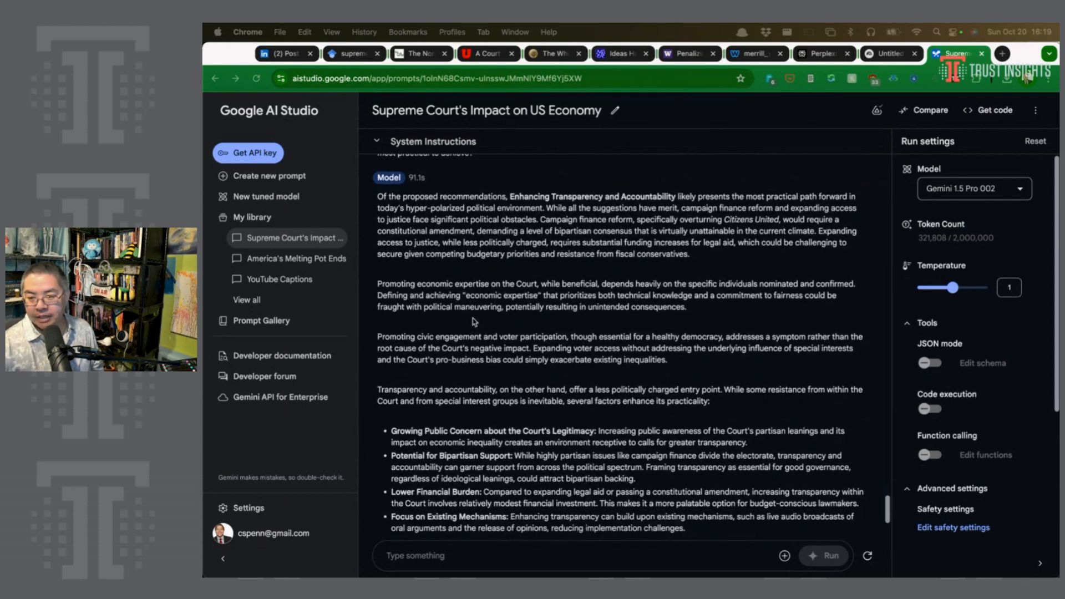
scroll(469, 324, "down", 1)
scroll(469, 326, "down", 1)
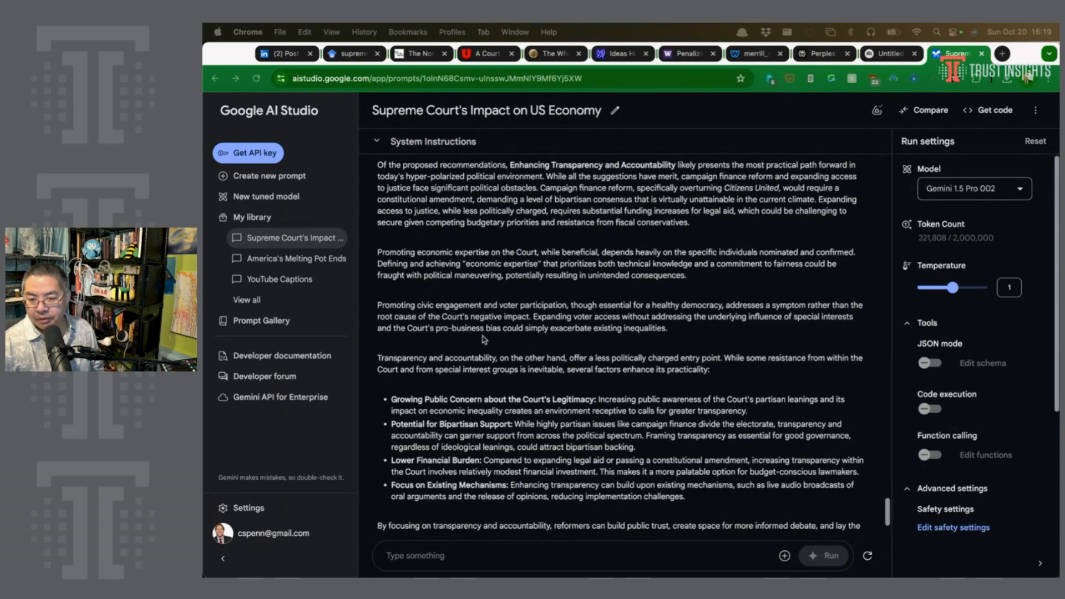
scroll(481, 341, "down", 2)
scroll(479, 352, "down", 1)
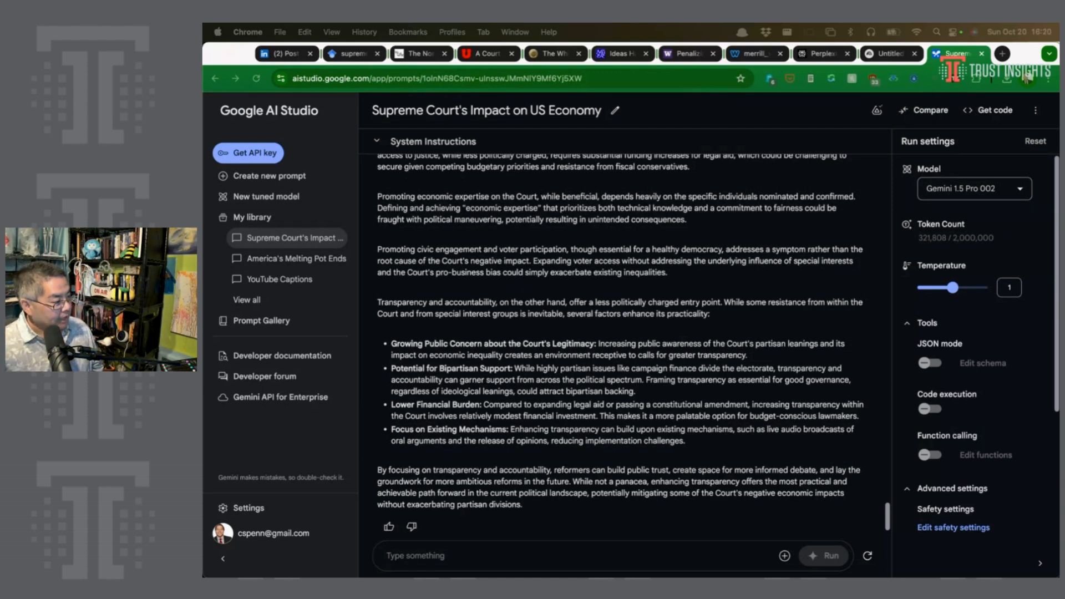
- Paste the prepared prompt requesting a new paper outline with rough categories from "0. Introduction" to "7. Conclusion", check its text and run it
key("super+v")
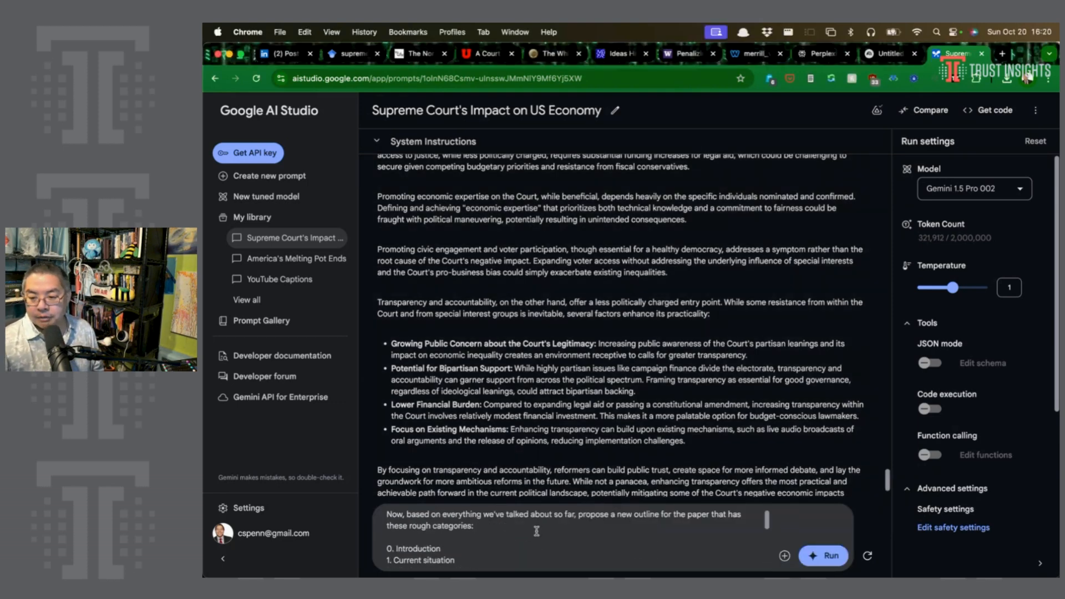
scroll(473, 538, "down", 5)
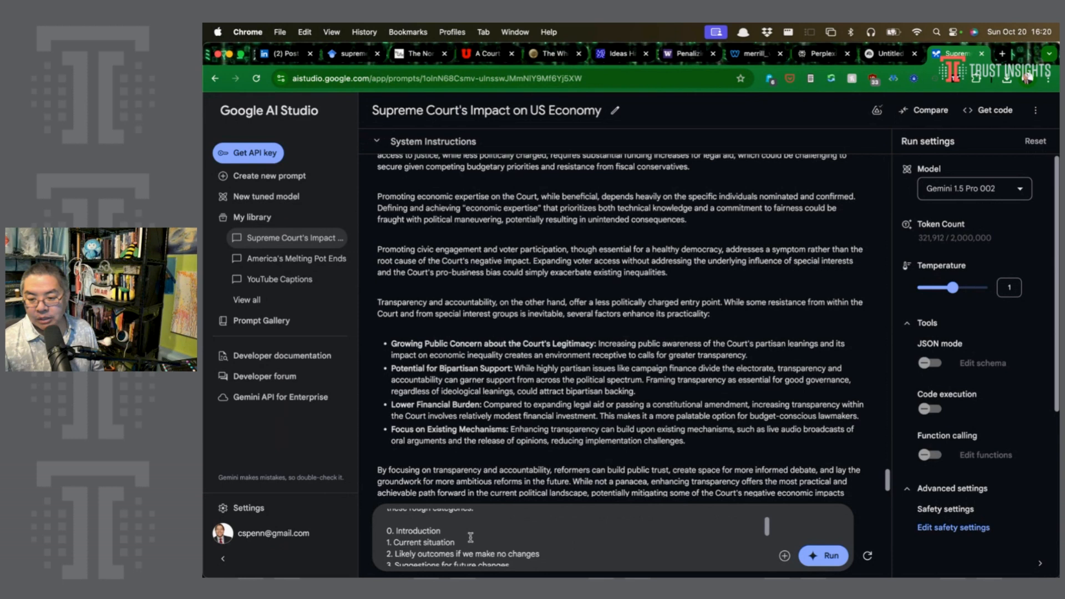
scroll(466, 533, "up", 5)
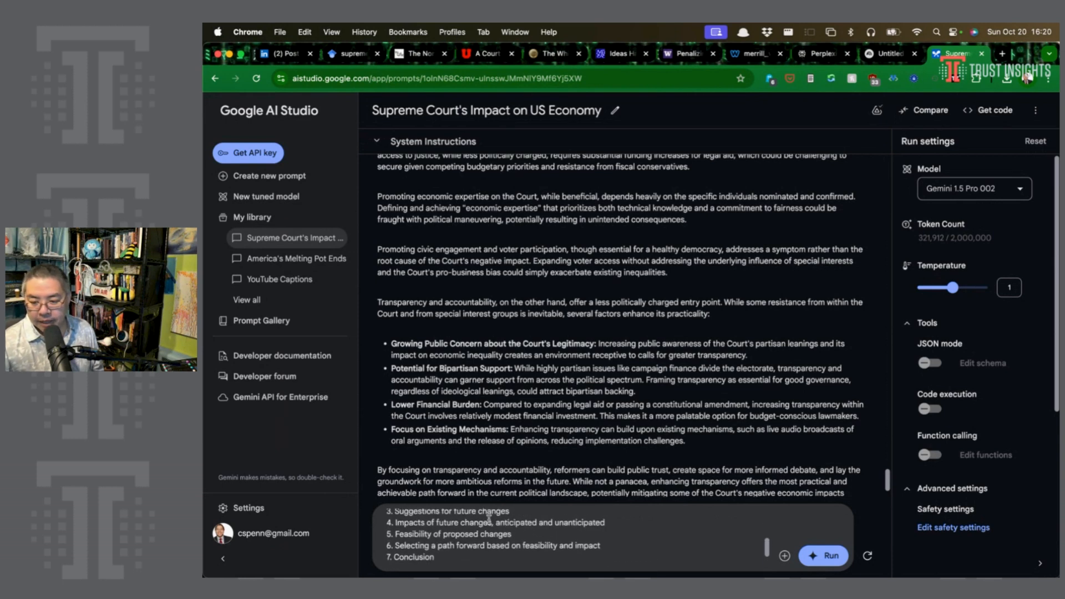
scroll(472, 534, "down", 3)
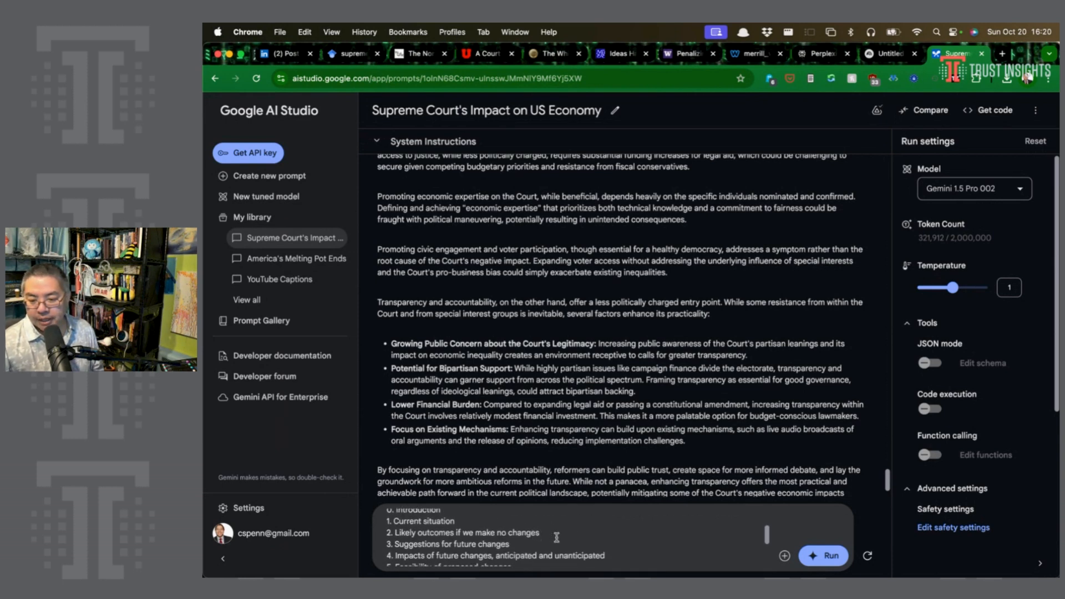
scroll(541, 539, "down", 3)
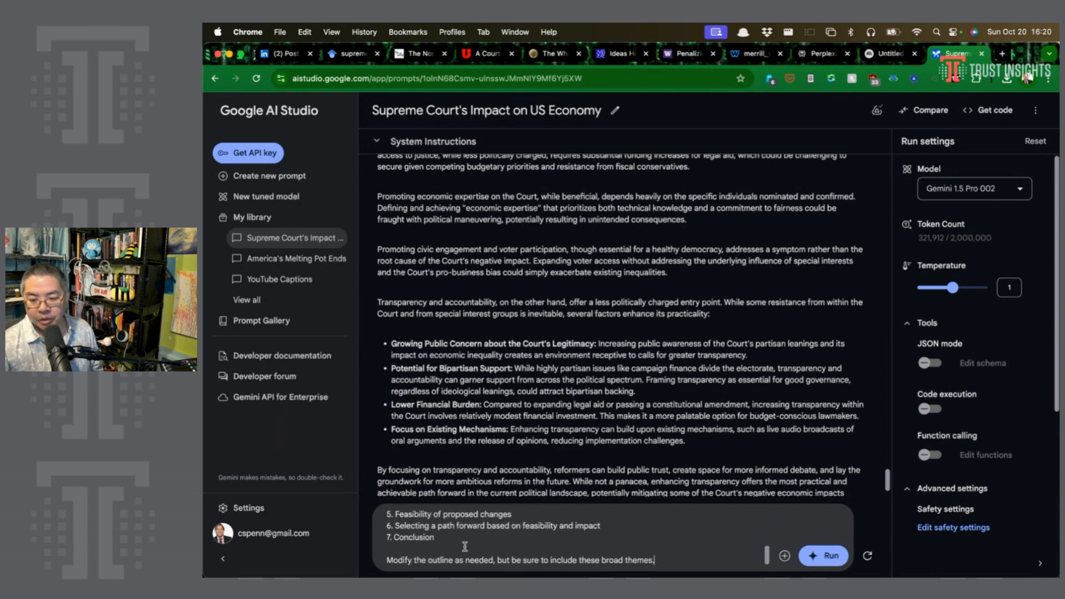
left_click(824, 555)
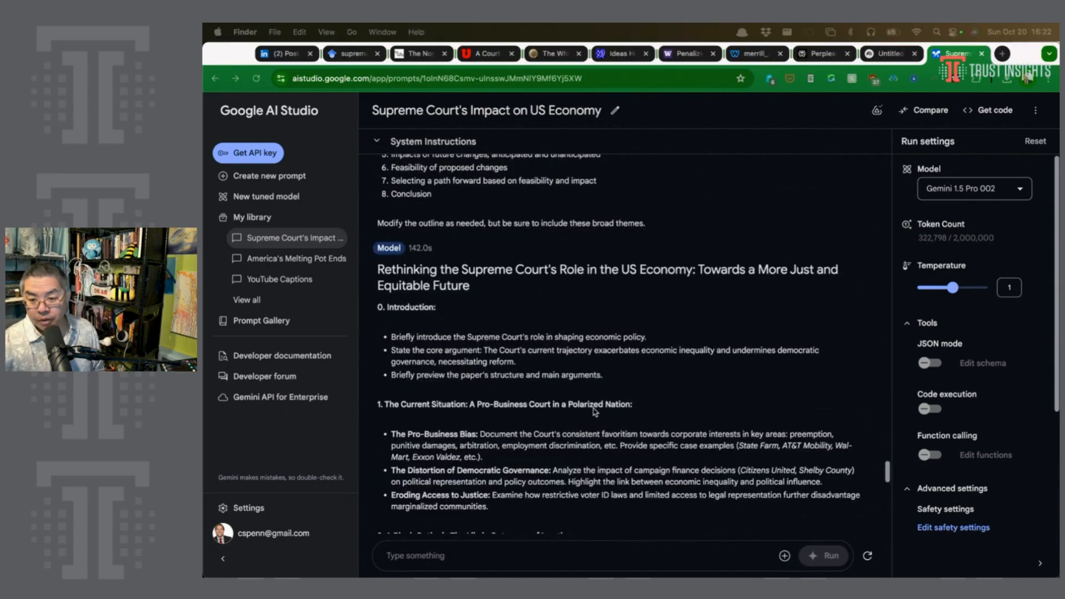
- Review the proposed paper outline section by section, from the introduction through the conclusion
scroll(582, 408, "down", 2)
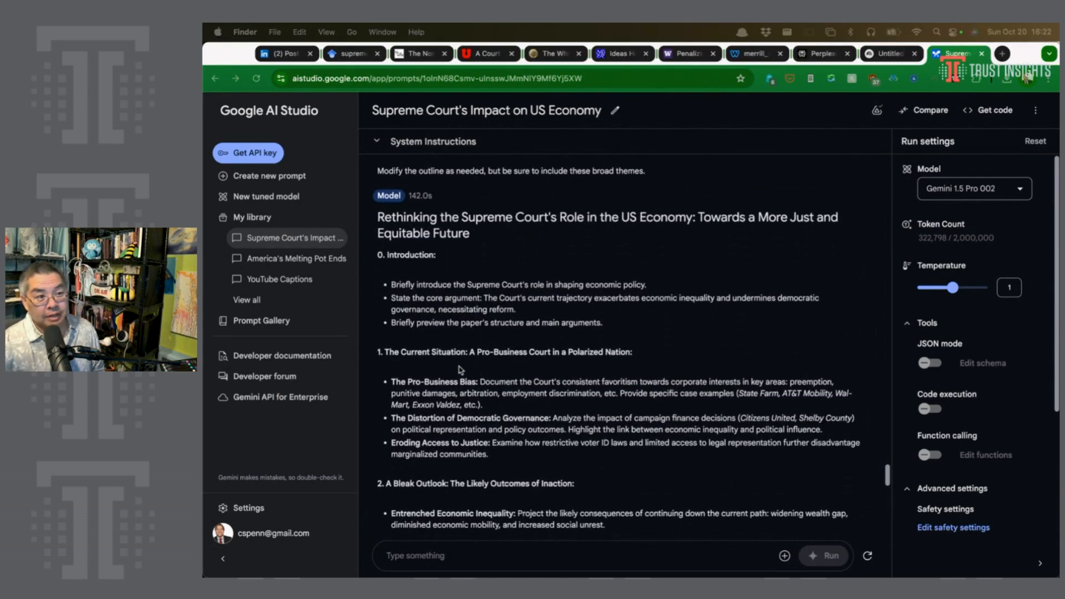
scroll(439, 274, "down", 1)
scroll(439, 273, "down", 1)
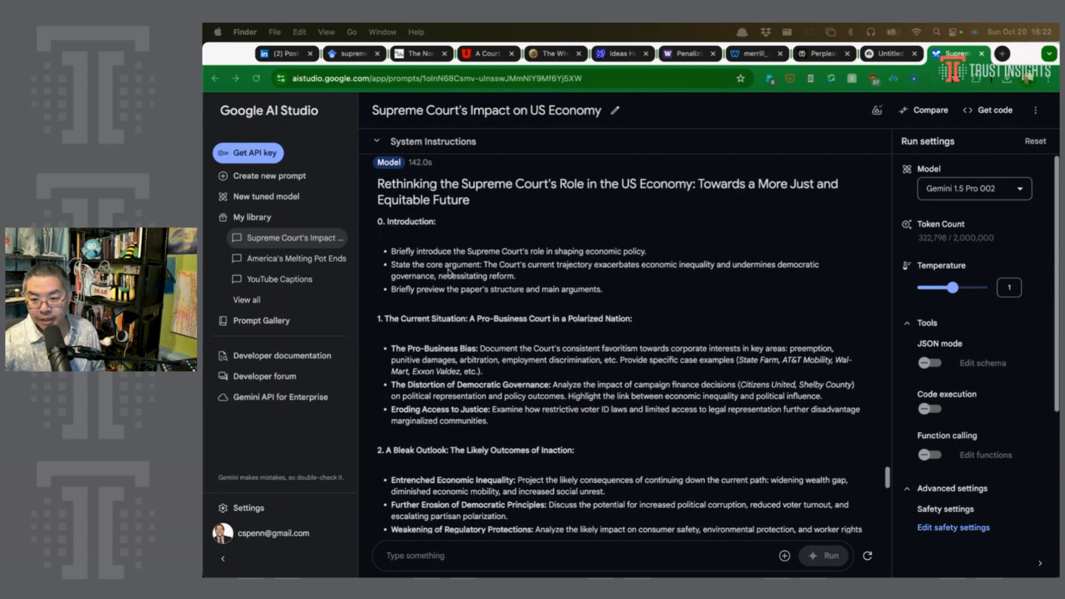
left_click(595, 287)
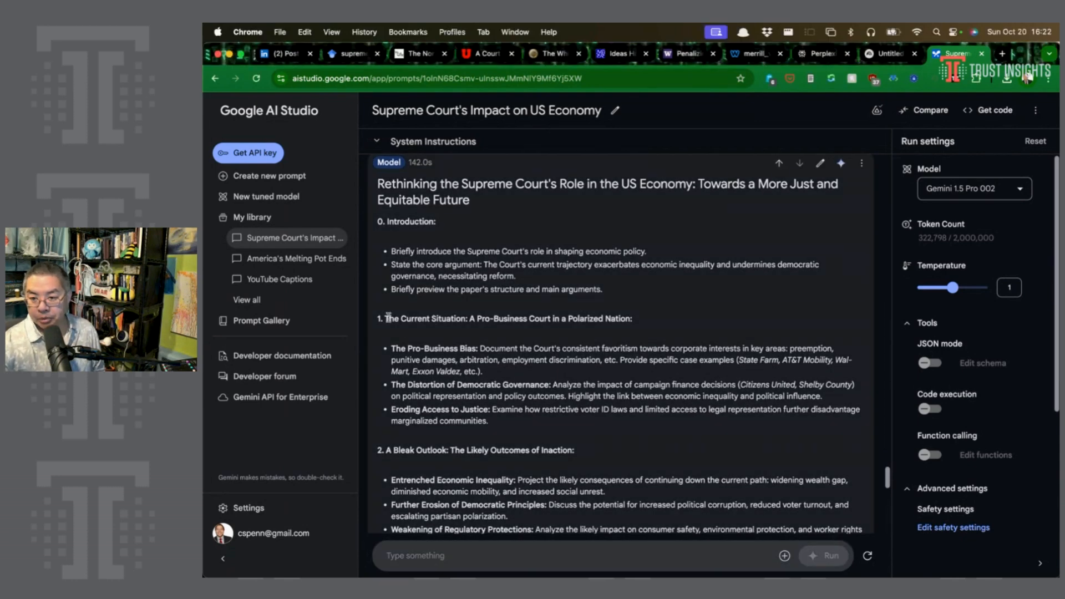
scroll(448, 324, "down", 3)
scroll(448, 324, "down", 5)
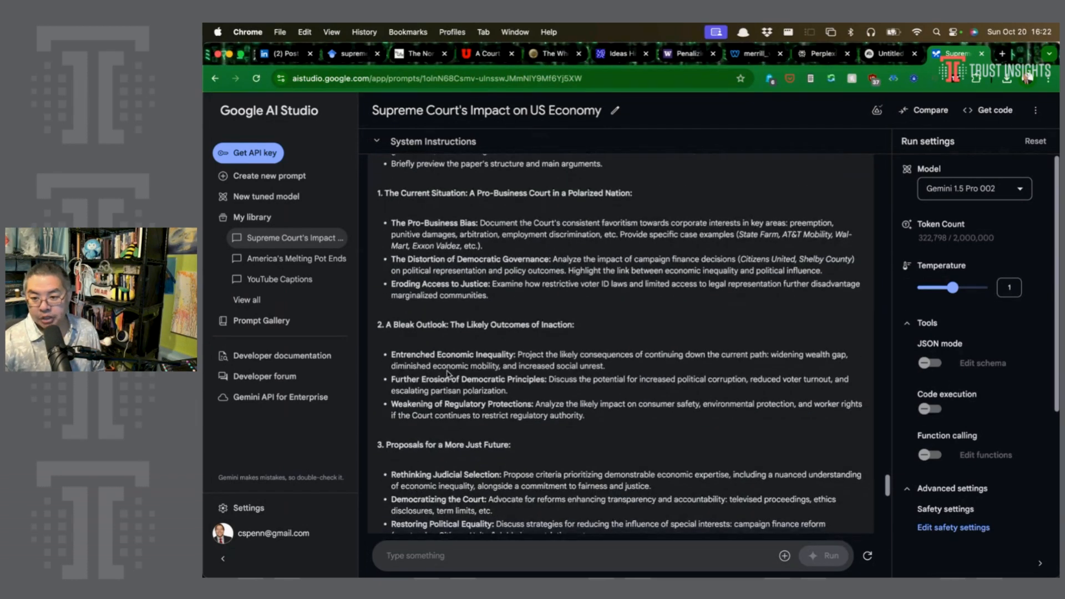
scroll(455, 358, "down", 6)
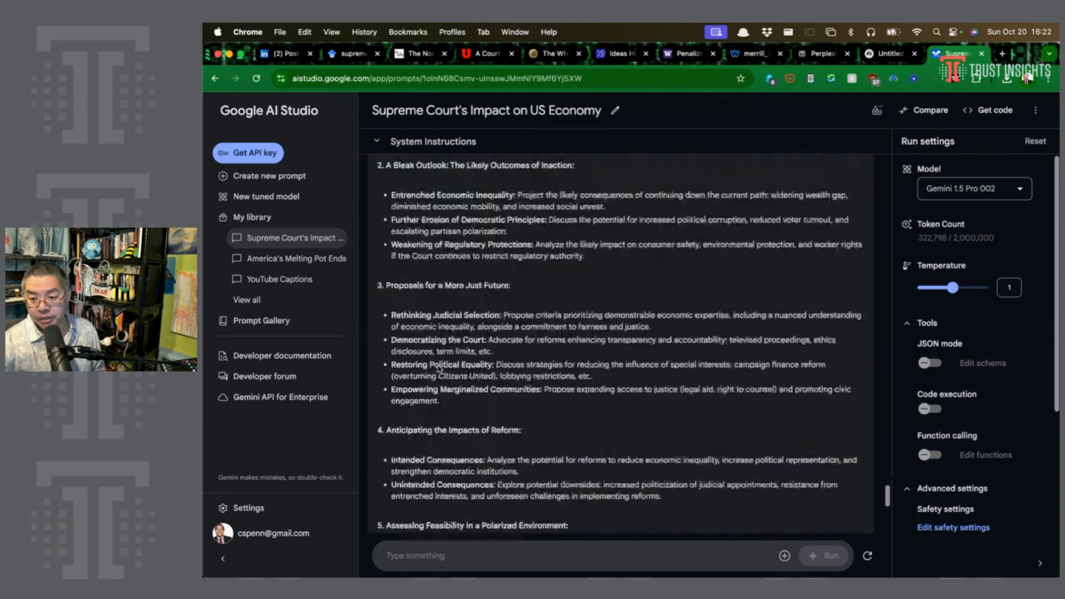
scroll(453, 296, "down", 1)
scroll(454, 297, "down", 2)
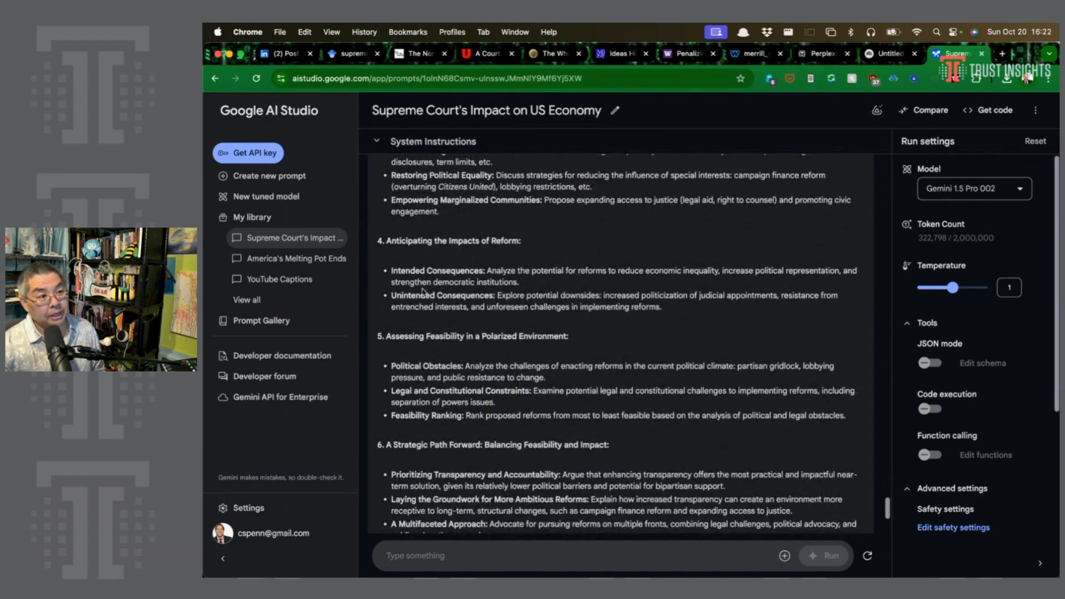
scroll(433, 294, "down", 1)
scroll(436, 304, "down", 3)
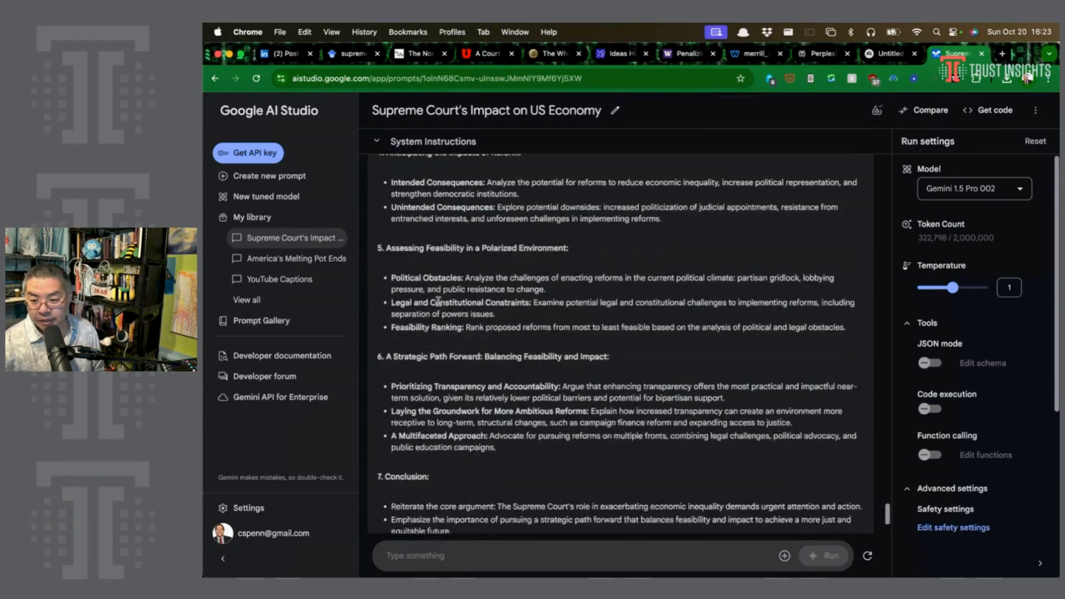
scroll(446, 321, "down", 2)
scroll(444, 326, "down", 1)
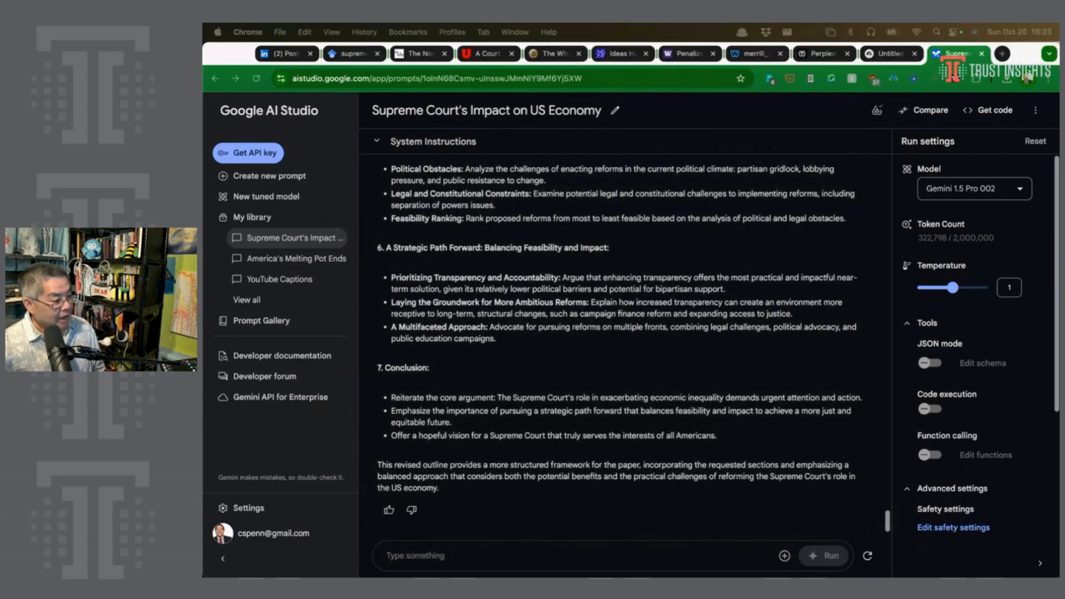
- Run the prompt "Using this new outline and all the conversation points so far, write the new paper, section by section."
left_click(519, 549)
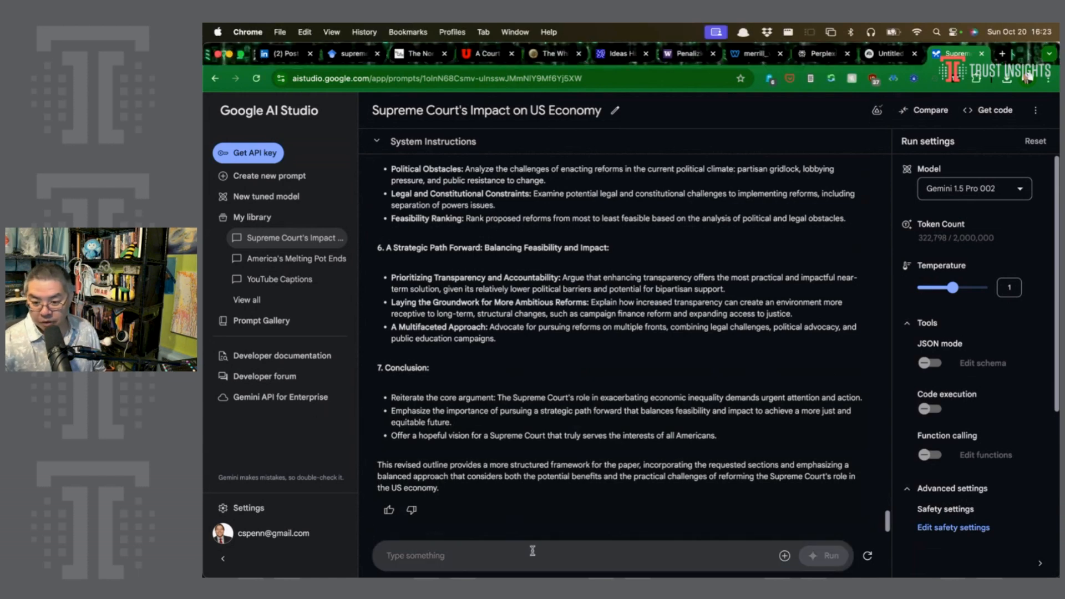
type("Using this new outline and all the conversation points so far, write the new paper, section by section.")
left_click(824, 555)
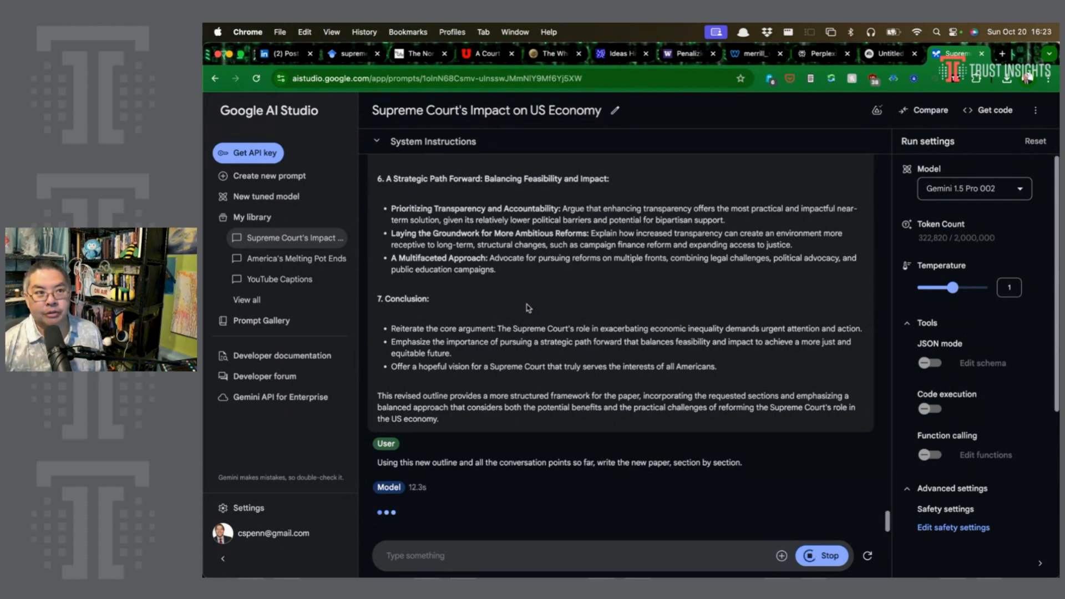
key("super+Tab")
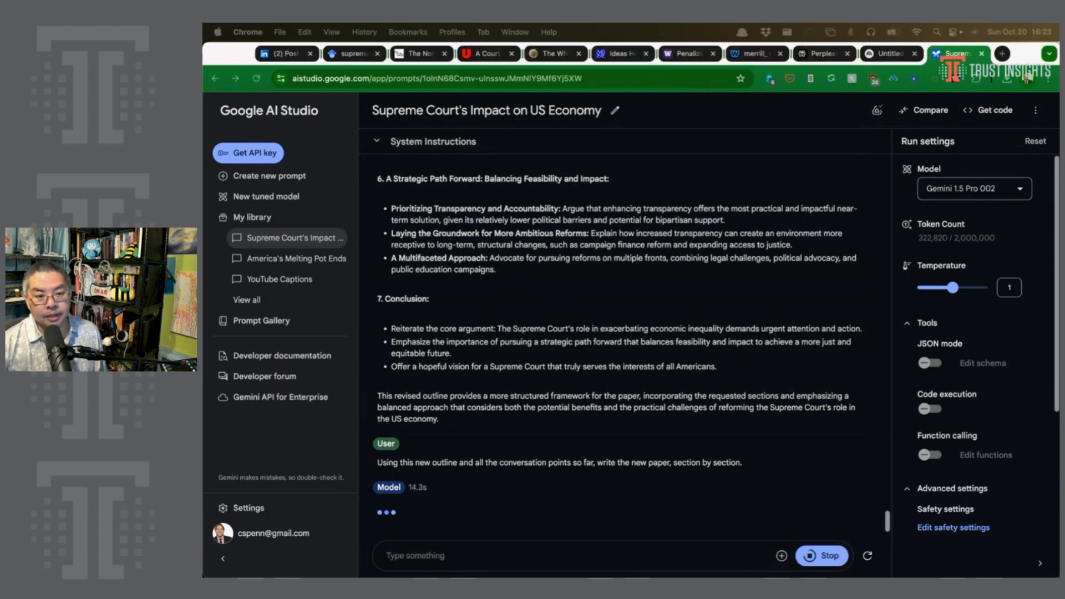